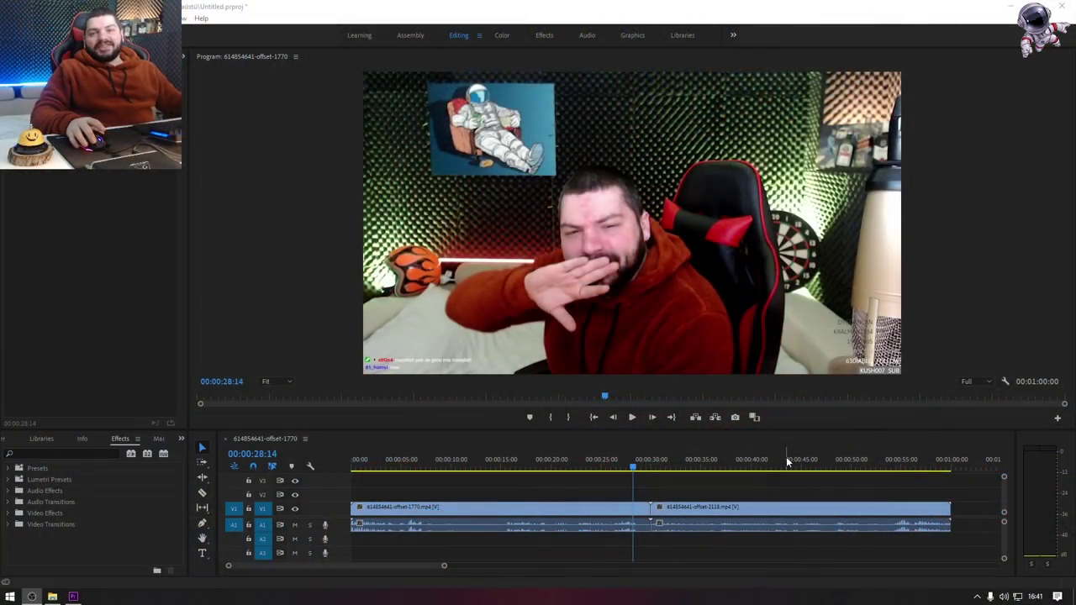
pyautogui.click(710, 506)
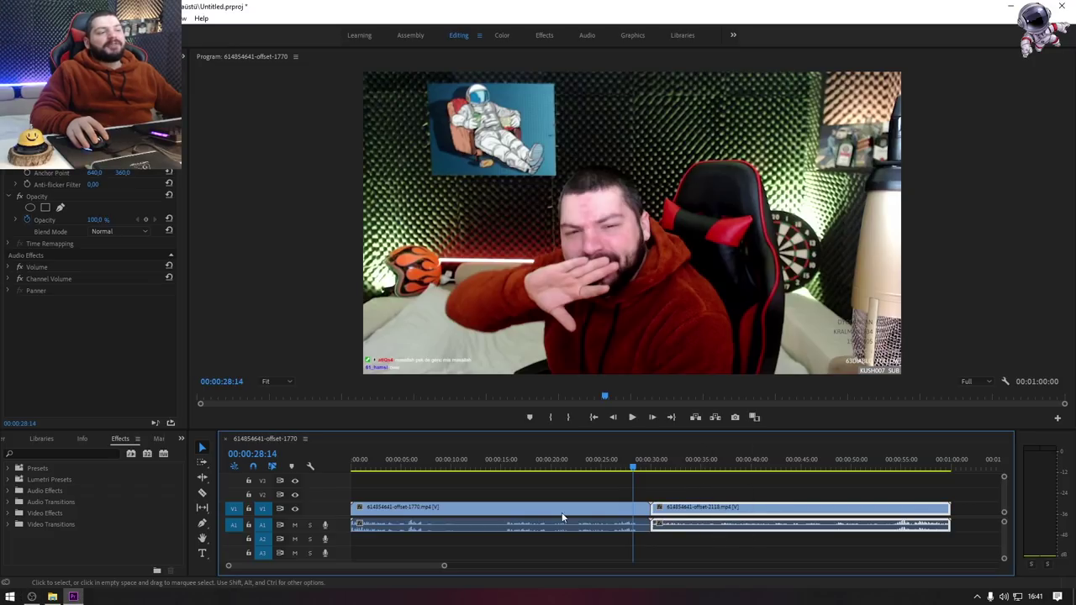
pyautogui.scroll(-1, 687, 525)
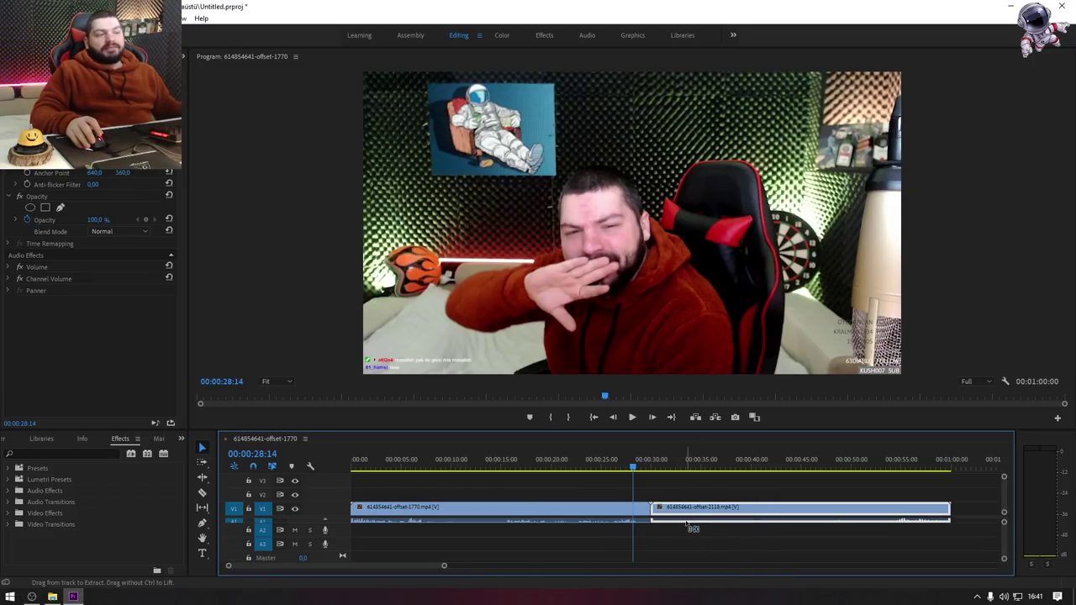
pyautogui.scroll(1, 686, 524)
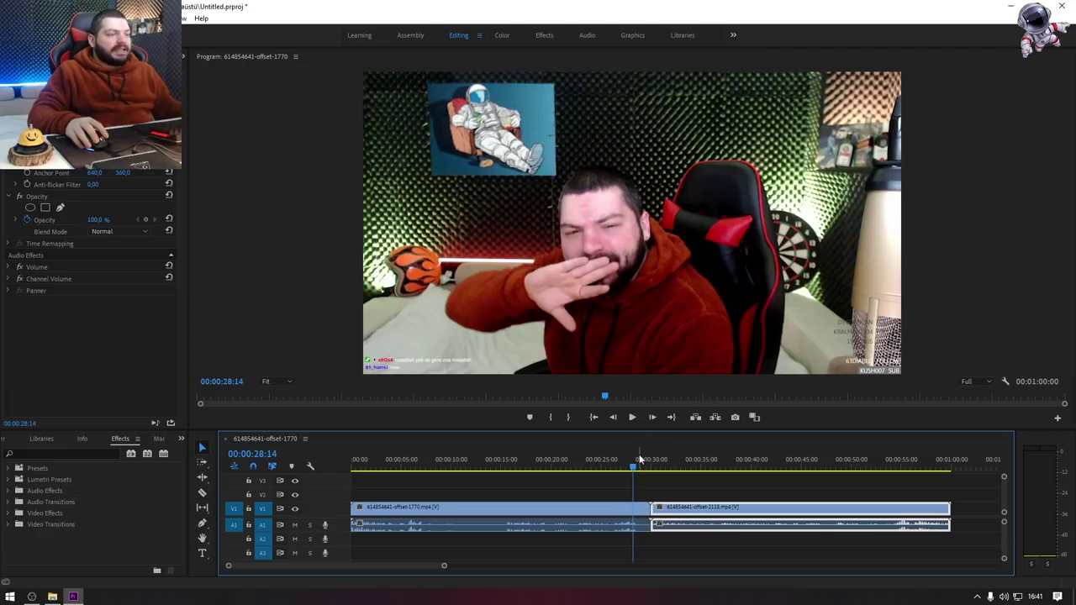
pyautogui.moveTo(639, 458)
pyautogui.mouseDown()
pyautogui.moveTo(669, 473)
pyautogui.moveTo(638, 481)
pyautogui.mouseUp()
pyautogui.click(680, 495)
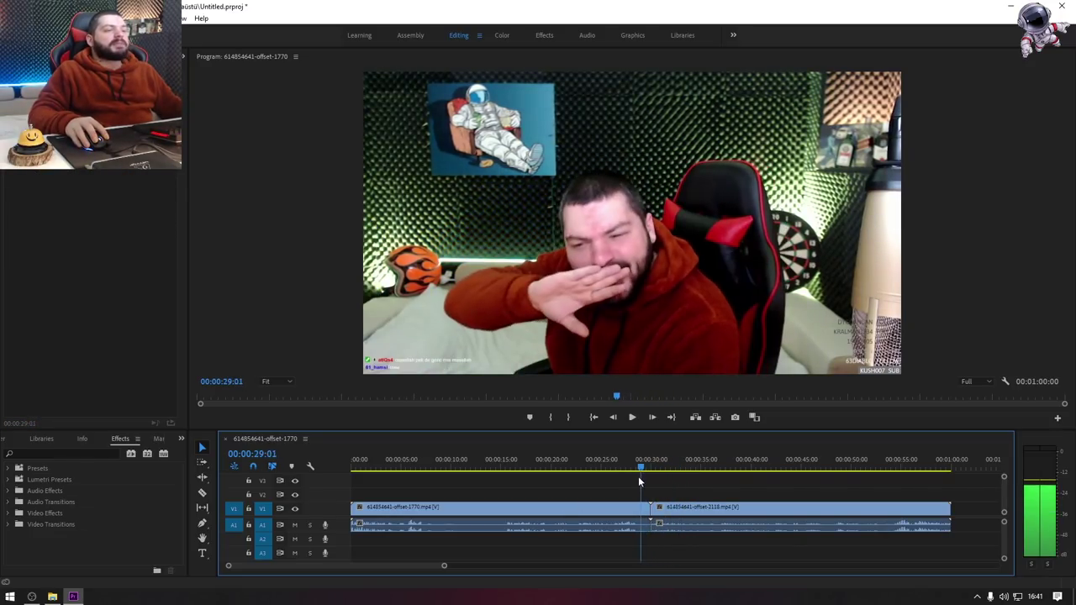
pyautogui.press('space')
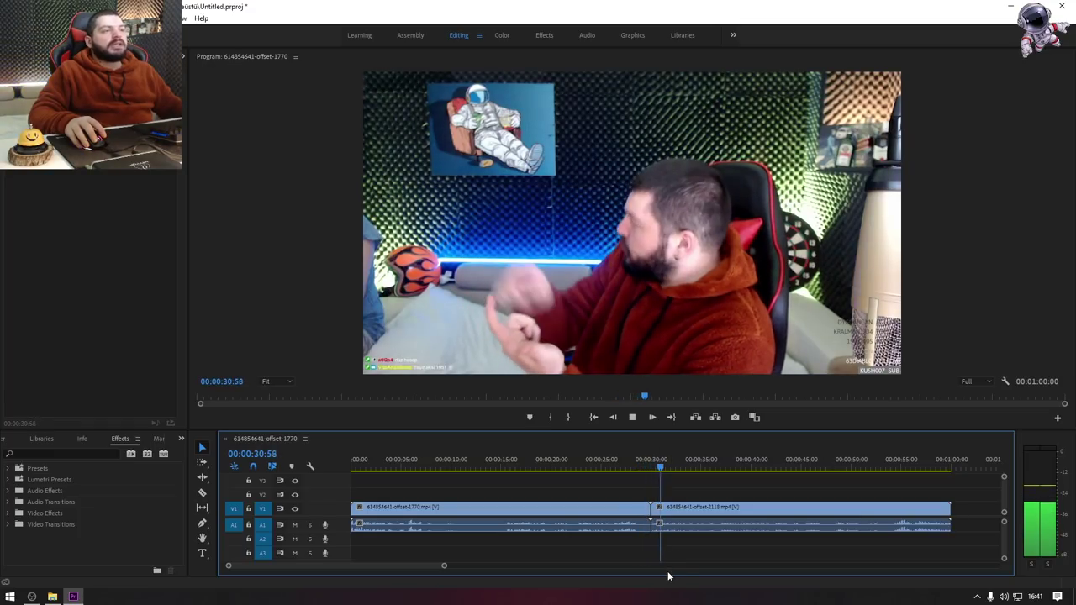
pyautogui.click(201, 416)
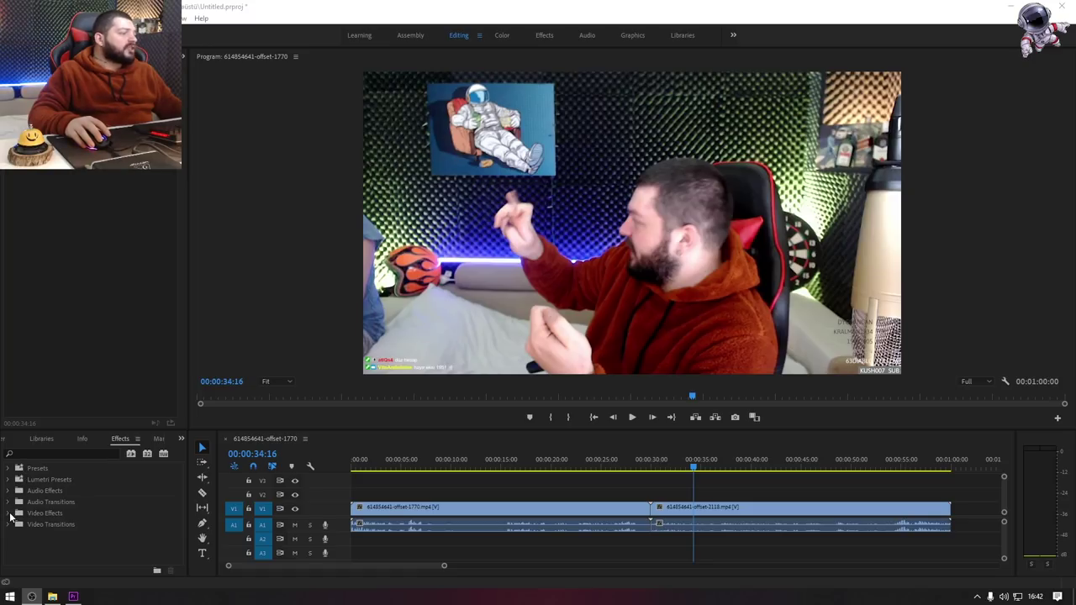
# Step: Go back to the Effects panel and scroll down to the Video Transitions Dissolve folder
pyautogui.click(34, 438)
pyautogui.click(59, 439)
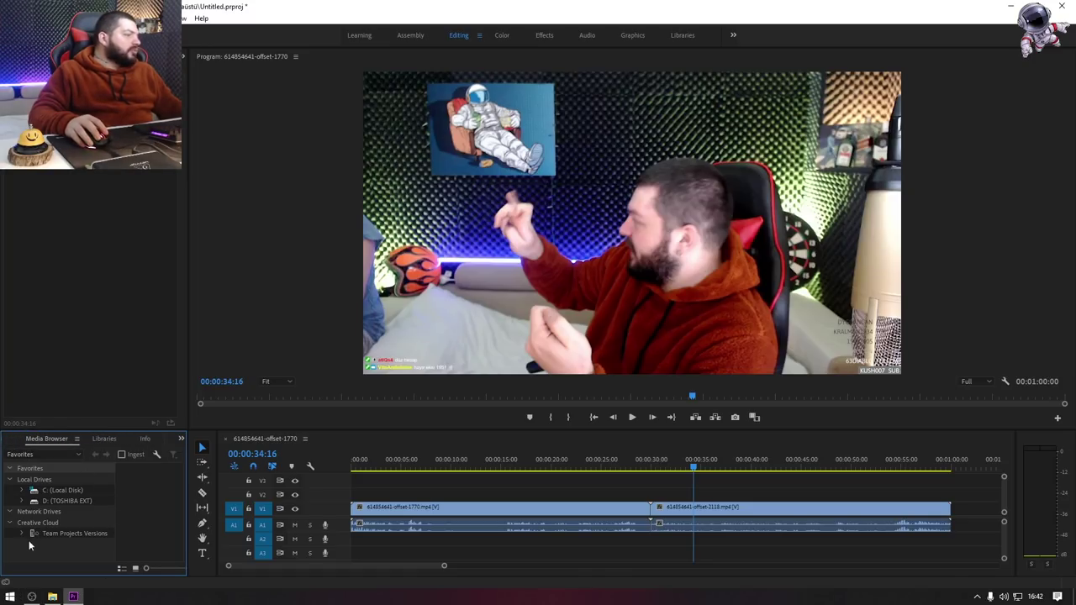
pyautogui.scroll(-1, 108, 454)
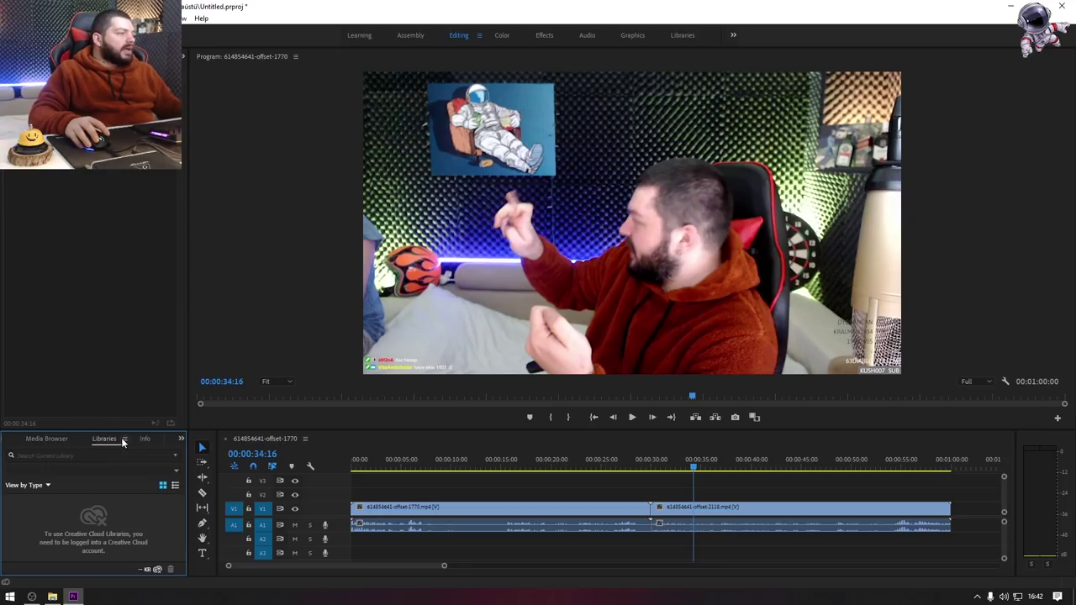
pyautogui.scroll(-1, 107, 455)
pyautogui.scroll(-1, 105, 457)
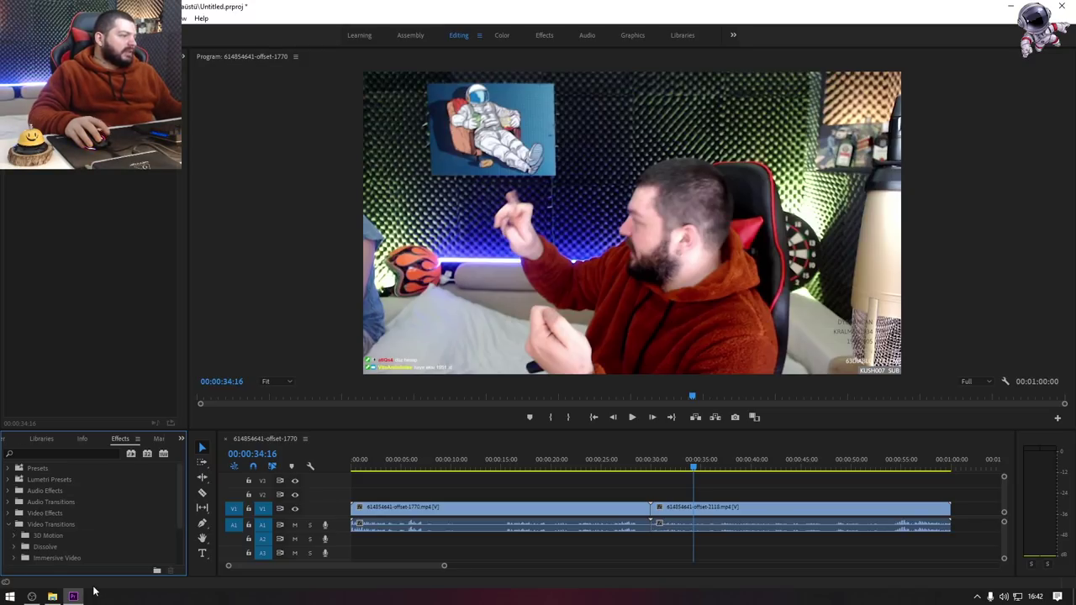
pyautogui.scroll(-1, 80, 524)
pyautogui.scroll(-1, 76, 526)
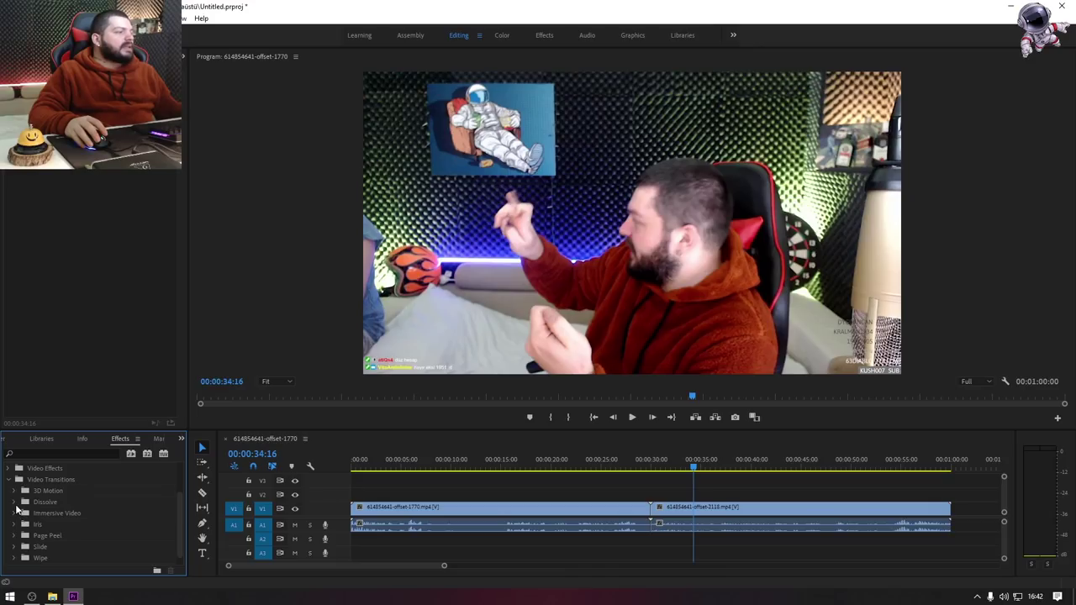
pyautogui.scroll(-1, 89, 519)
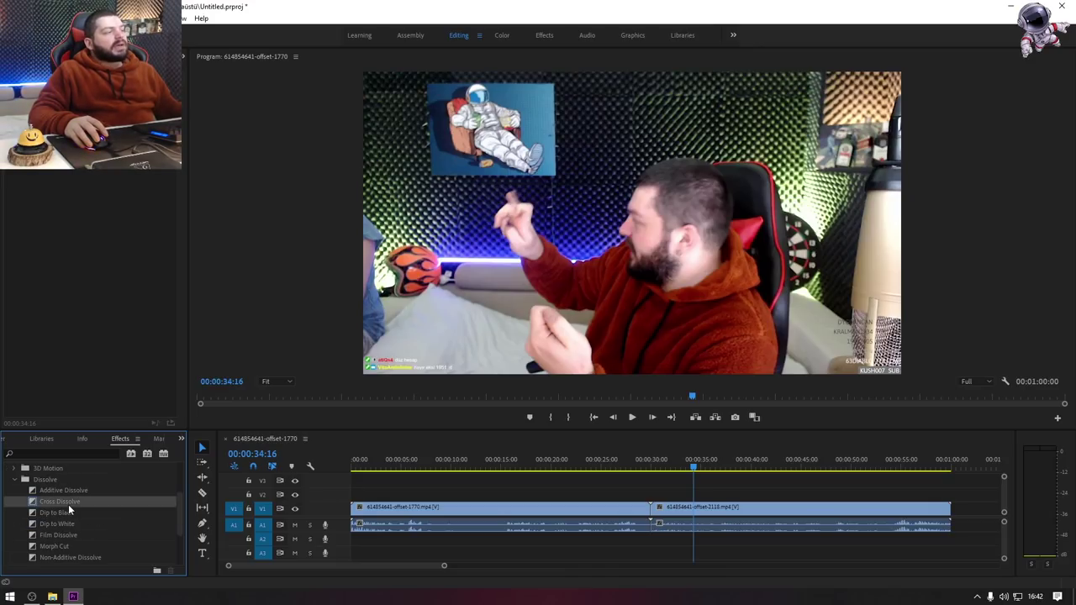
# Step: Look through Dip to Black, Additive Dissolve, Dip to White and Film Dissolve
pyautogui.click(74, 514)
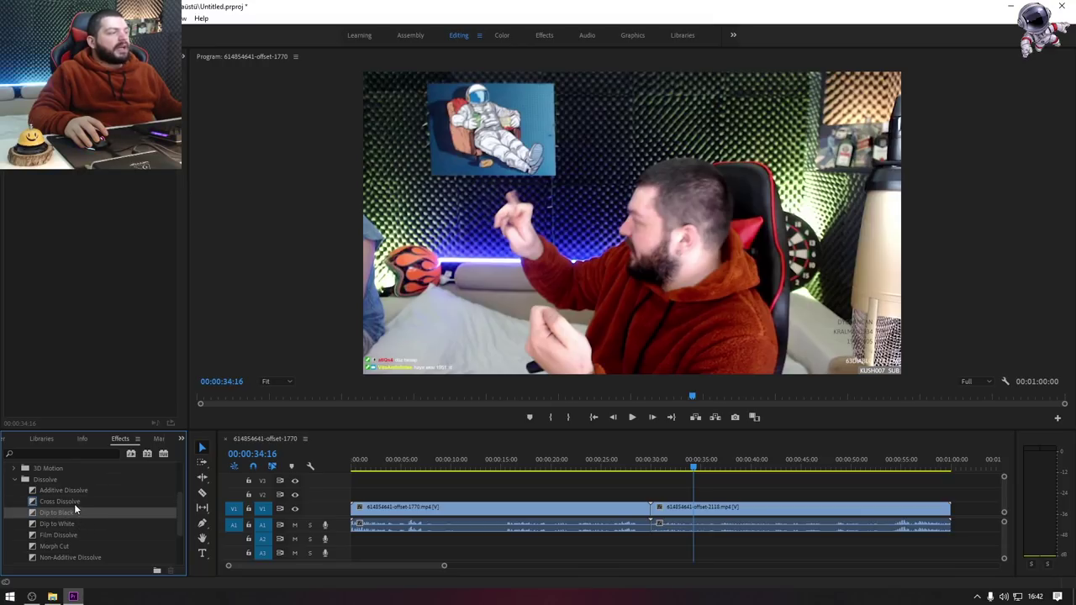
pyautogui.click(79, 492)
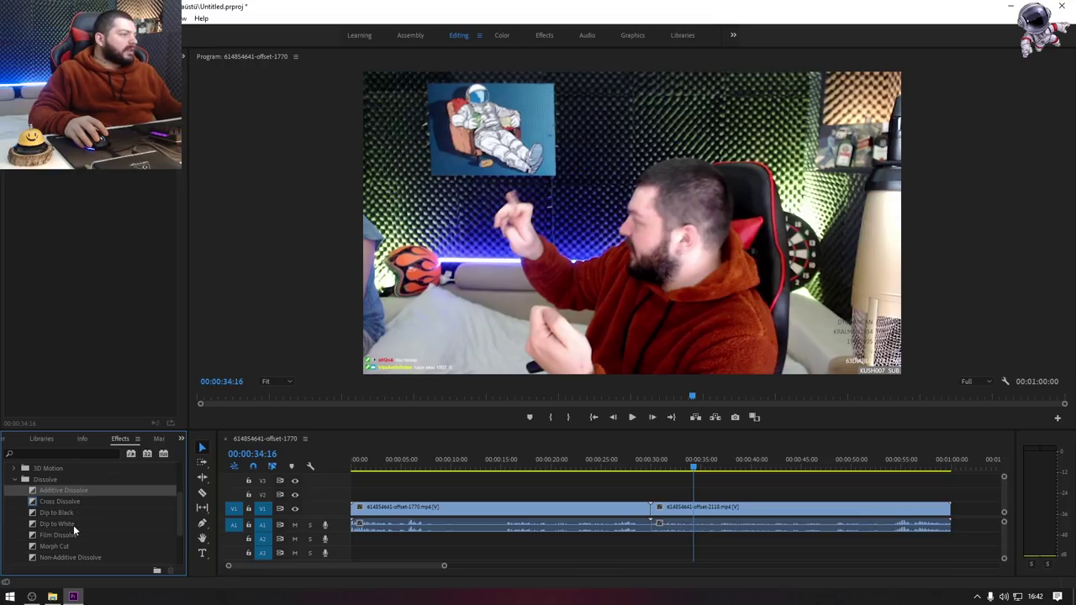
pyautogui.click(76, 525)
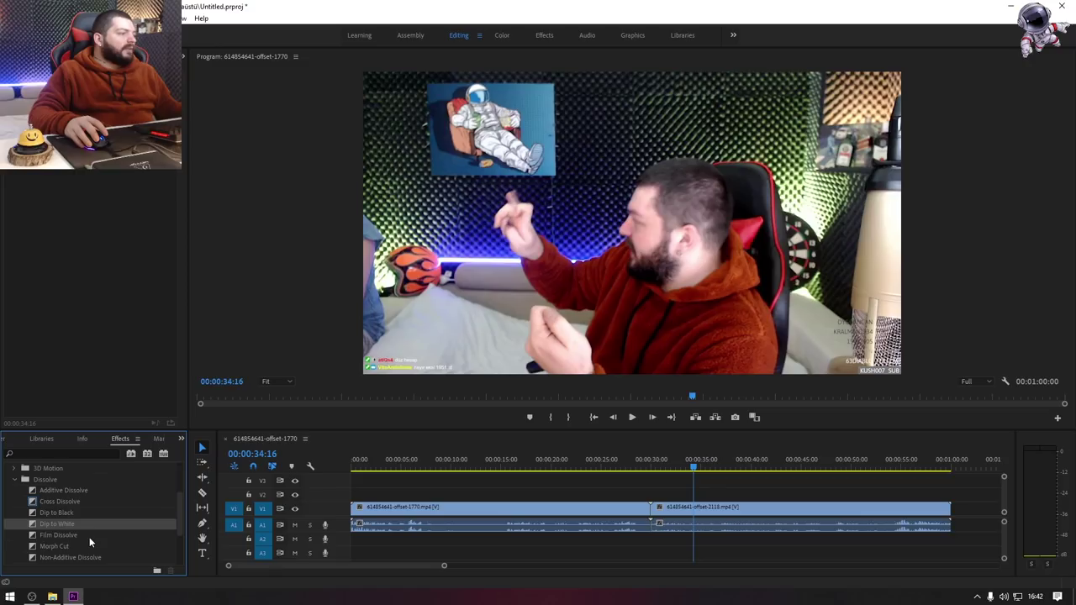
pyautogui.click(89, 536)
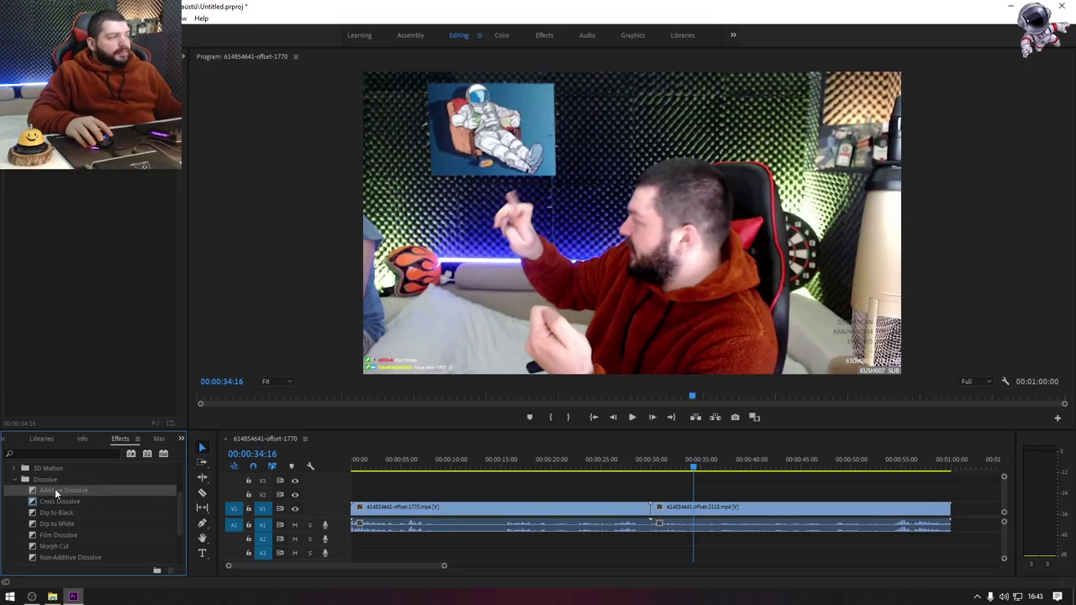
# Step: Drop Additive Dissolve on the V1 cut and accept the repeated-frames warning
pyautogui.moveTo(53, 489); pyautogui.dragTo(201, 491)
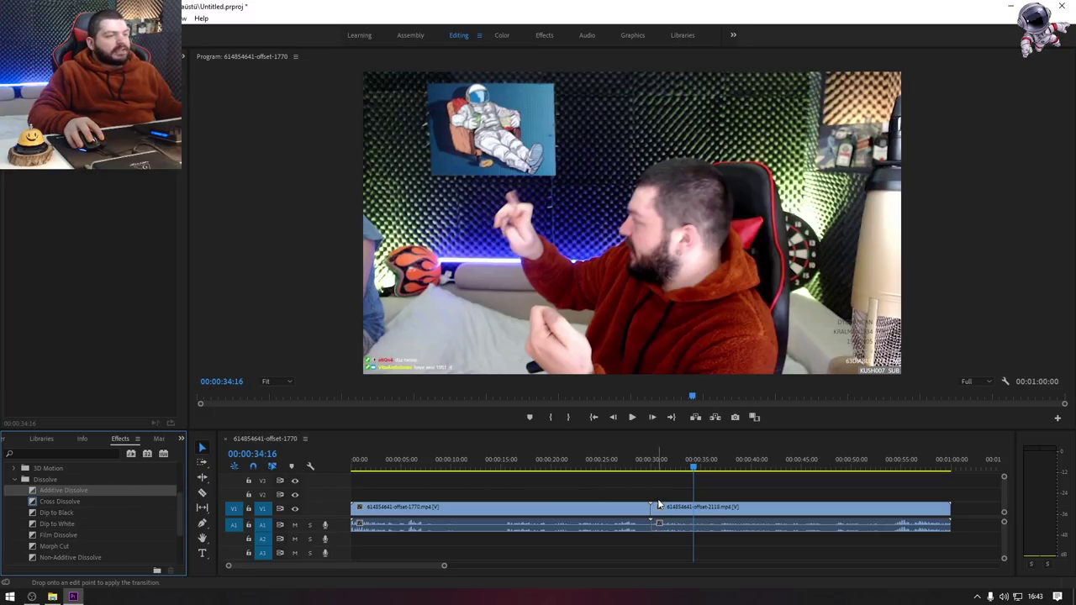
pyautogui.moveTo(643, 507); pyautogui.dragTo(653, 521)
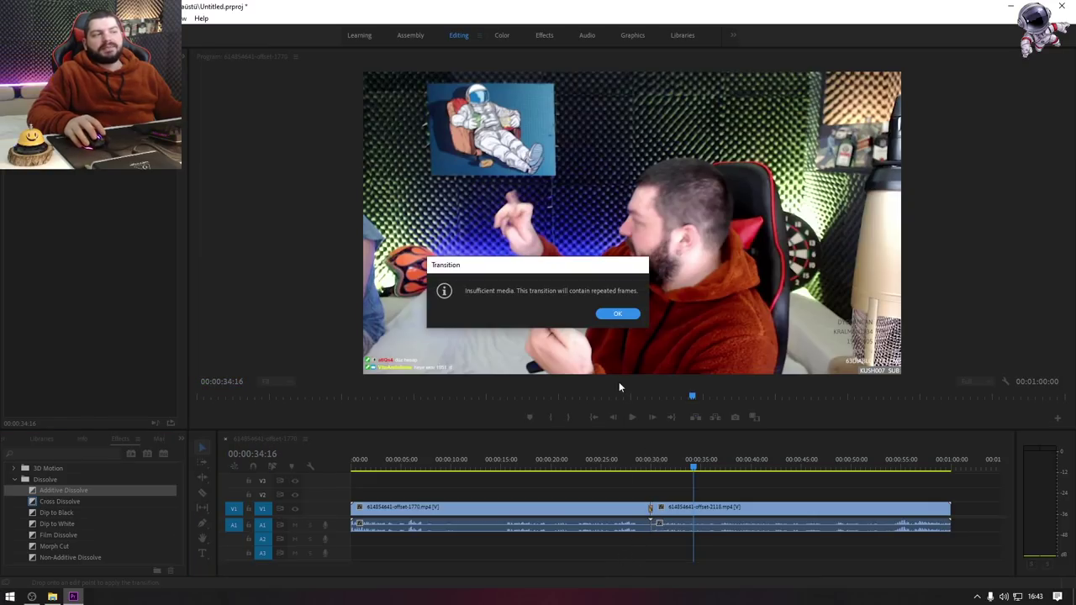
pyautogui.click(618, 319)
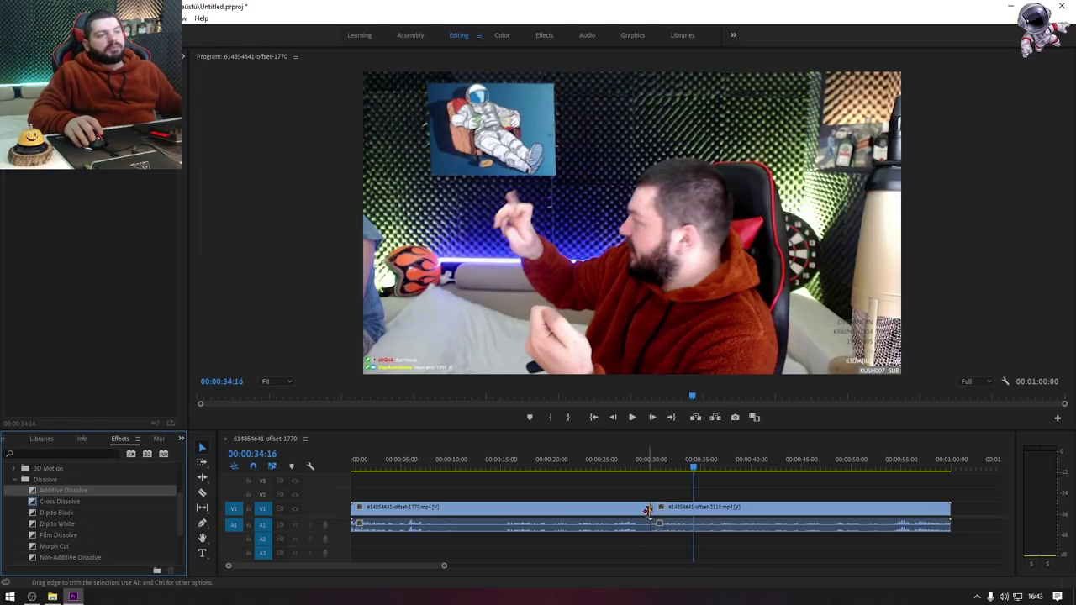
# Step: Zoom in on the cut, preview the Additive Dissolve several times, and select it
pyautogui.scroll(2, 658, 523)
pyautogui.scroll(2, 656, 522)
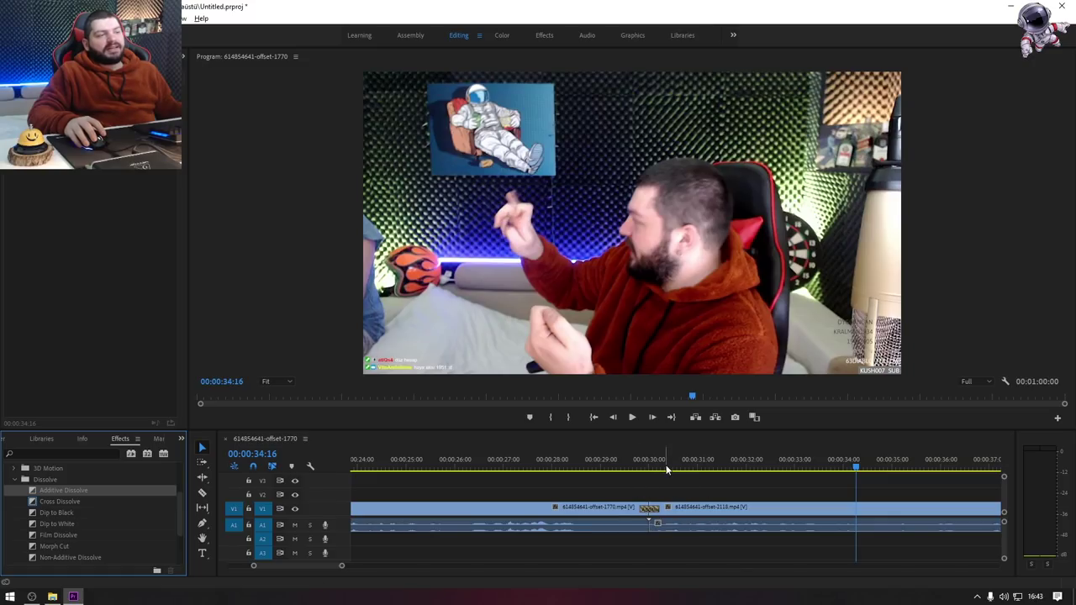
pyautogui.moveTo(666, 471); pyautogui.dragTo(611, 463)
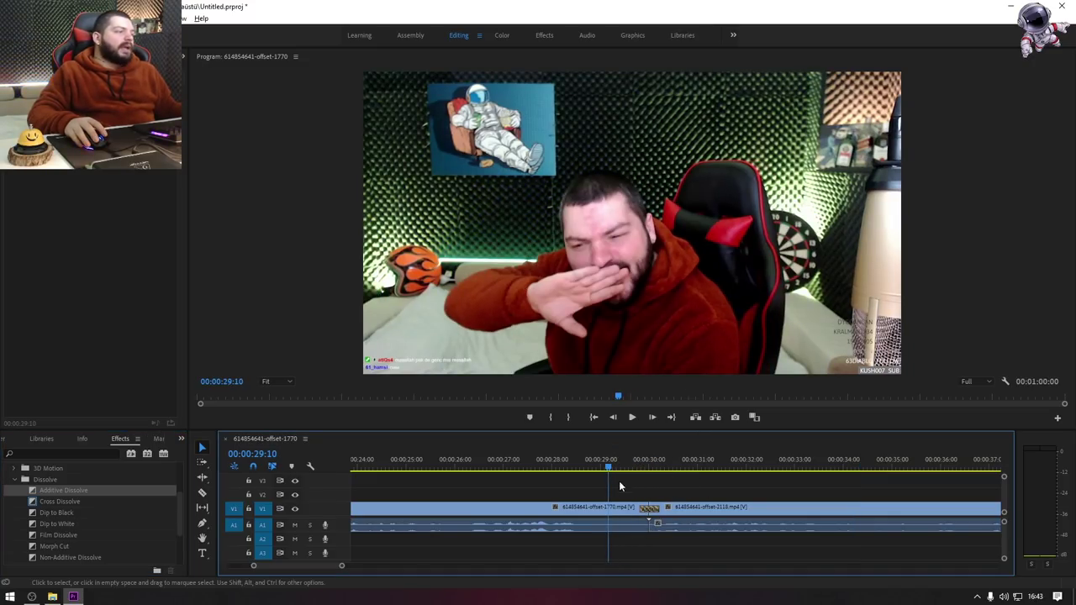
pyautogui.press('space')
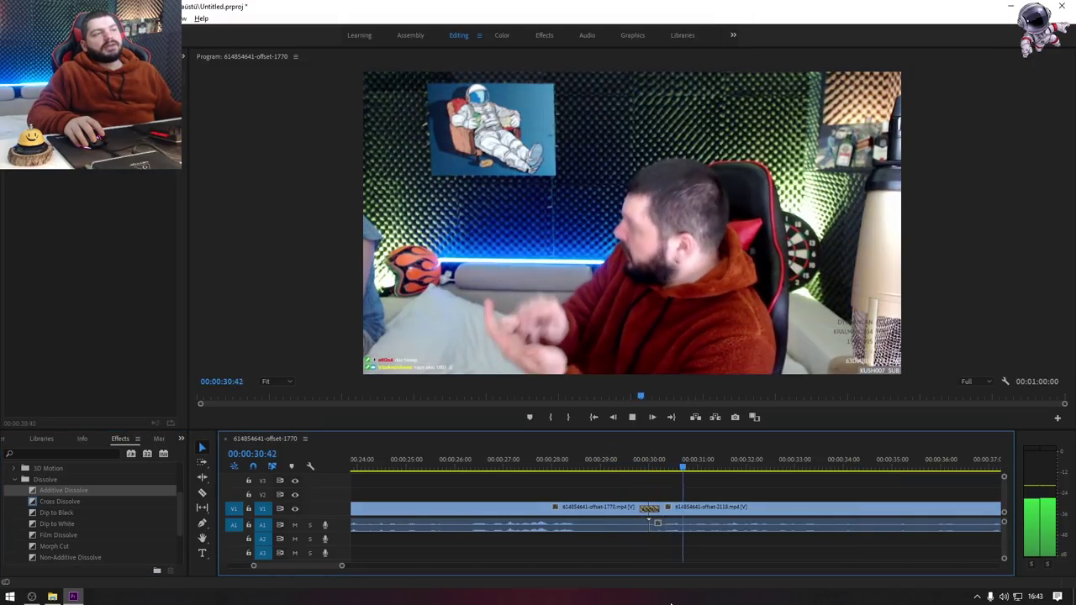
pyautogui.click(627, 471)
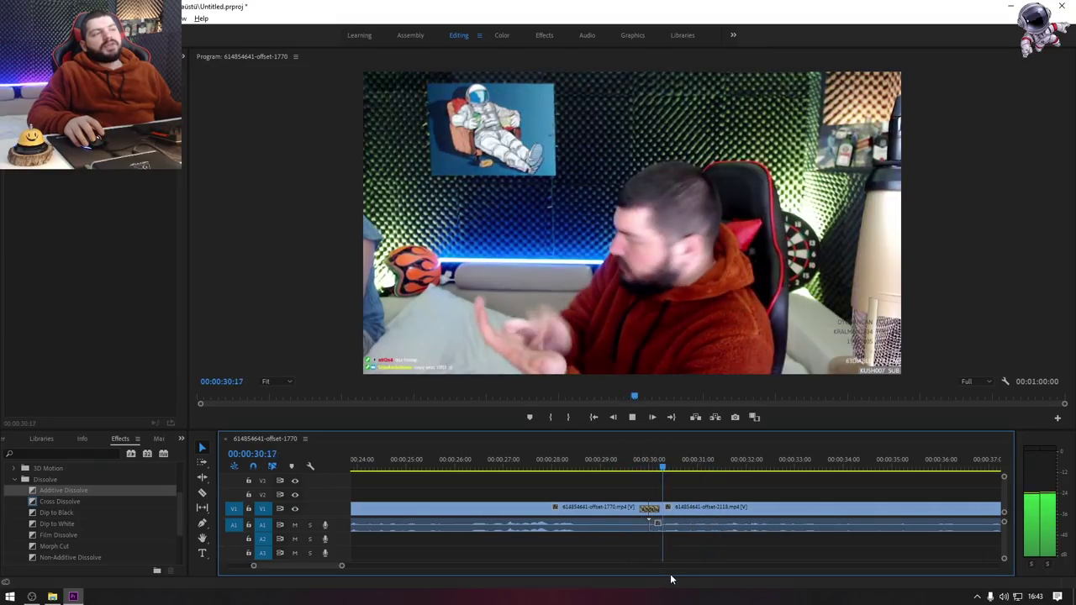
pyautogui.press('space')
pyautogui.click(634, 467)
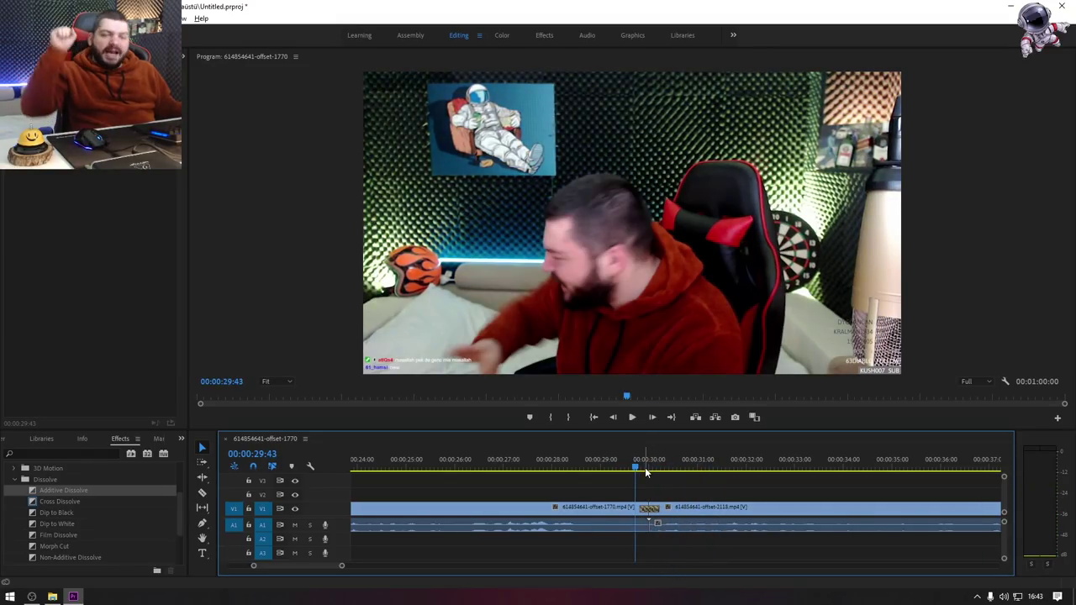
pyautogui.press('space')
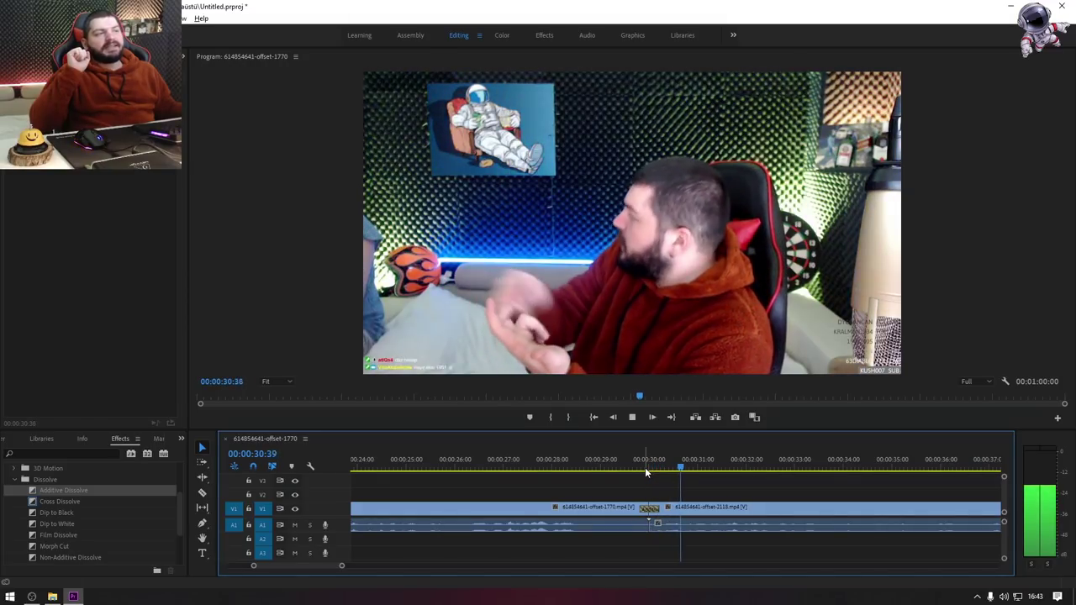
pyautogui.press('space')
pyautogui.click(648, 510)
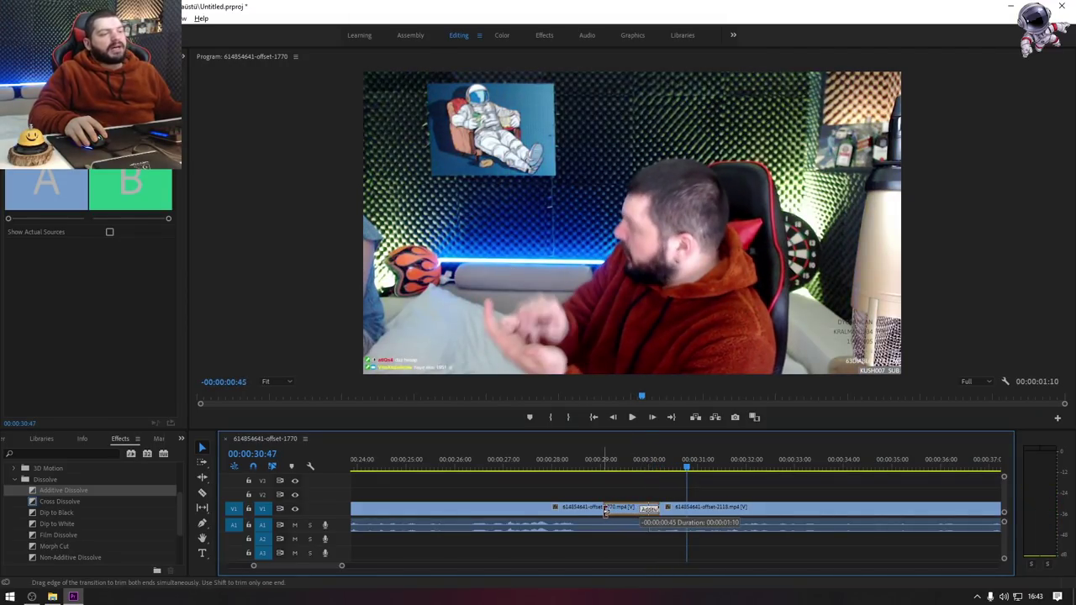
# Step: Lengthen the Additive Dissolve on both edges and play it back
pyautogui.moveTo(625, 514)
pyautogui.mouseDown()
pyautogui.moveTo(603, 512)
pyautogui.moveTo(702, 510)
pyautogui.mouseUp()
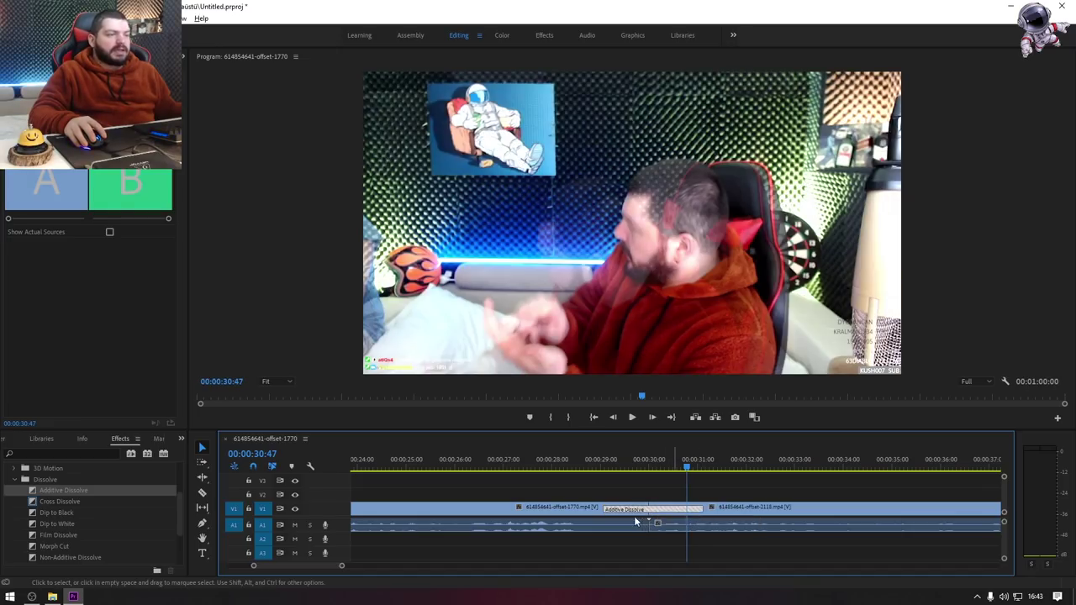
pyautogui.moveTo(605, 510); pyautogui.dragTo(588, 509)
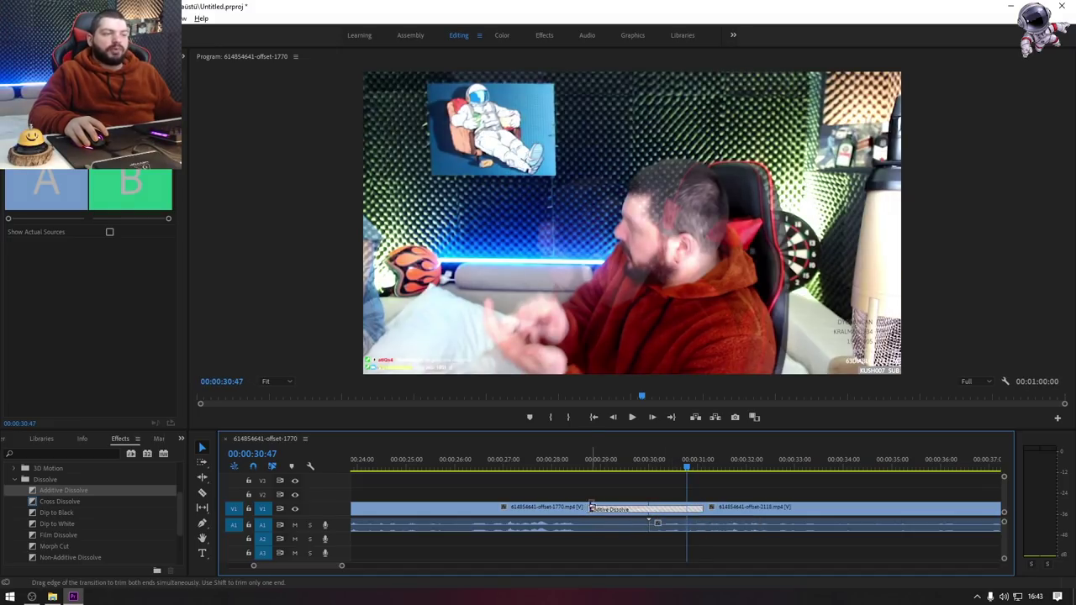
pyautogui.moveTo(710, 509); pyautogui.dragTo(714, 509)
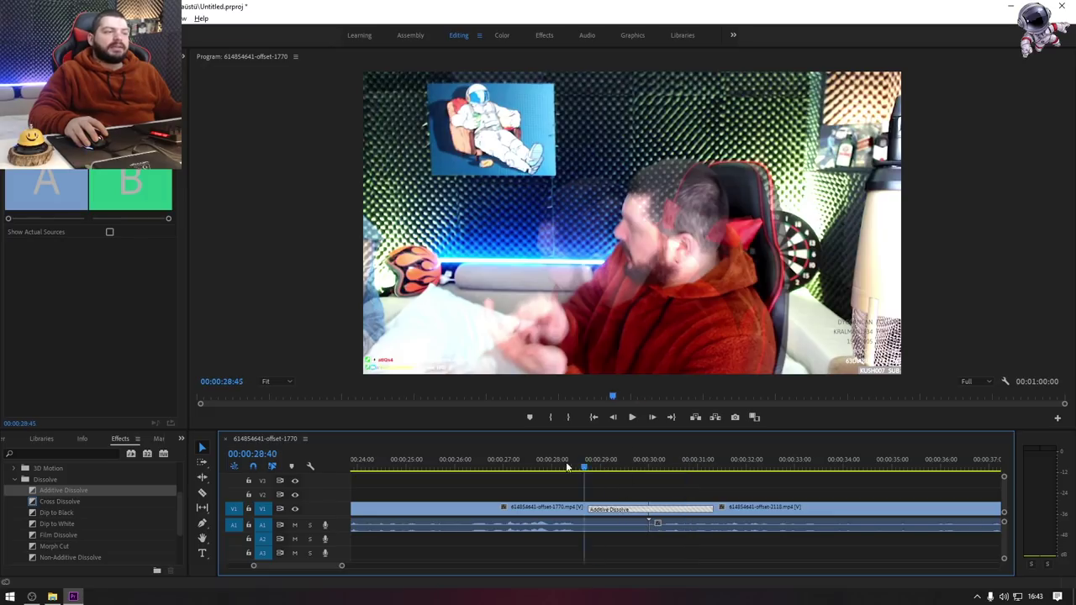
pyautogui.click(464, 461)
pyautogui.press('space')
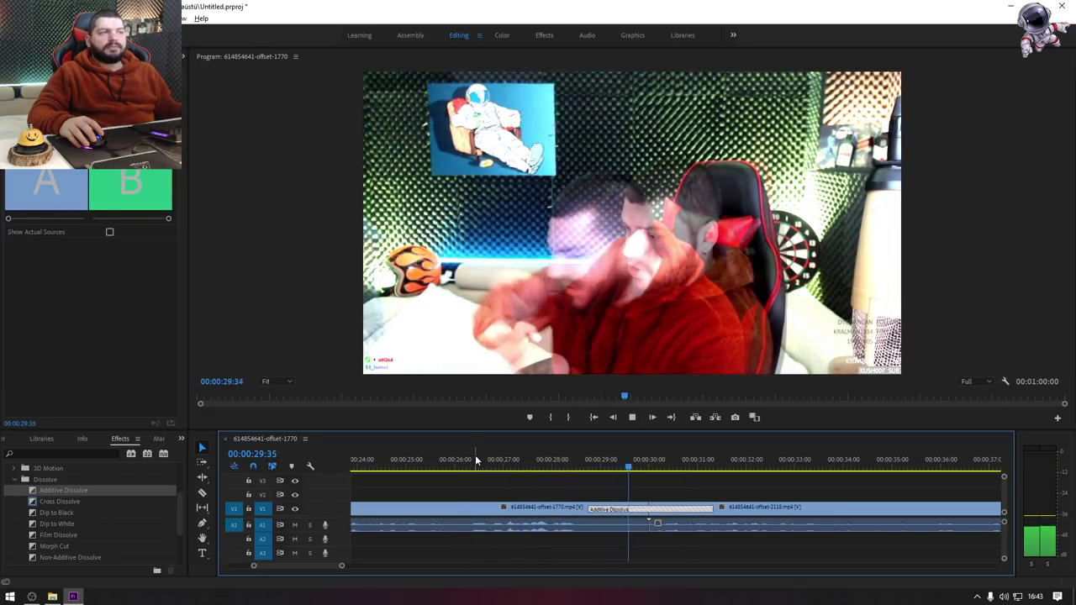
pyautogui.press('space')
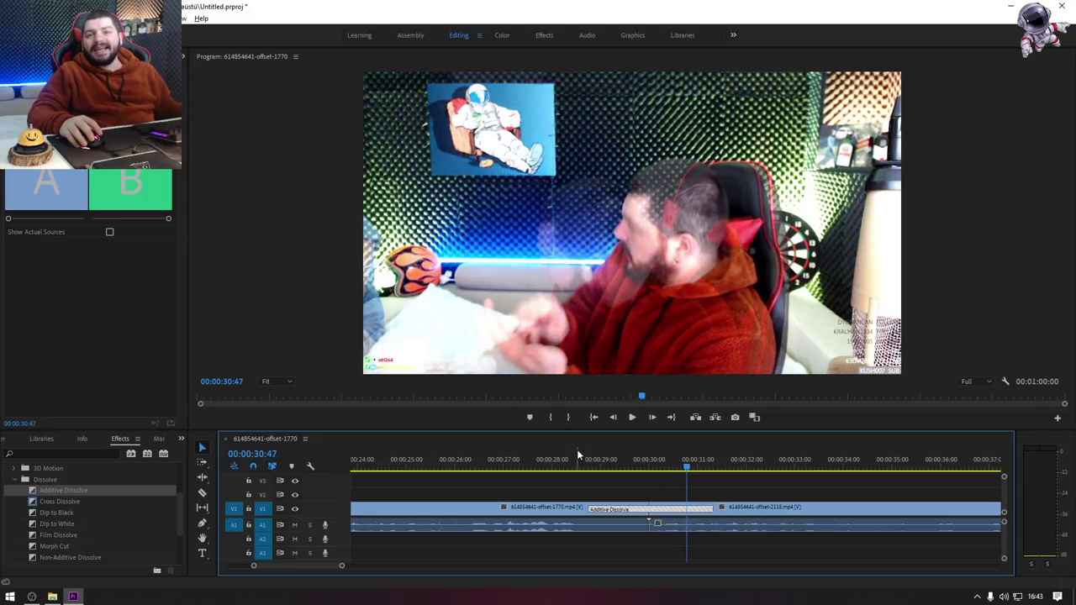
# Step: Replay the lengthened dissolve a few times, then delete it to restore the plain cut
pyautogui.click(579, 463)
pyautogui.press('space')
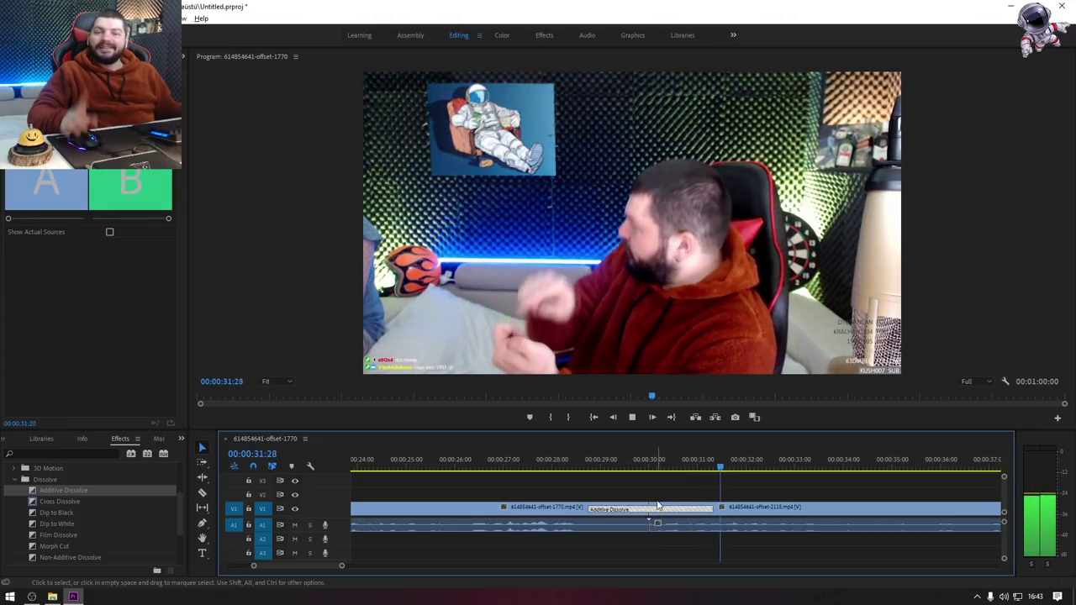
pyautogui.click(550, 462)
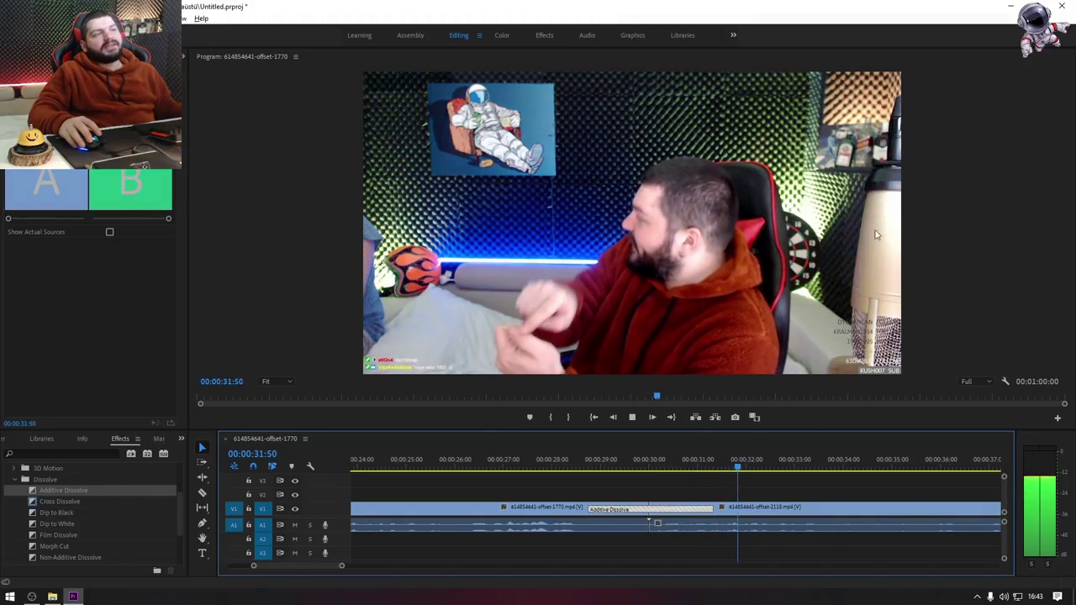
pyautogui.press('space')
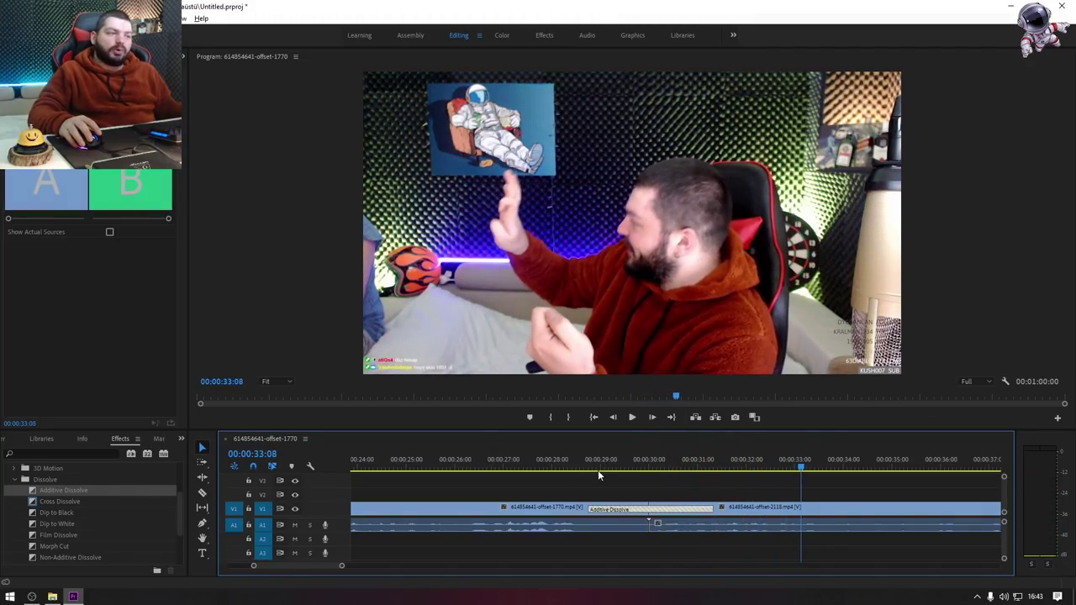
pyautogui.click(598, 470)
pyautogui.press('space')
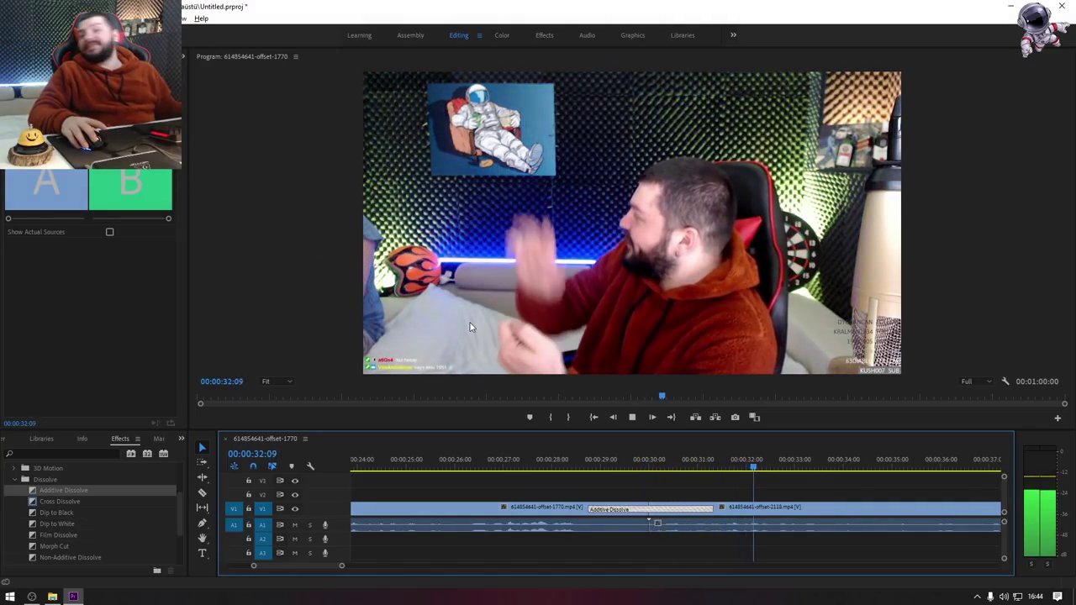
pyautogui.press('space')
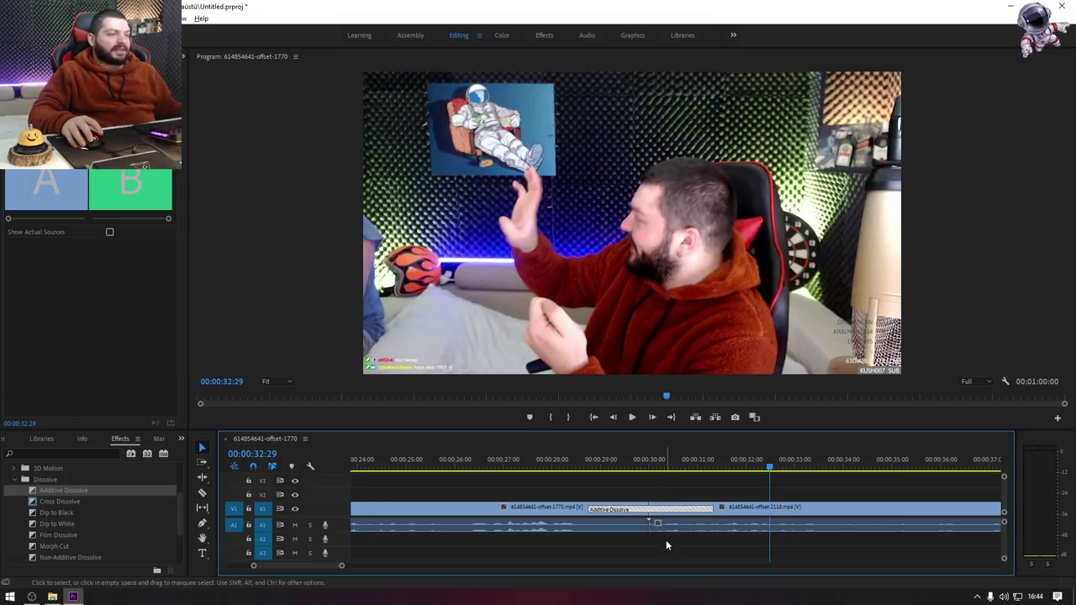
pyautogui.press('Delete')
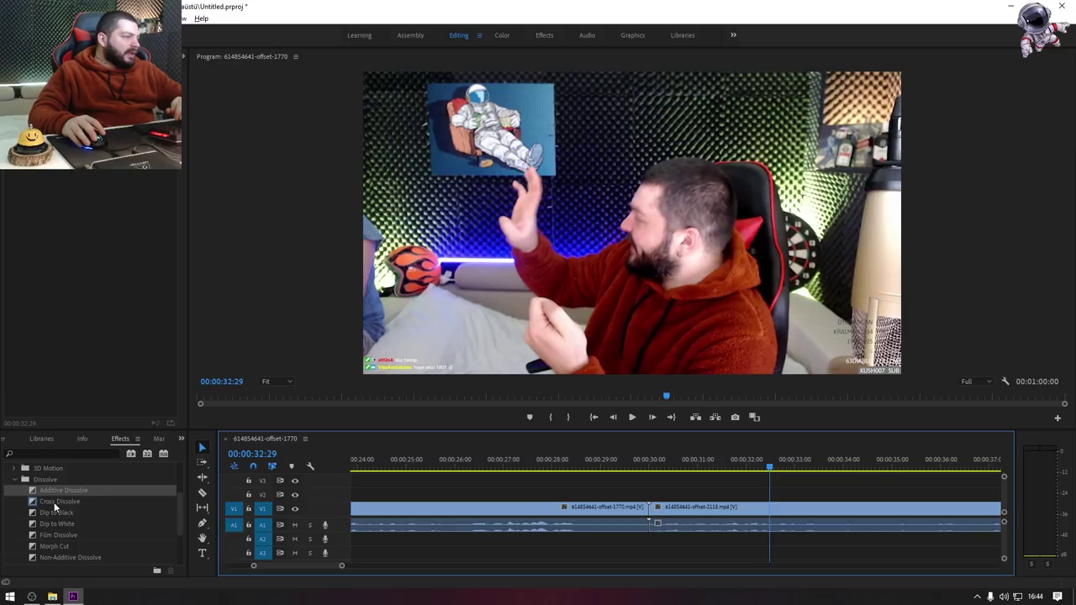
# Step: Apply Cross Dissolve to the V1 cut, dismiss the media warning, and play it
pyautogui.click(56, 504)
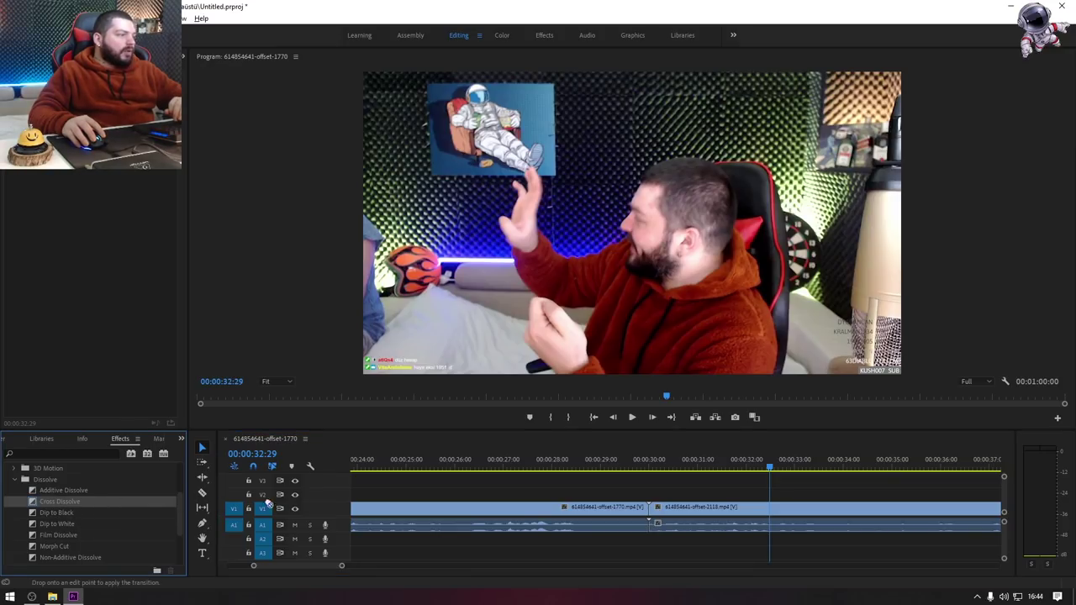
pyautogui.moveTo(267, 502); pyautogui.dragTo(607, 490)
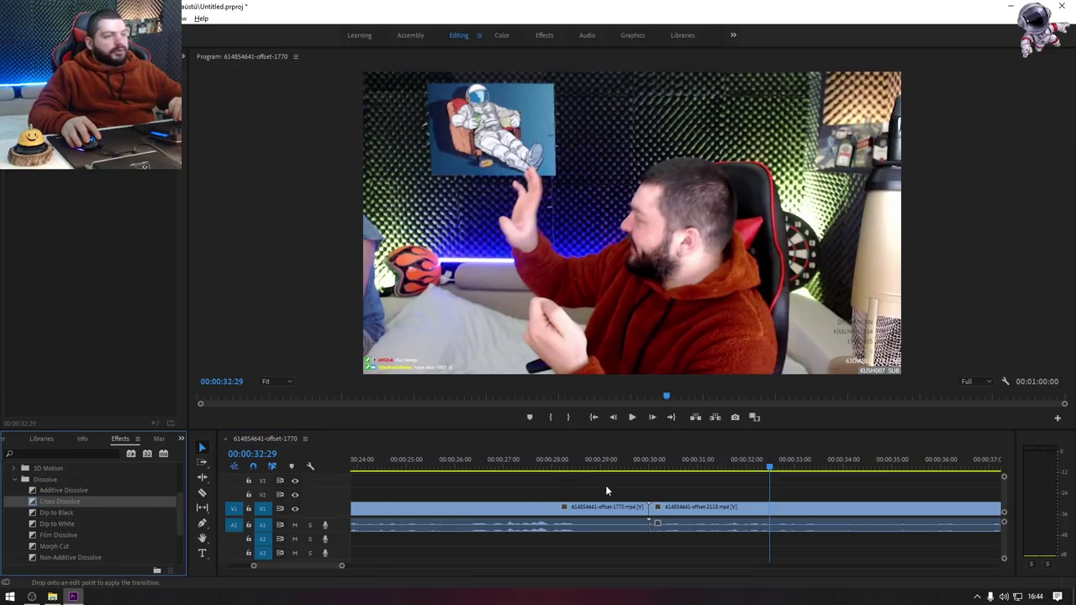
pyautogui.moveTo(652, 517); pyautogui.dragTo(652, 512)
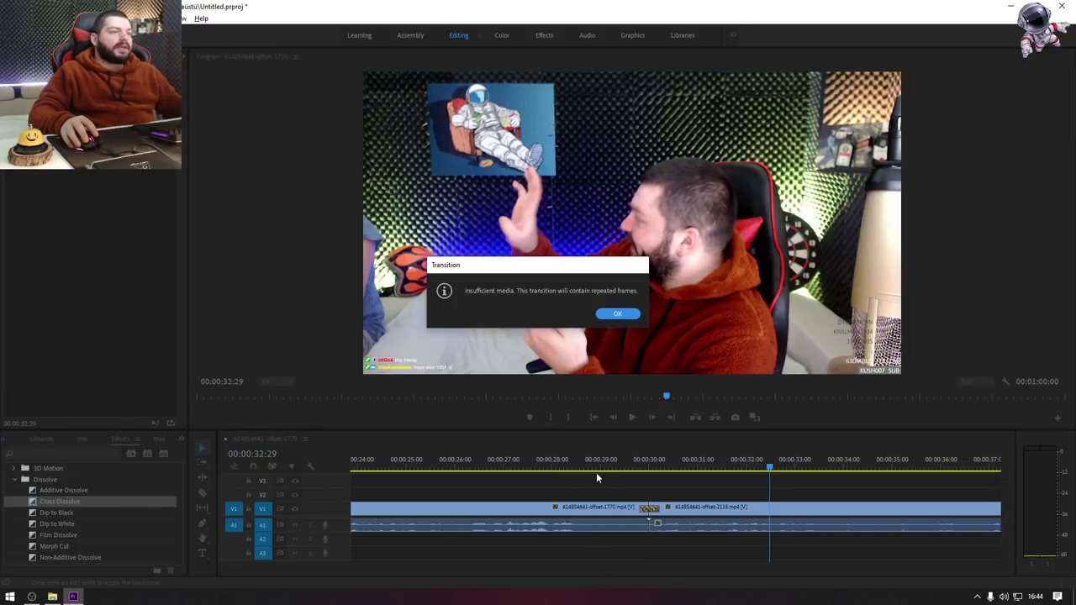
pyautogui.press('Return')
pyautogui.click(636, 467)
pyautogui.press('space')
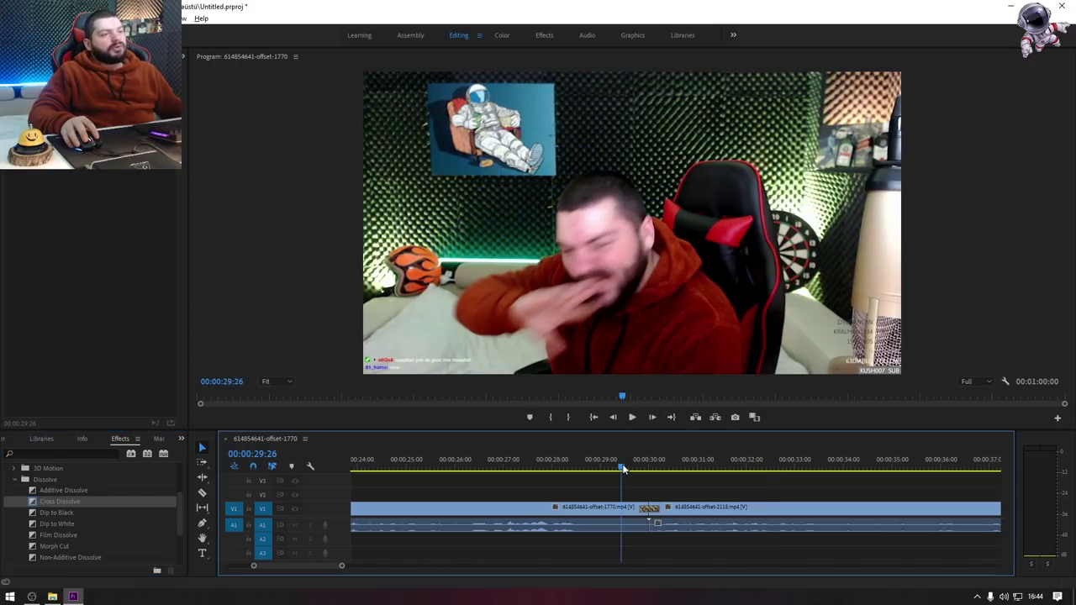
pyautogui.press('space')
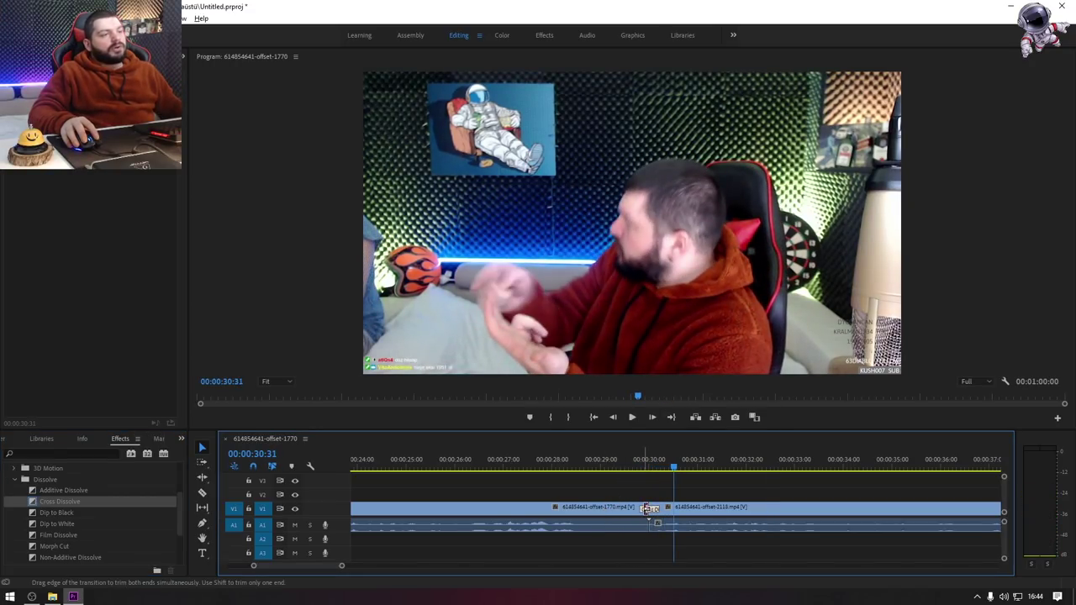
# Step: Widen the Cross Dissolve across the edit point and check its duration setting
pyautogui.moveTo(602, 510); pyautogui.dragTo(598, 509)
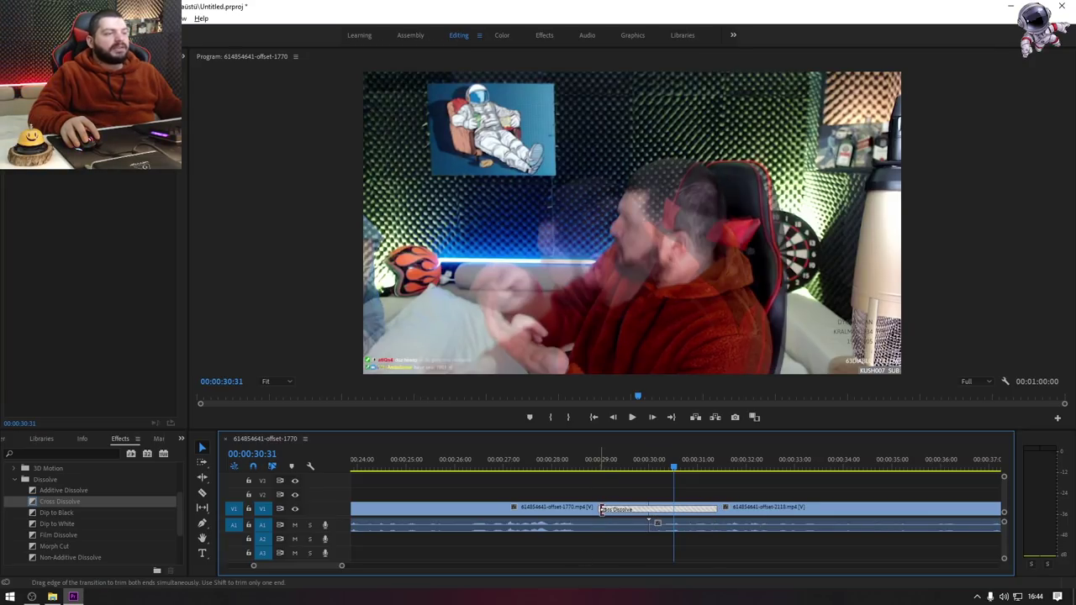
pyautogui.click(601, 509)
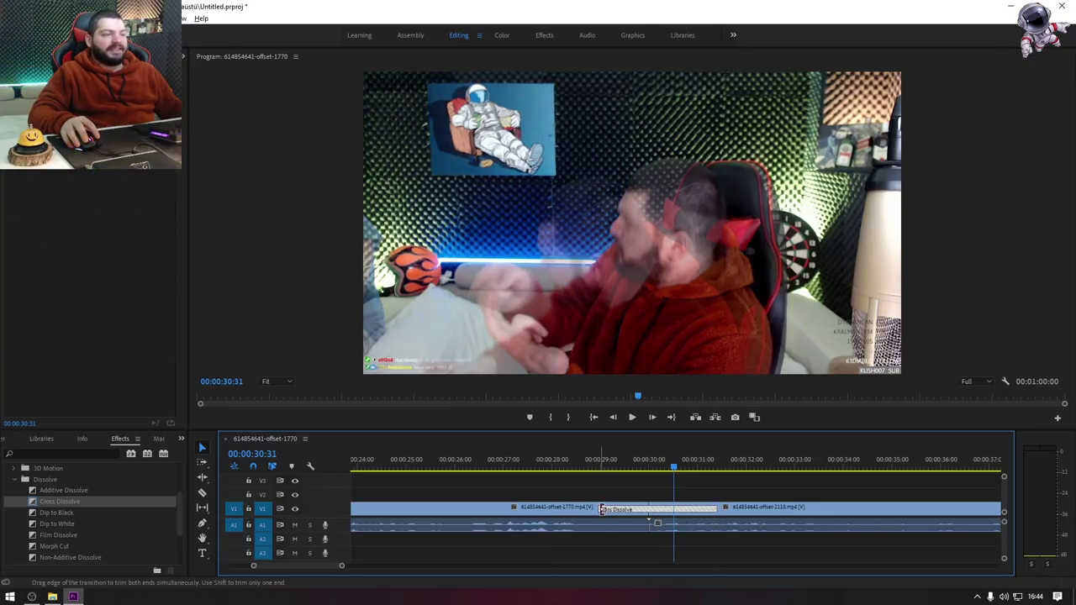
pyautogui.click(602, 510)
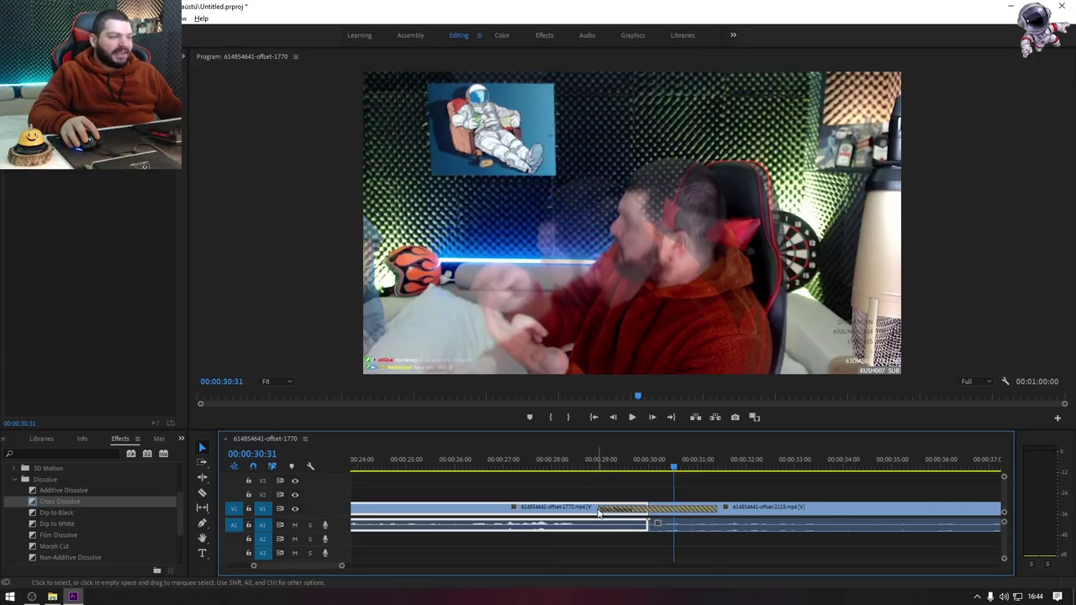
pyautogui.doubleClick(605, 509)
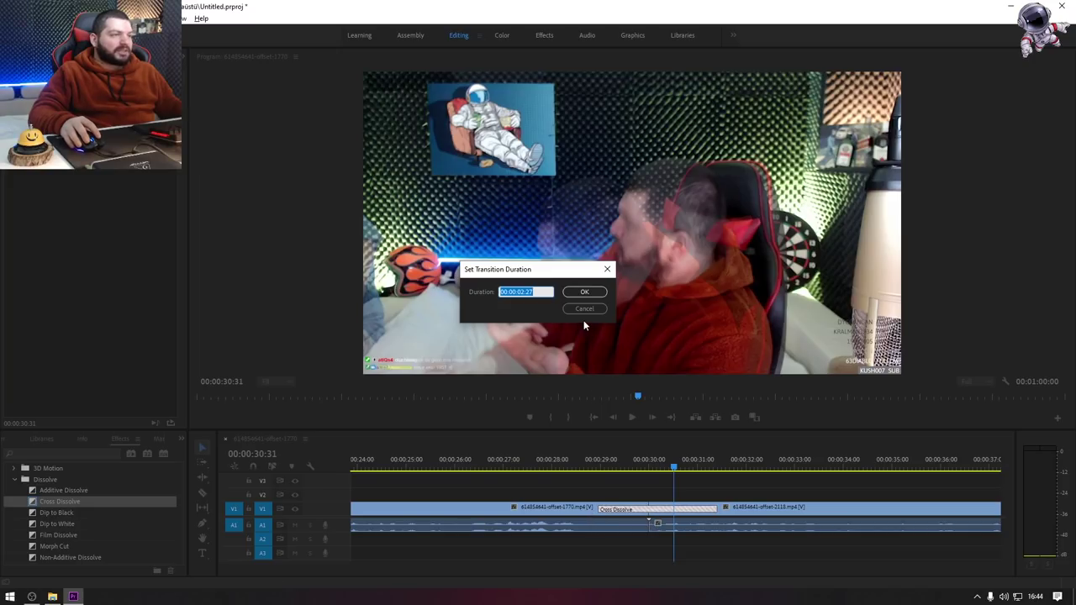
pyautogui.click(584, 291)
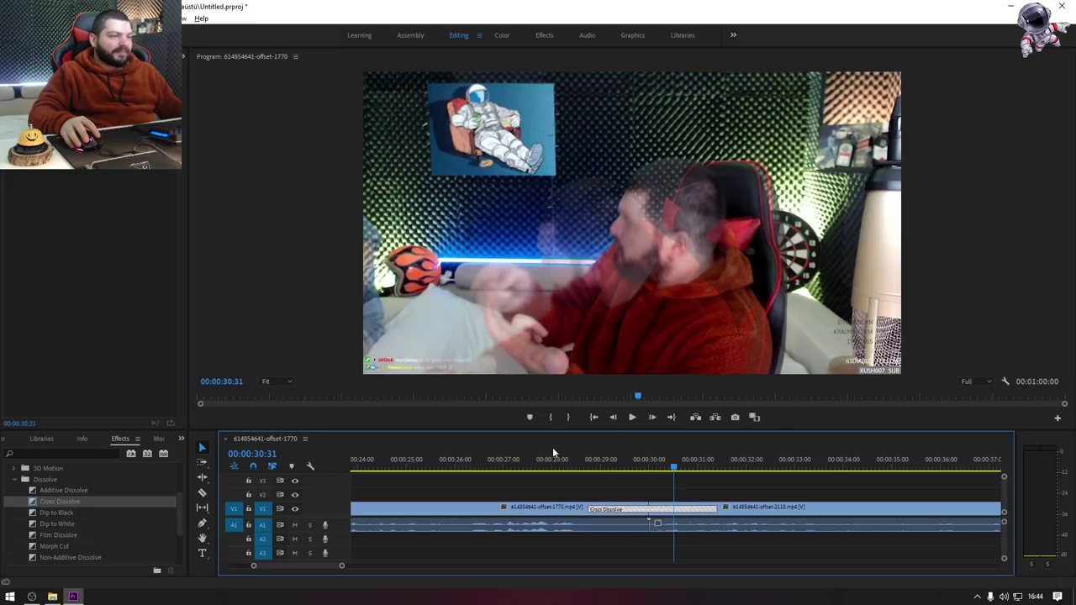
# Step: Replay the Cross Dissolve from around 27:55–28:35, just before the cut
pyautogui.click(550, 467)
pyautogui.press('space')
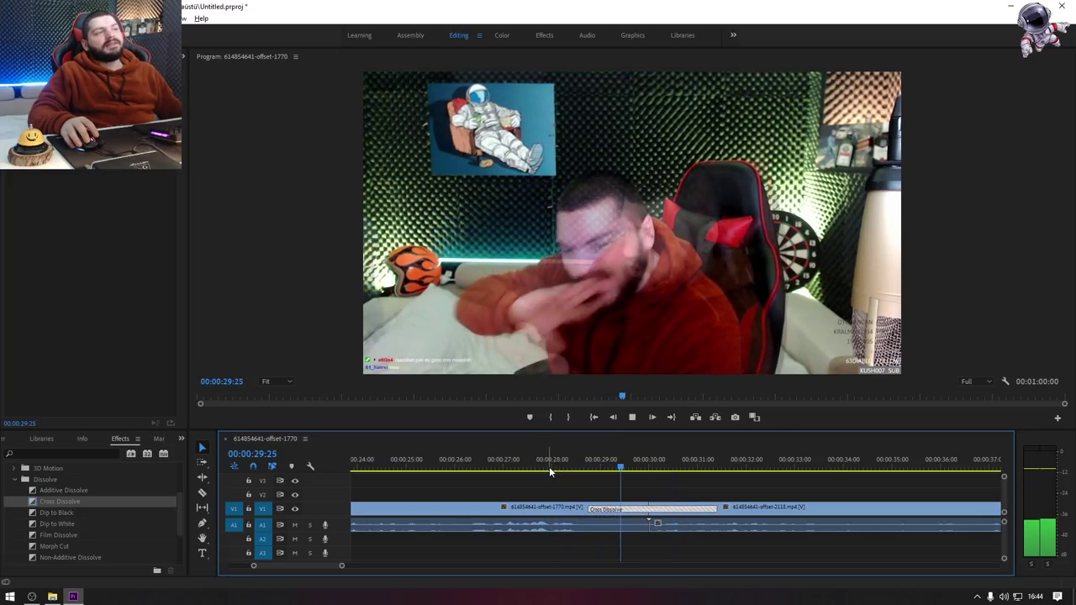
pyautogui.click(549, 466)
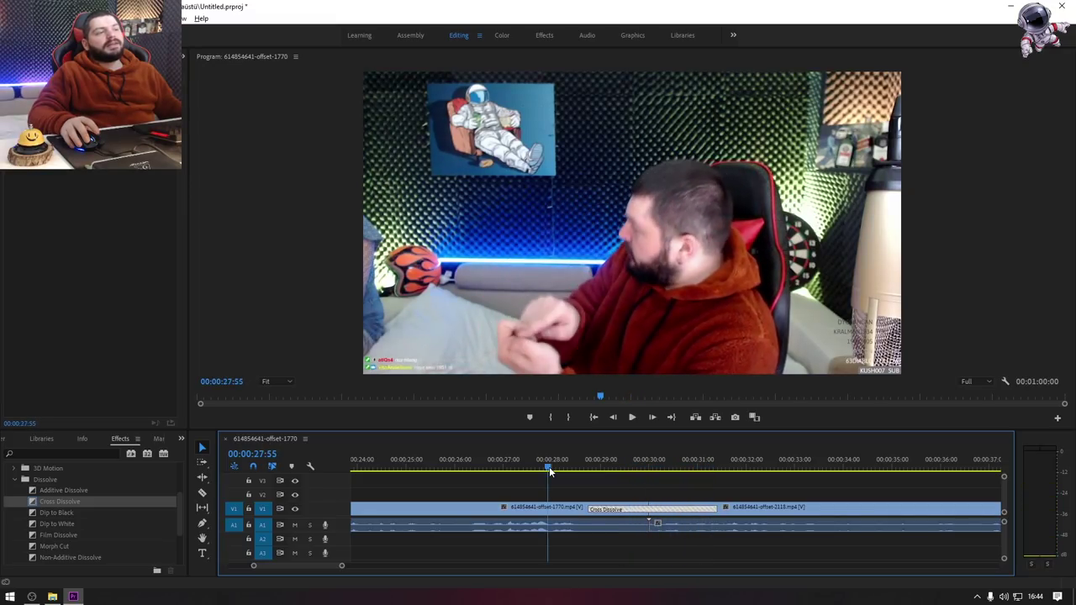
pyautogui.press('space')
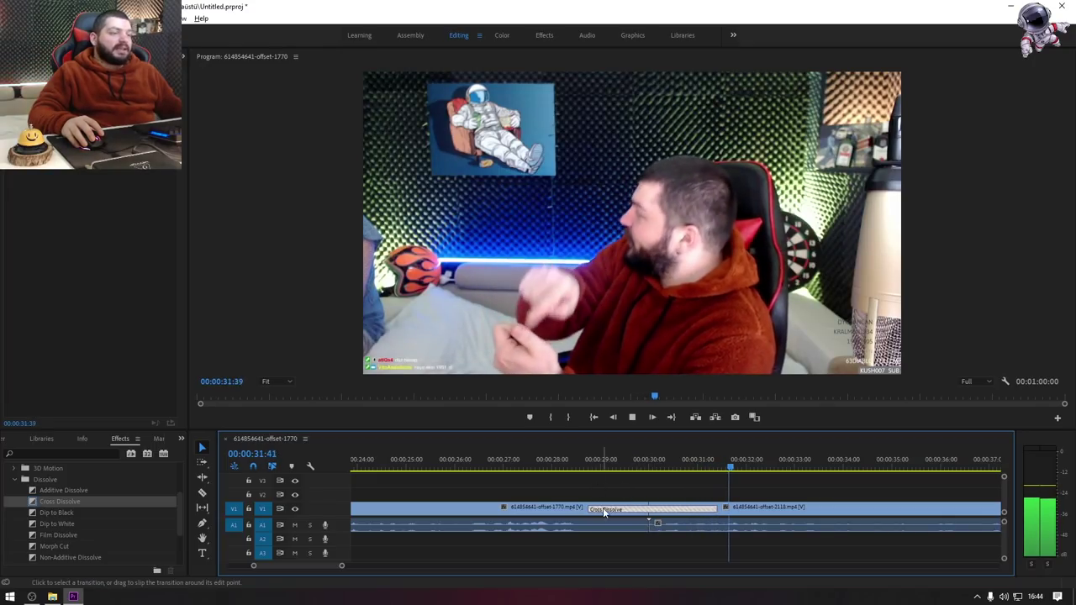
pyautogui.press('space')
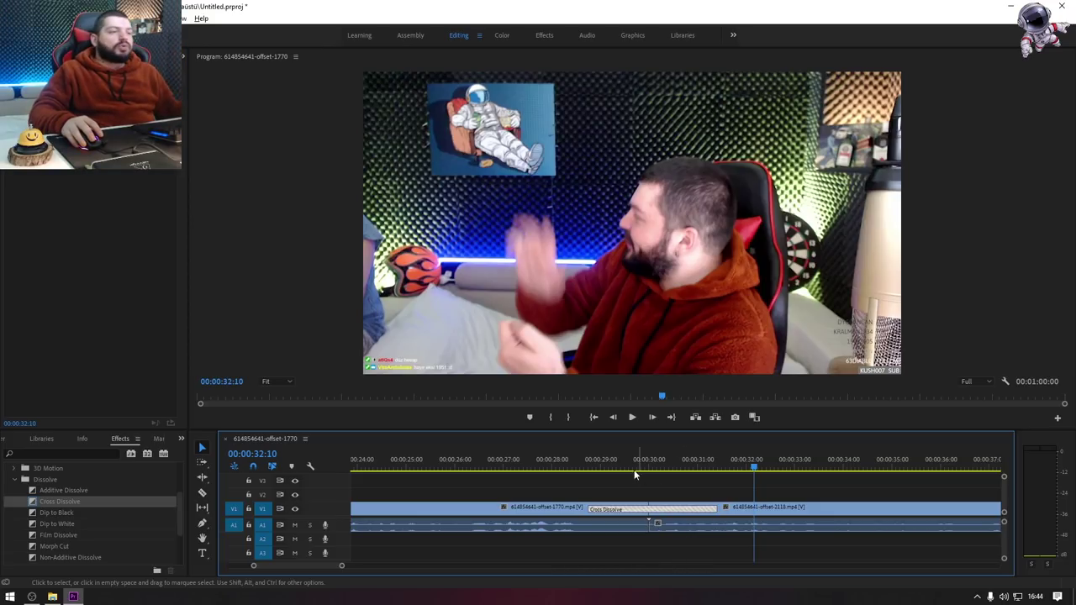
pyautogui.click(589, 467)
pyautogui.moveTo(590, 466); pyautogui.dragTo(582, 467)
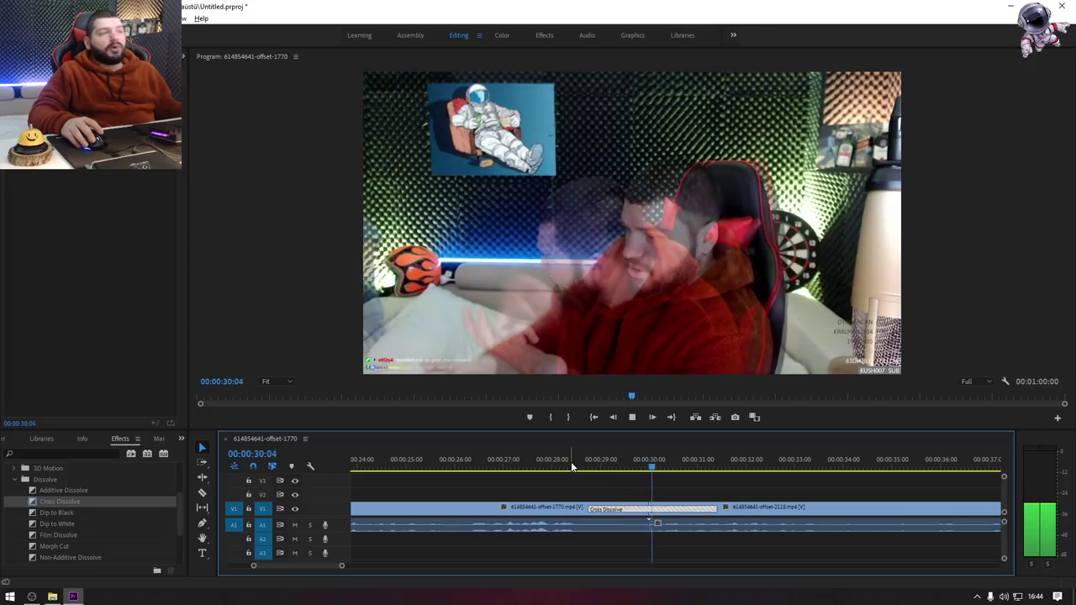
pyautogui.press('space')
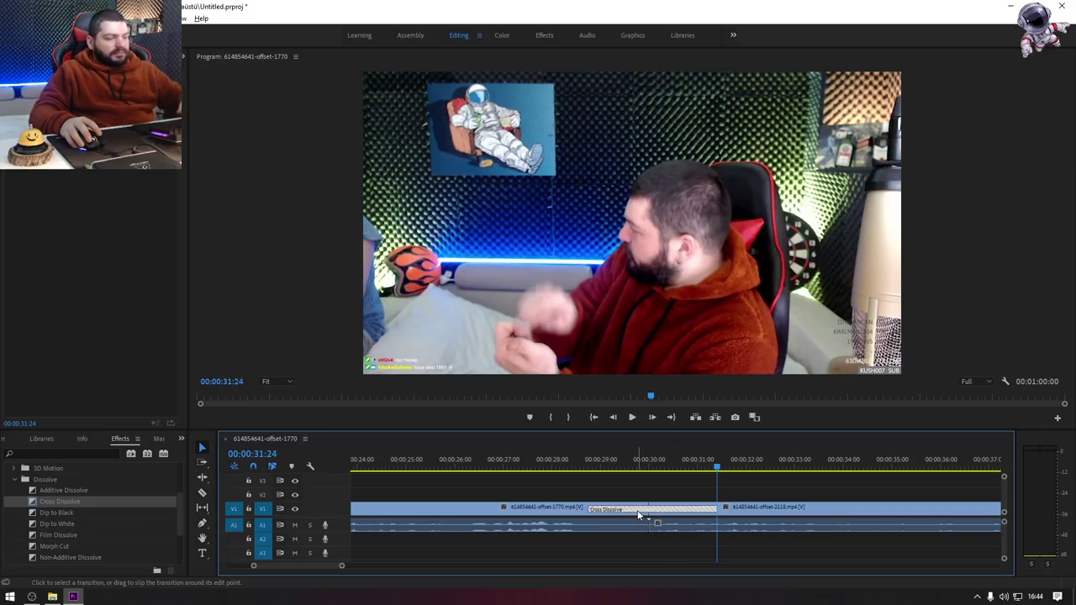
pyautogui.moveTo(638, 515); pyautogui.dragTo(637, 515)
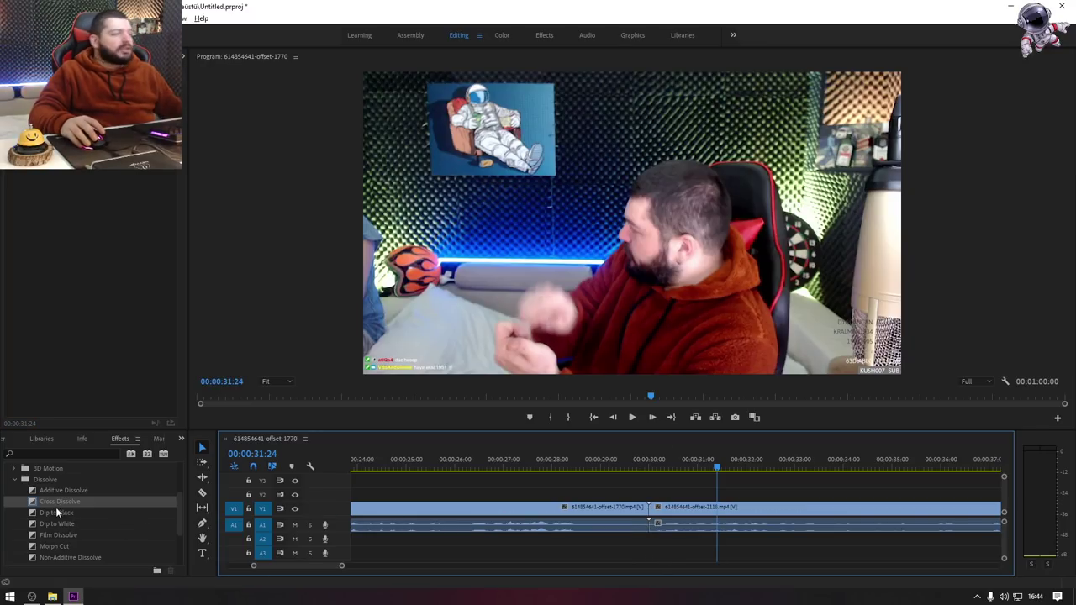
pyautogui.click(56, 512)
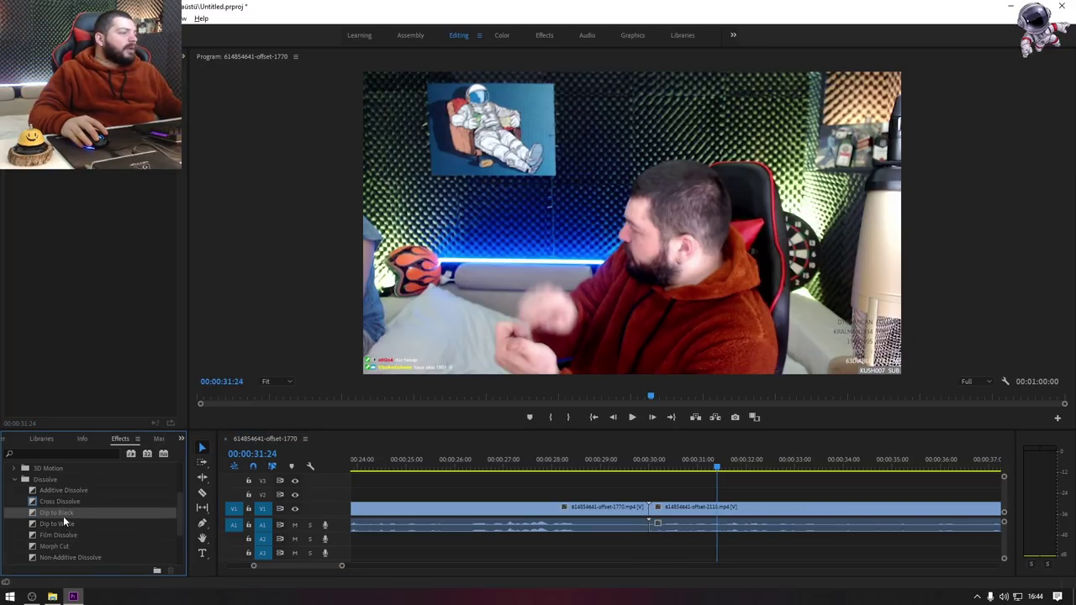
pyautogui.moveTo(63, 511); pyautogui.dragTo(366, 461)
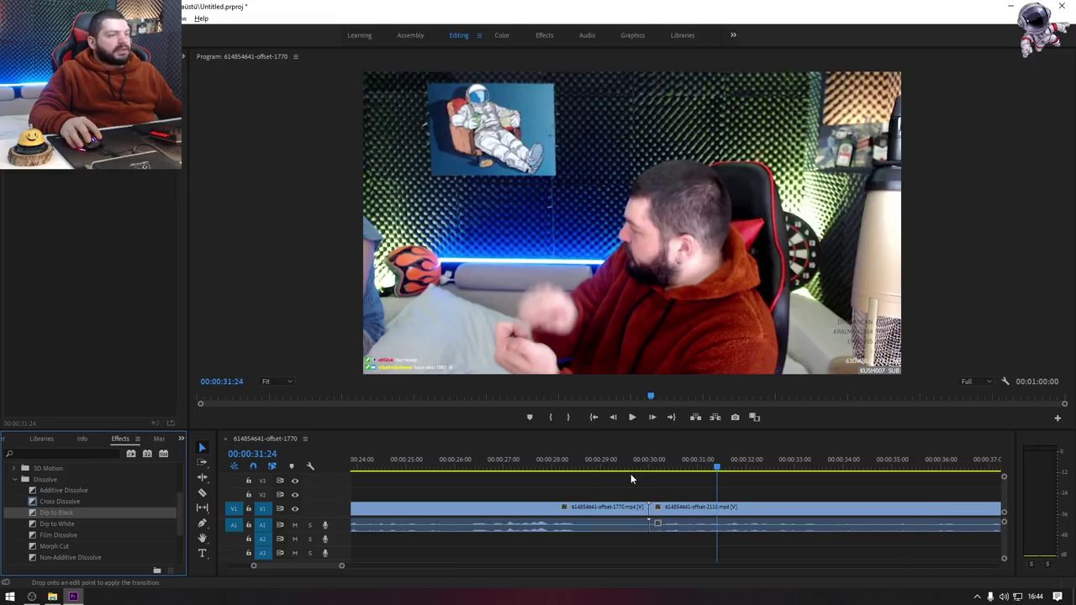
pyautogui.moveTo(655, 521); pyautogui.dragTo(653, 514)
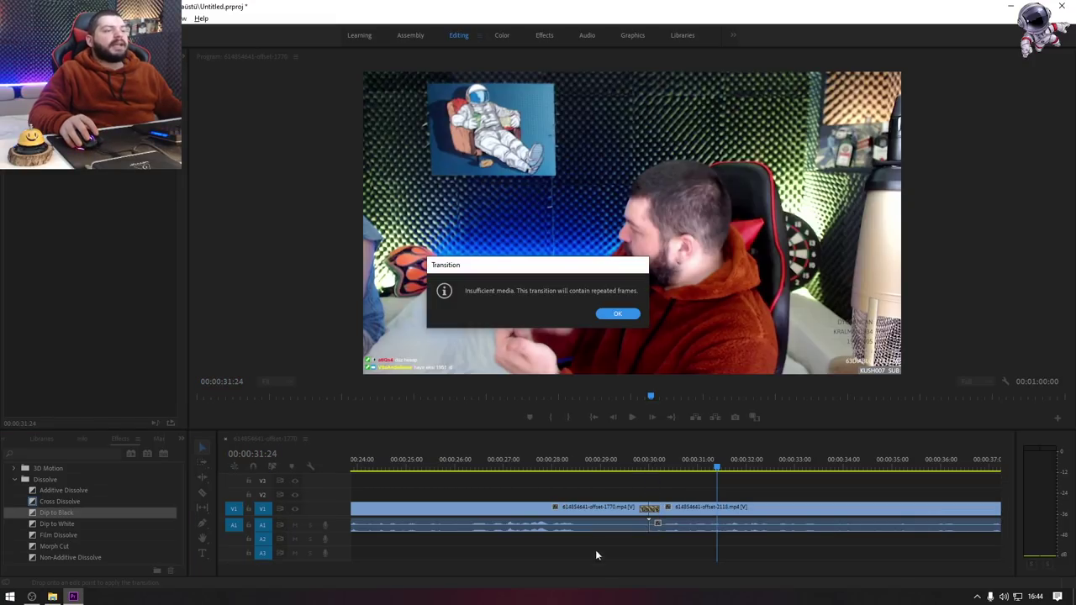
pyautogui.click(608, 315)
pyautogui.click(623, 465)
pyautogui.press('space')
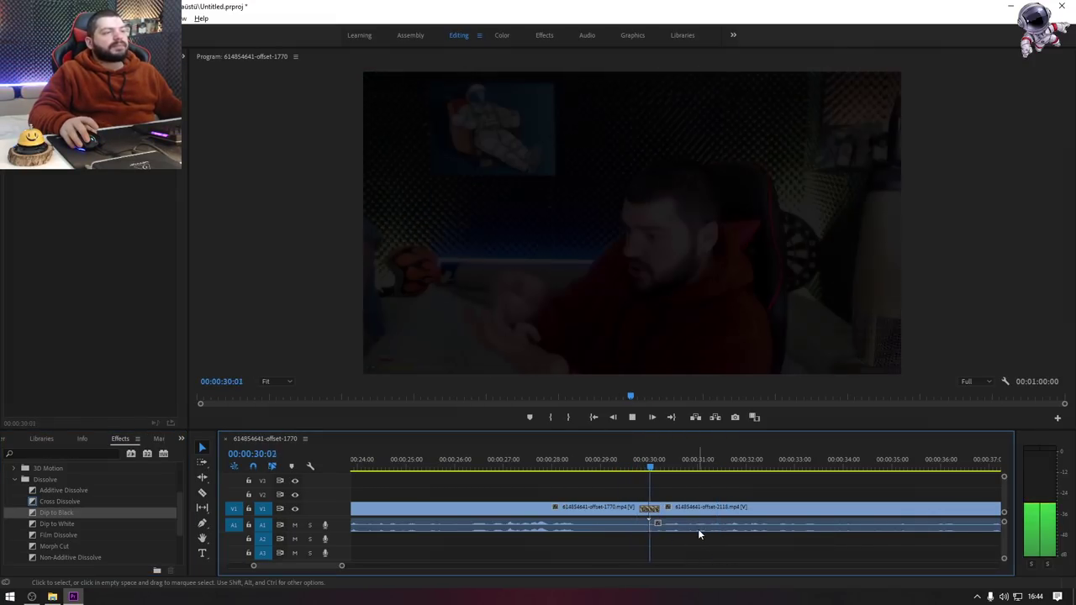
pyautogui.press('space')
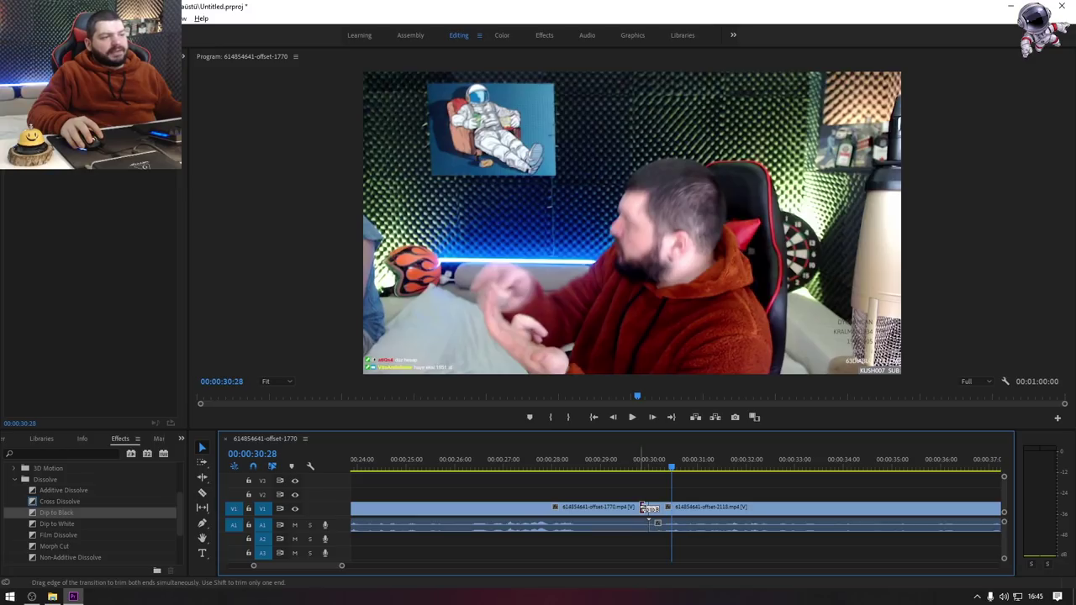
pyautogui.moveTo(494, 508); pyautogui.dragTo(494, 507)
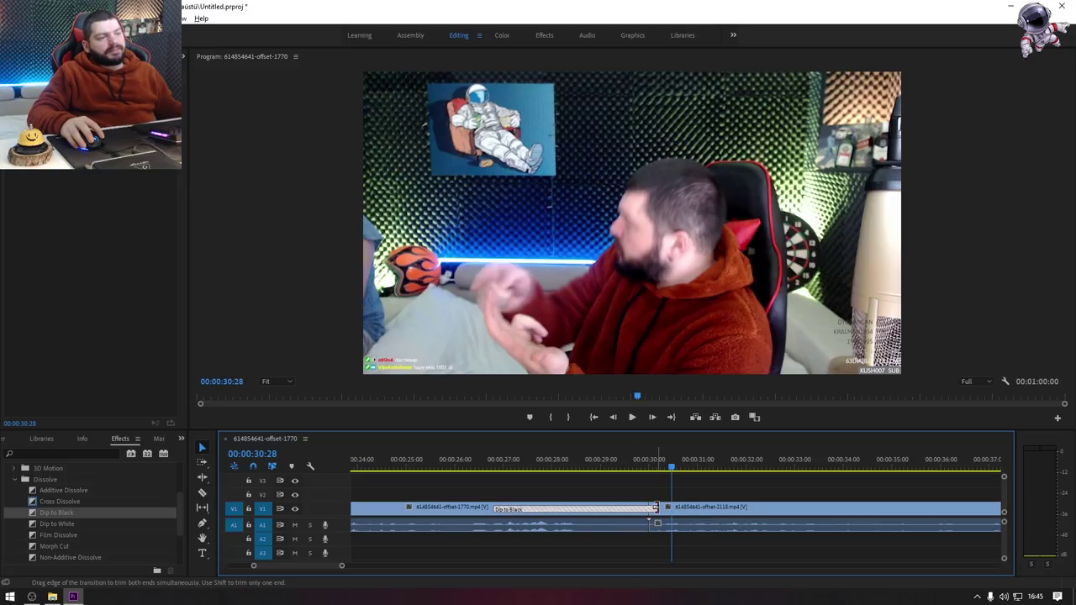
pyautogui.moveTo(654, 508); pyautogui.dragTo(851, 507)
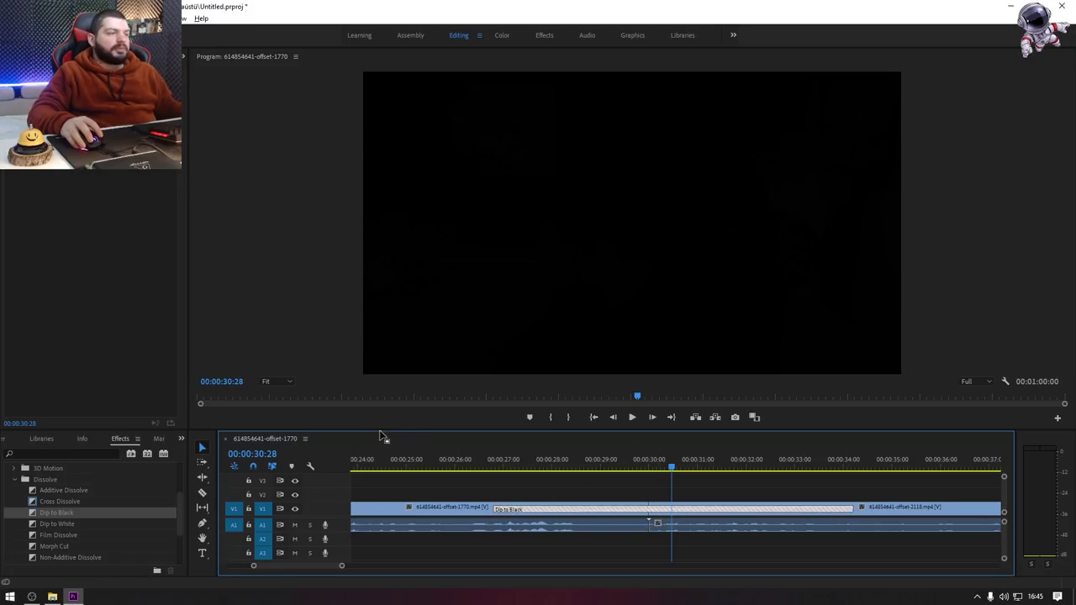
pyautogui.press('space')
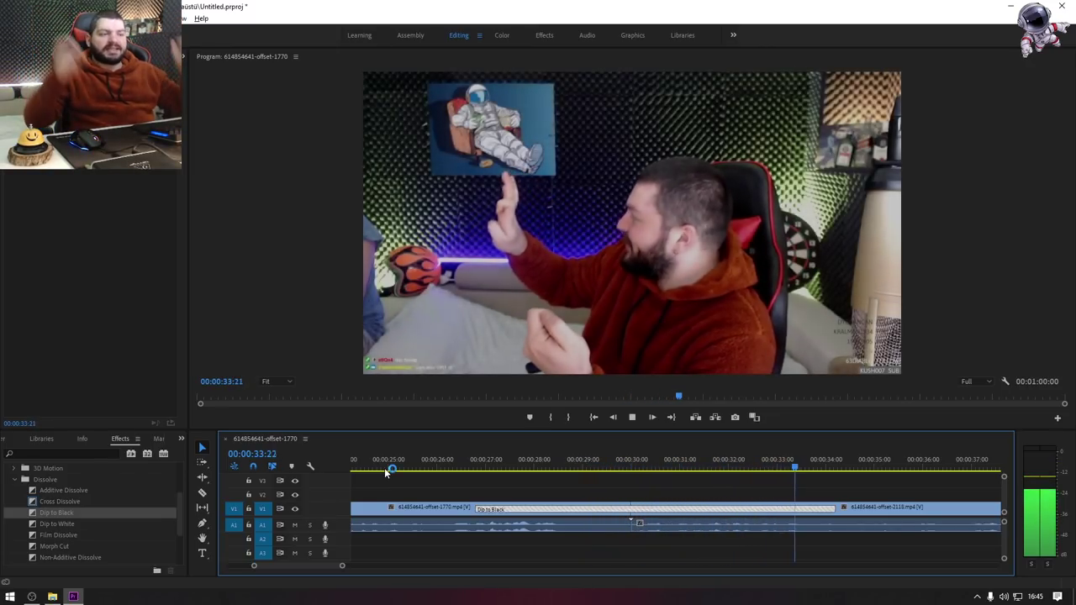
pyautogui.press('space')
pyautogui.moveTo(525, 514); pyautogui.dragTo(581, 512)
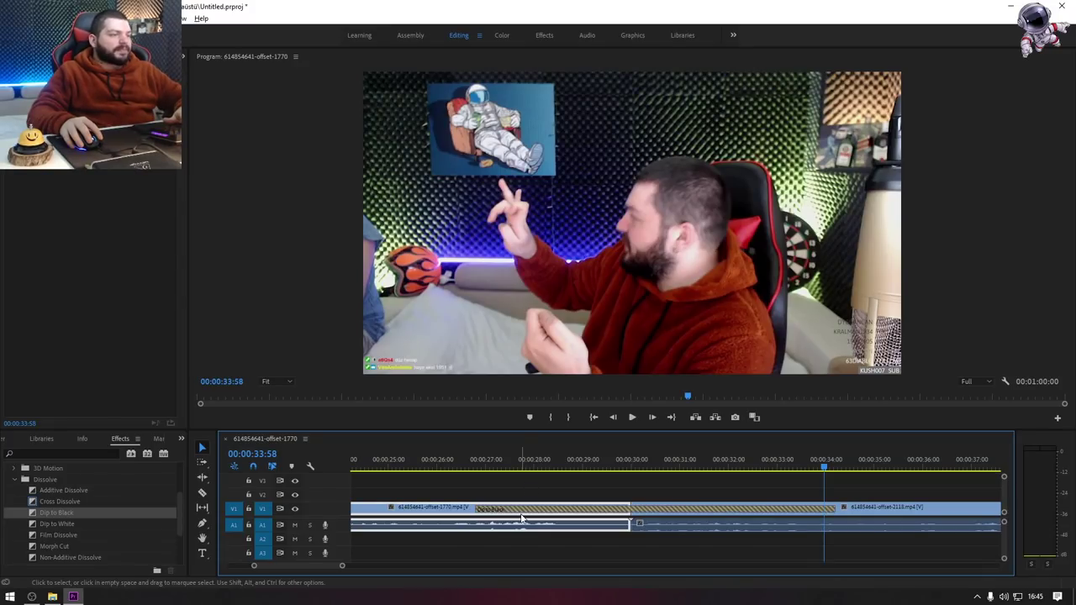
# Step: Replace Dip to Black with Dip to White on the V1 cut and play it
pyautogui.press('Delete')
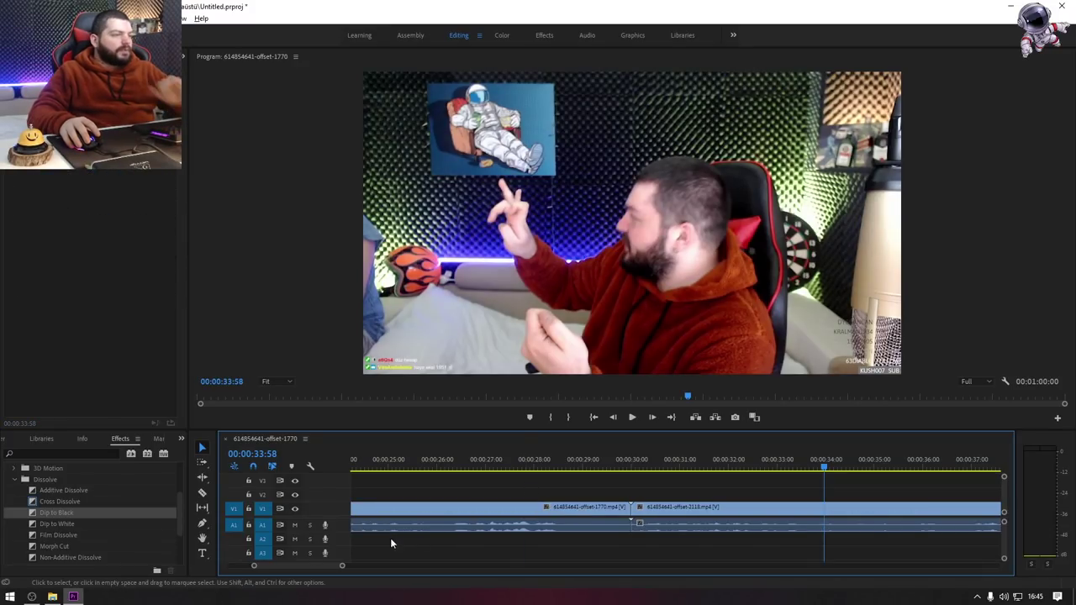
pyautogui.click(92, 525)
pyautogui.moveTo(92, 526); pyautogui.dragTo(535, 520)
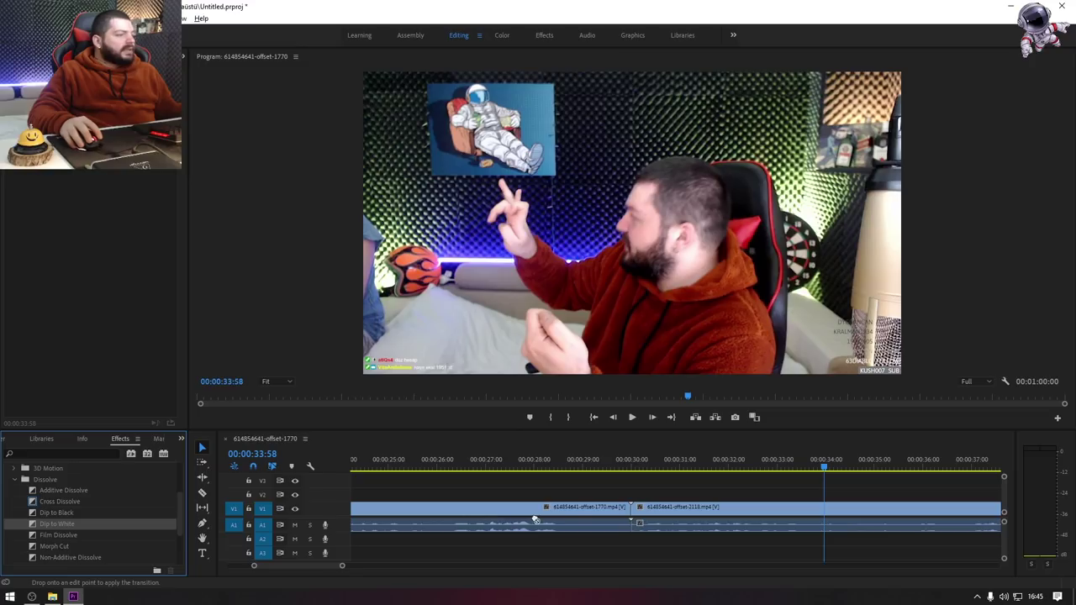
pyautogui.moveTo(630, 511); pyautogui.dragTo(630, 509)
pyautogui.click(617, 314)
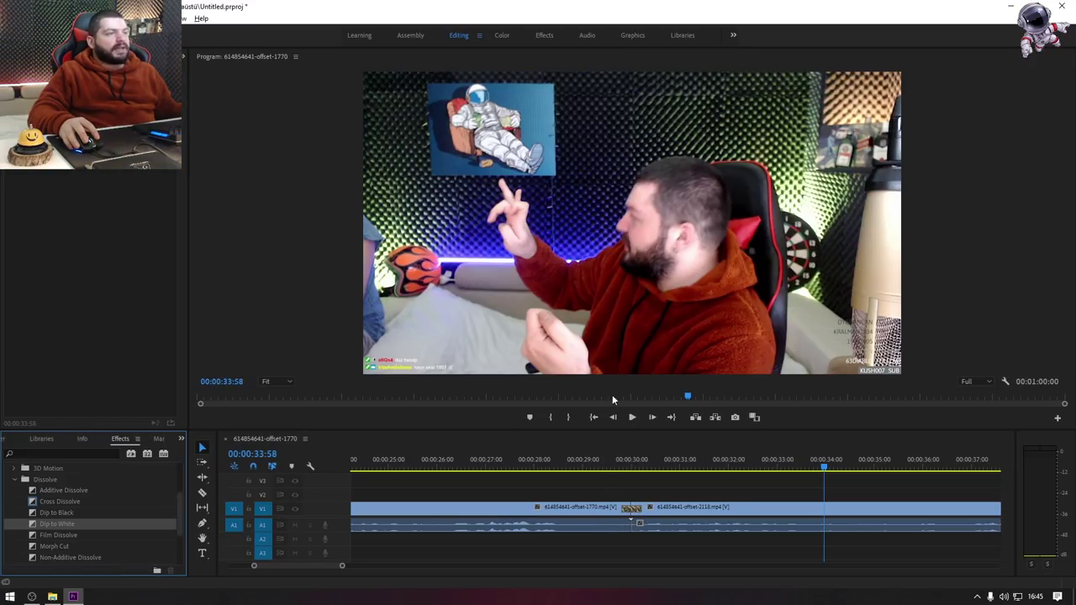
pyautogui.click(621, 472)
pyautogui.press('space')
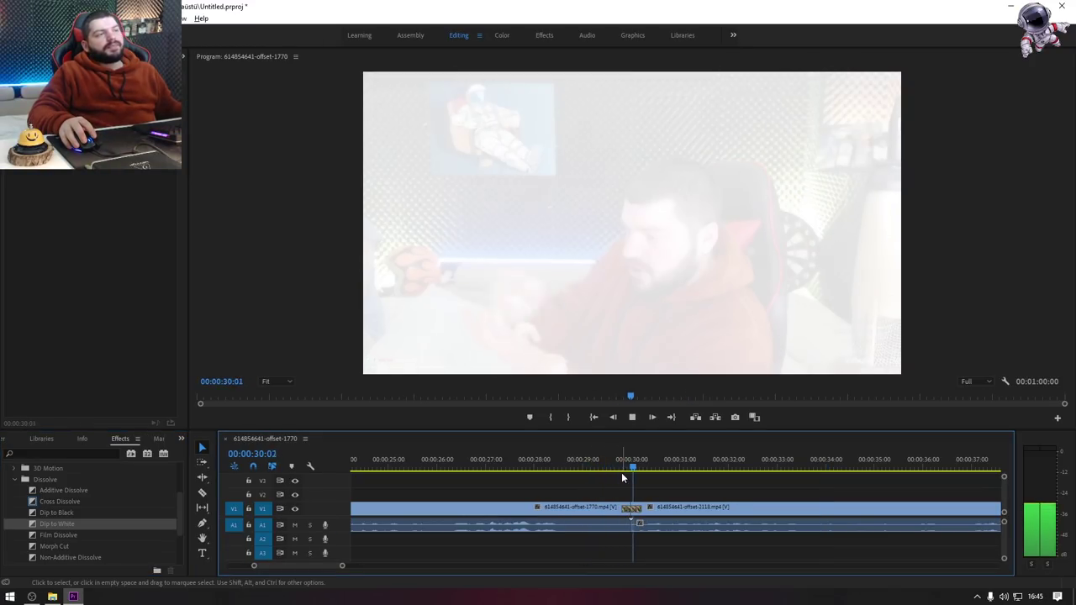
pyautogui.press('space')
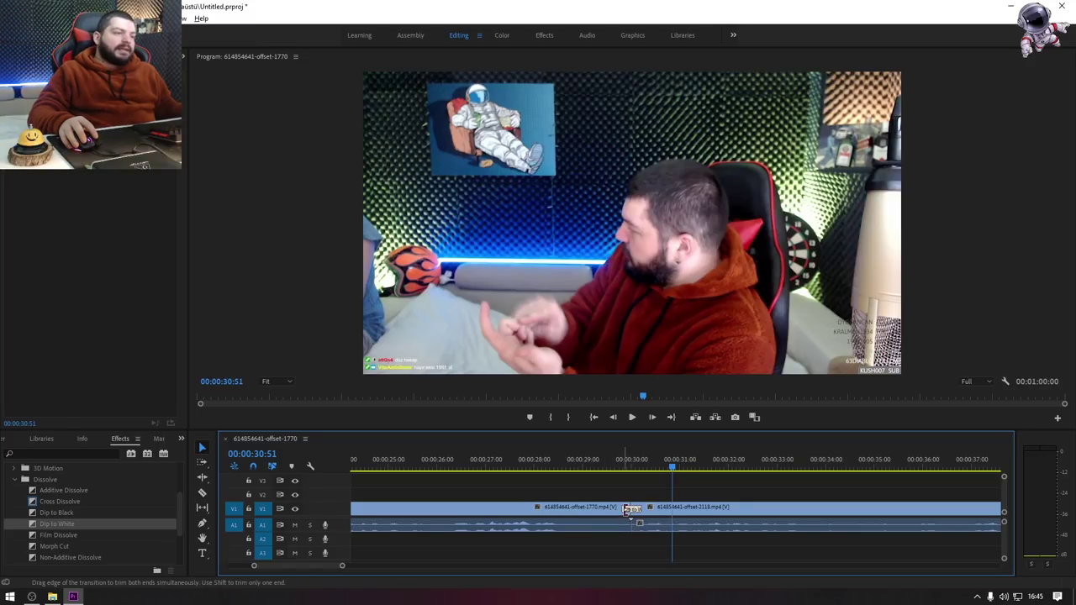
# Step: Widen the Dip to White to about 4 seconds 52 frames and play it back
pyautogui.moveTo(557, 509); pyautogui.dragTo(555, 509)
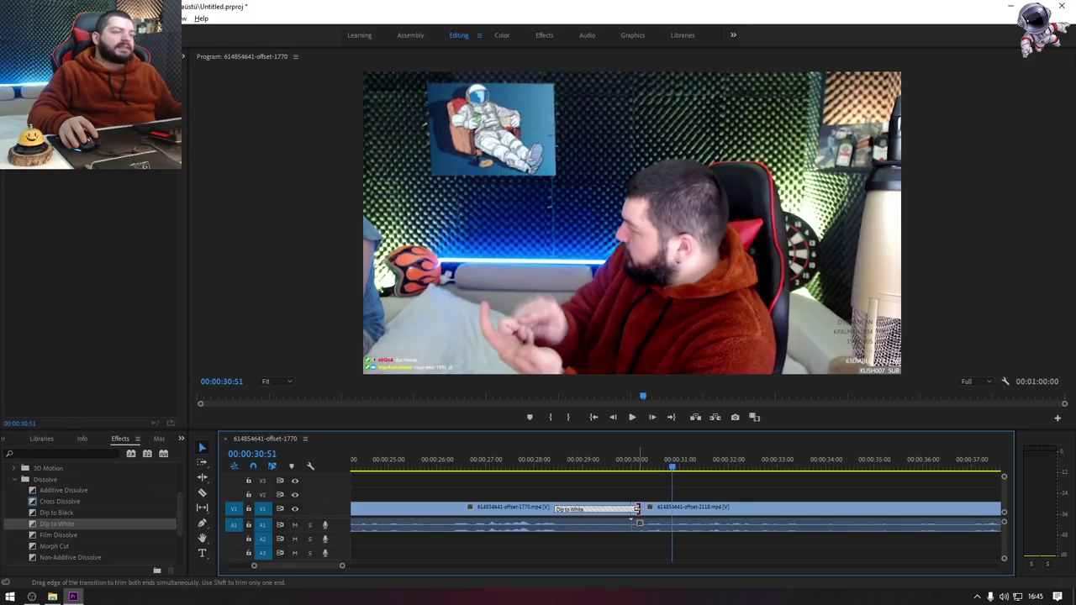
pyautogui.moveTo(637, 510); pyautogui.dragTo(725, 510)
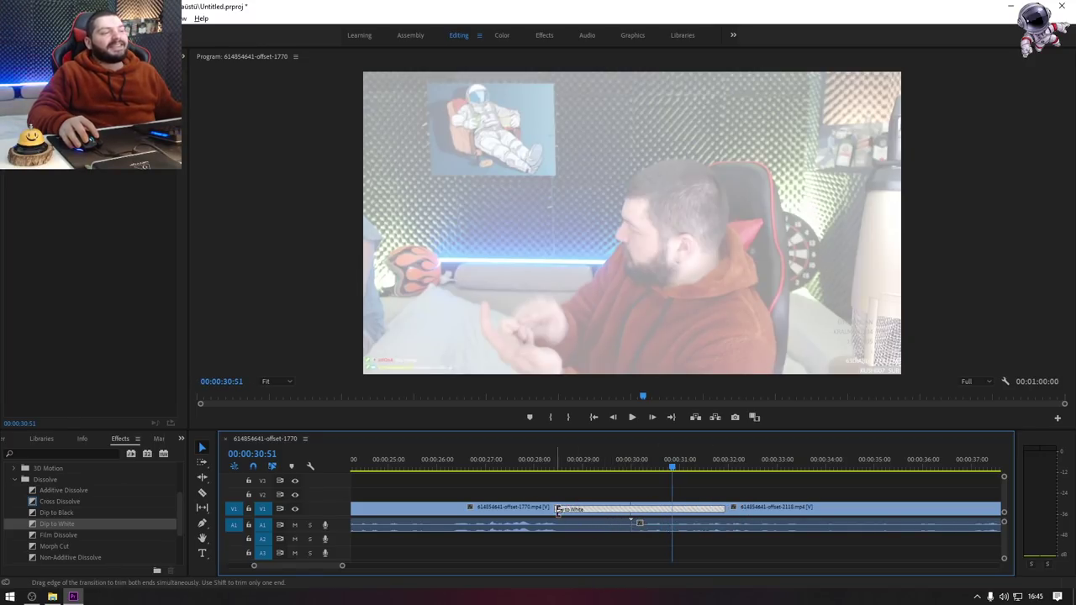
pyautogui.moveTo(610, 510); pyautogui.dragTo(786, 510)
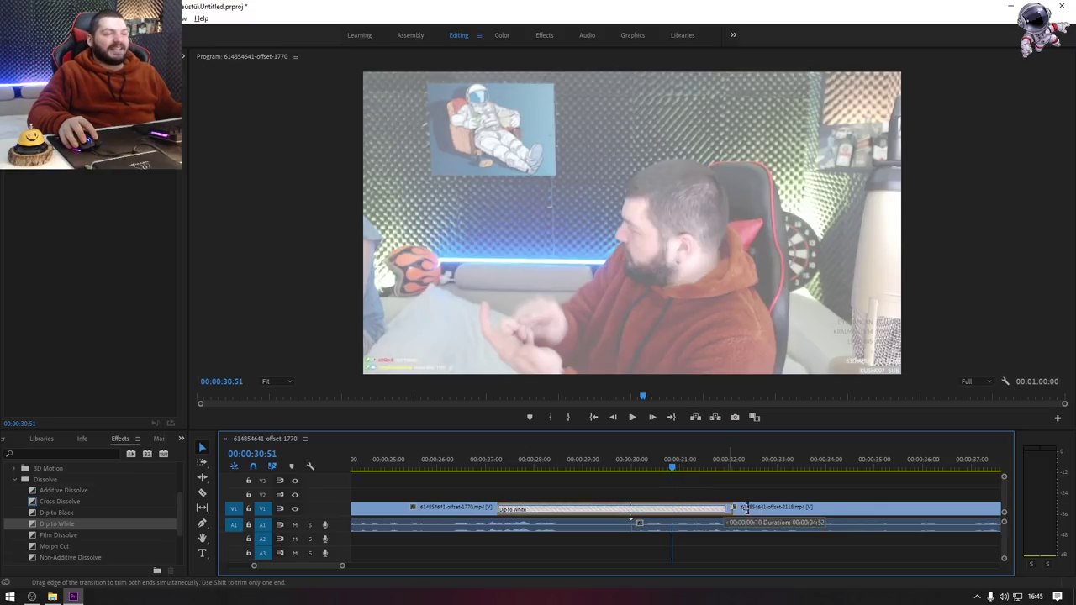
pyautogui.click(431, 459)
pyautogui.press('space')
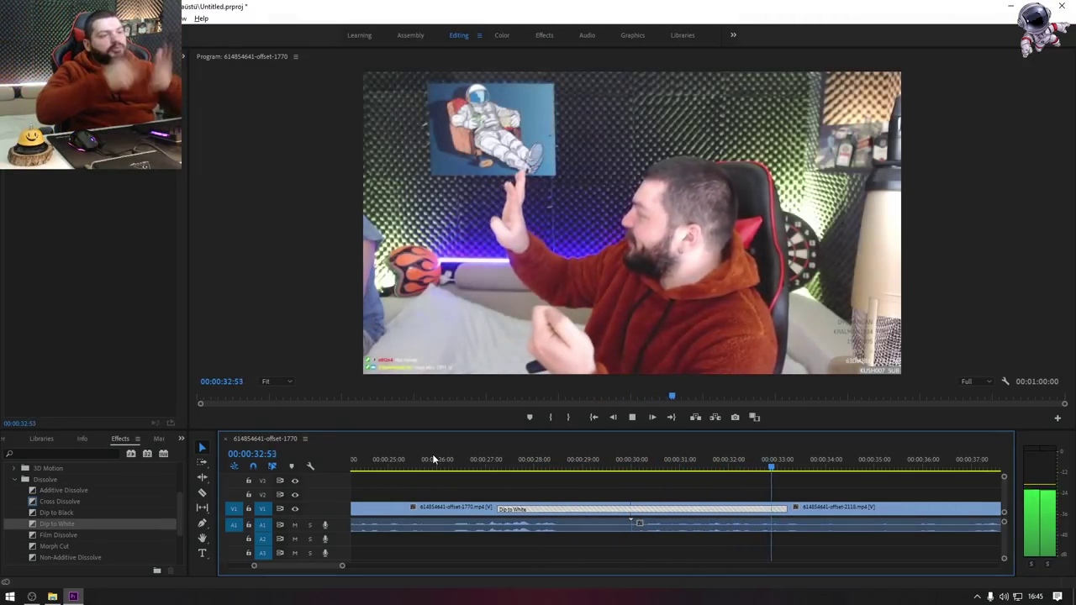
pyautogui.press('space')
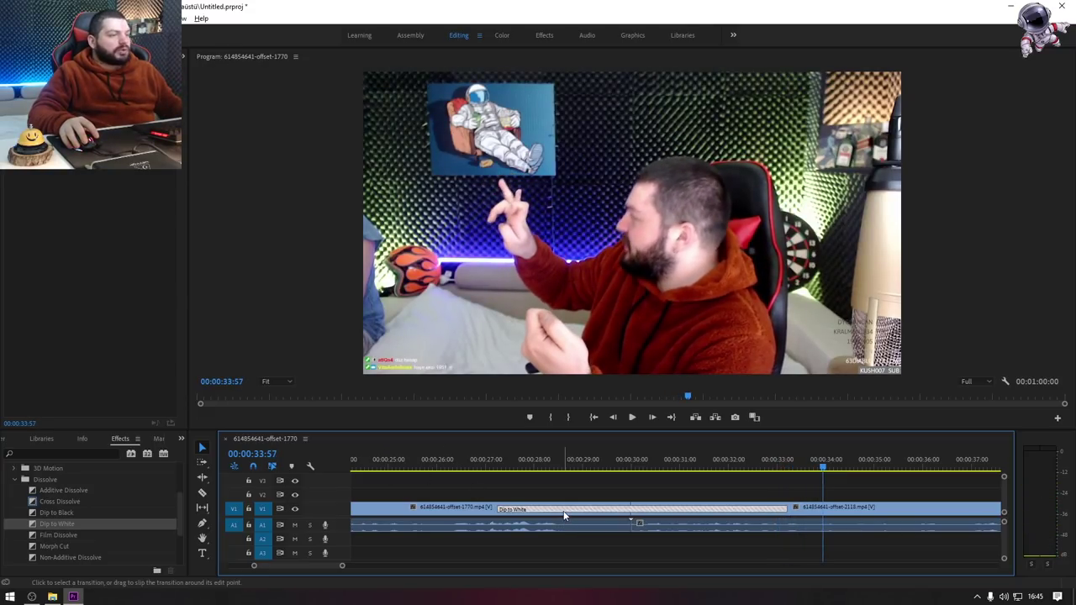
# Step: Delete Dip to White and apply Film Dissolve to the V1 cut, dismissing the warning
pyautogui.press('Delete')
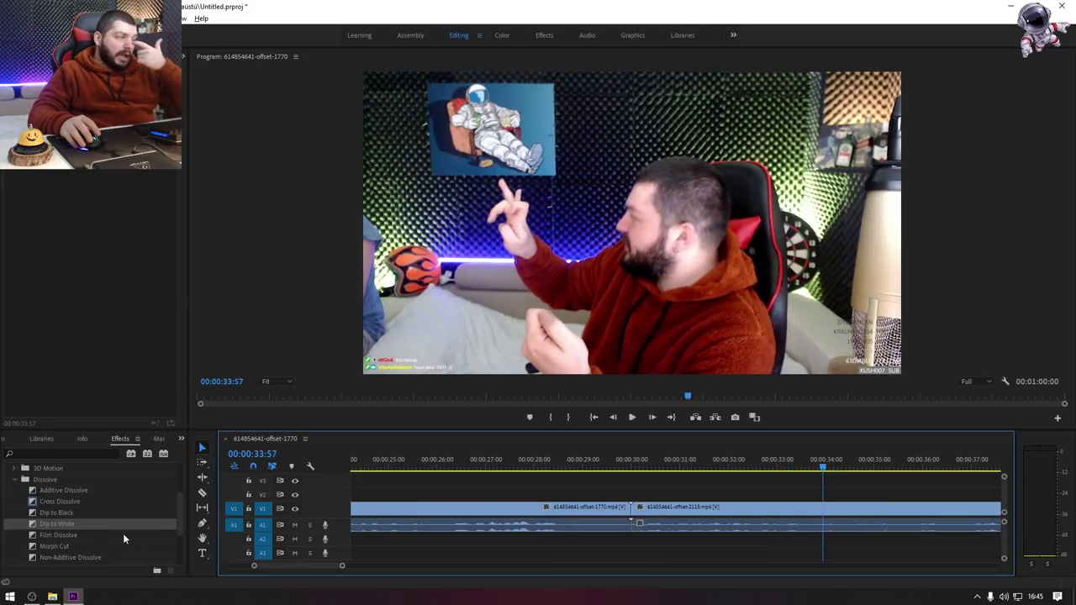
pyautogui.scroll(-2, 117, 536)
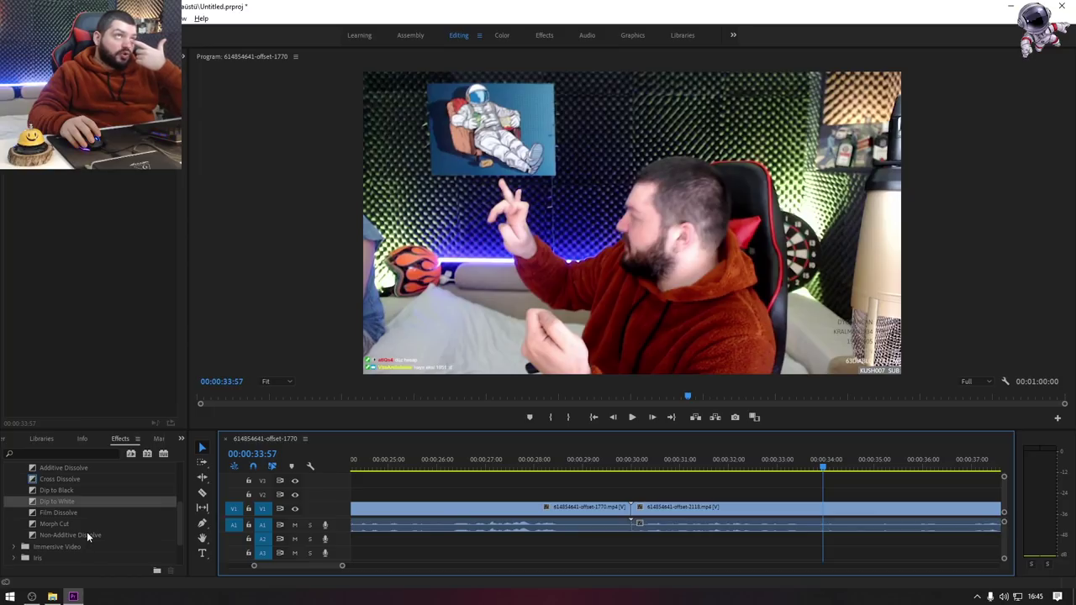
pyautogui.click(60, 513)
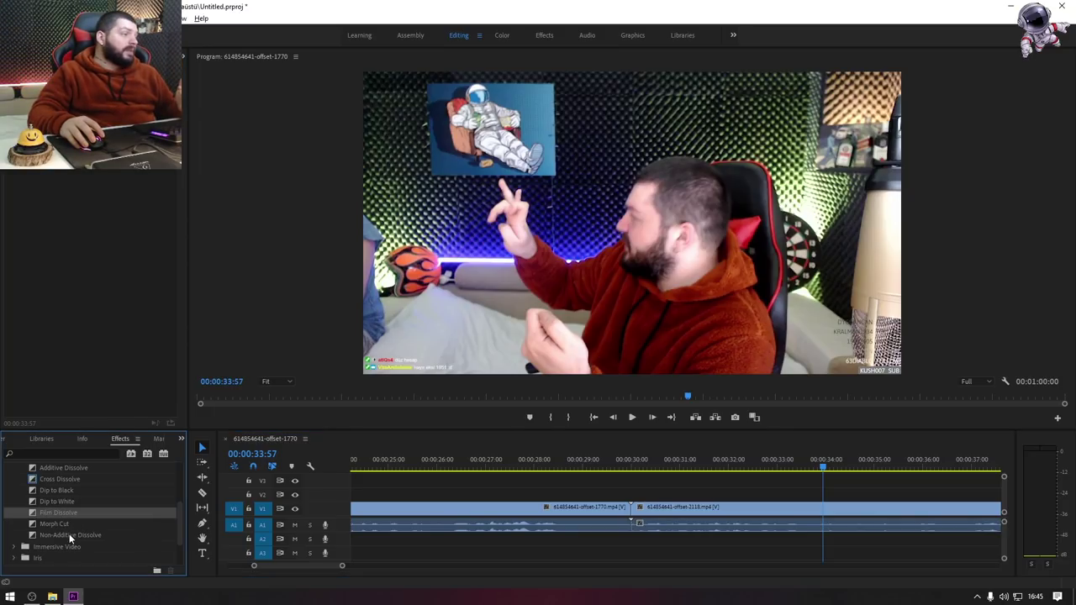
pyautogui.moveTo(63, 515); pyautogui.dragTo(473, 448)
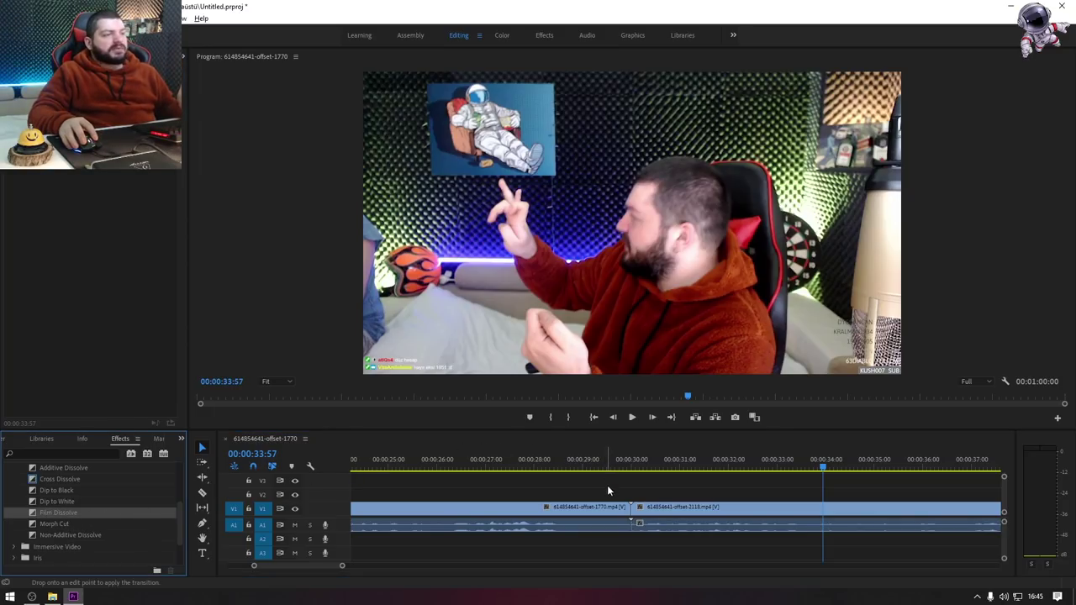
pyautogui.moveTo(633, 518); pyautogui.dragTo(631, 520)
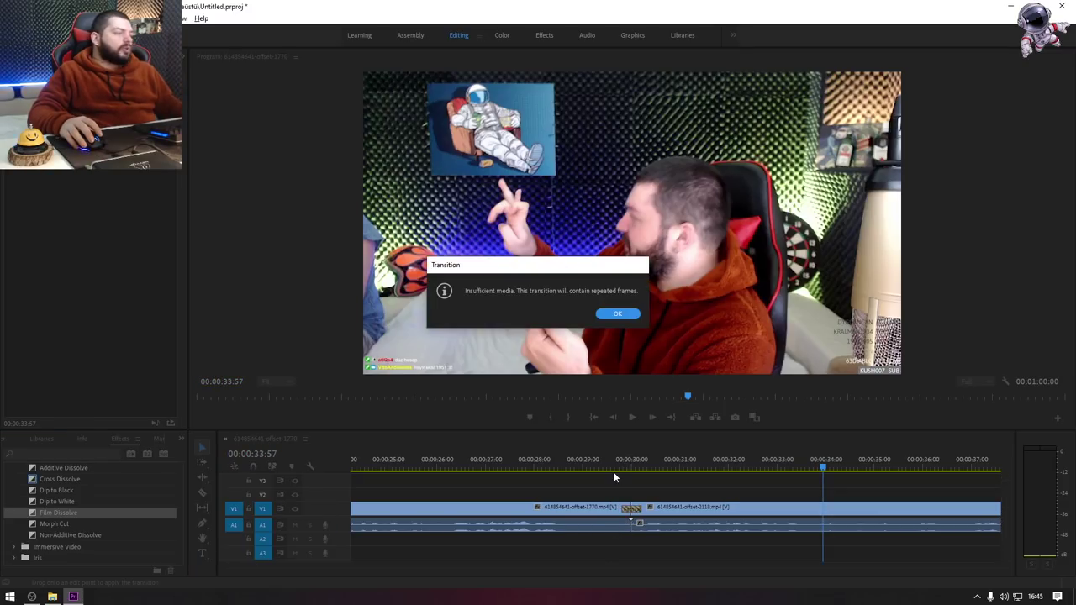
pyautogui.press('Return')
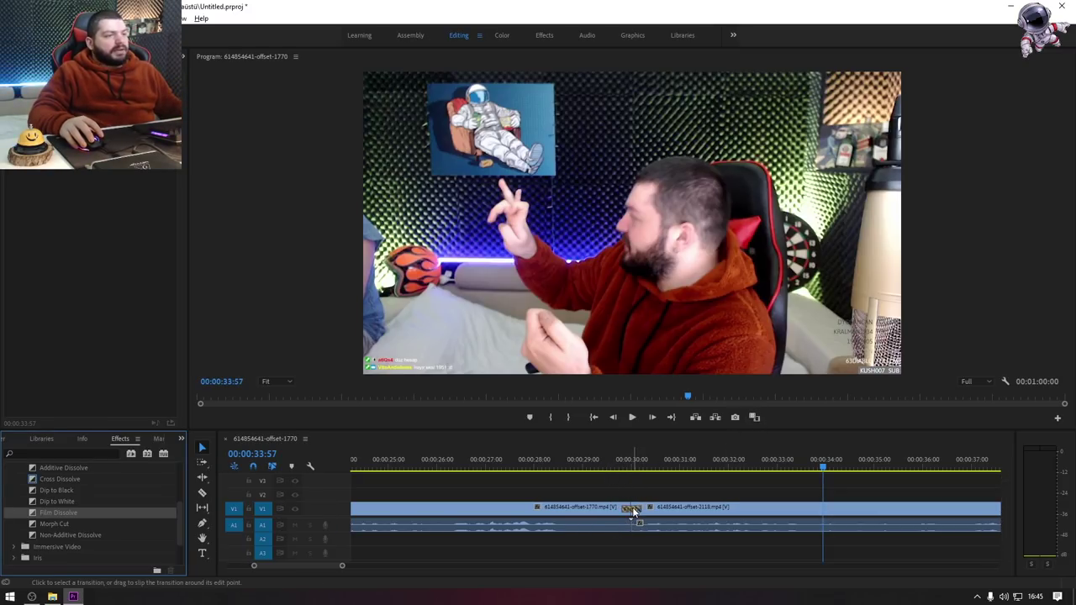
pyautogui.click(634, 511)
# Step: Lengthen the Film Dissolve on both sides and play it from 00:00:27:12
pyautogui.moveTo(660, 507); pyautogui.dragTo(678, 508)
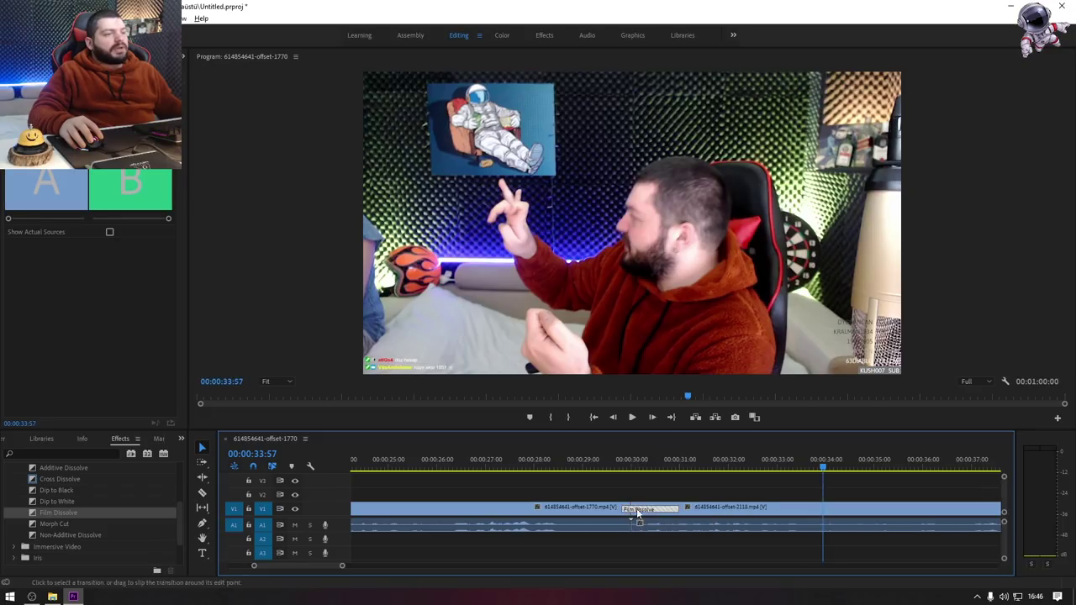
pyautogui.moveTo(598, 509); pyautogui.dragTo(580, 509)
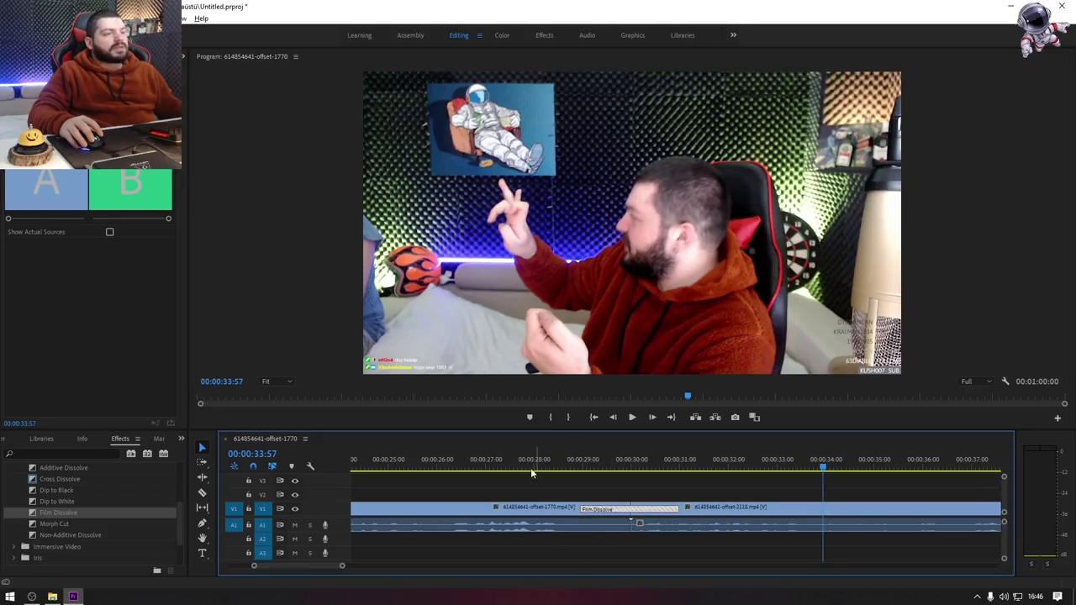
pyautogui.click(495, 462)
pyautogui.press('space')
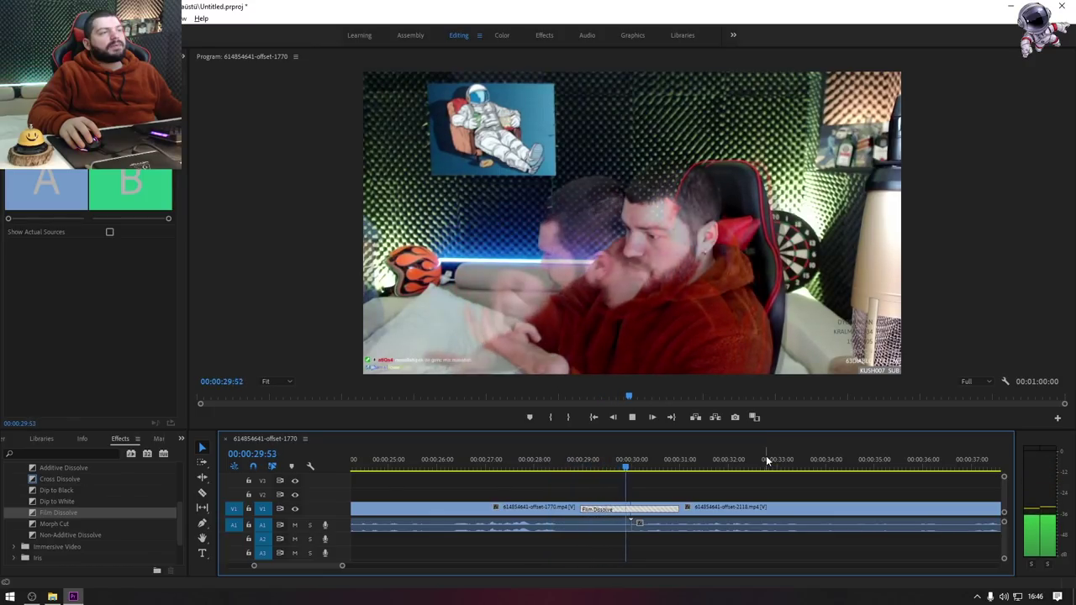
pyautogui.press('space')
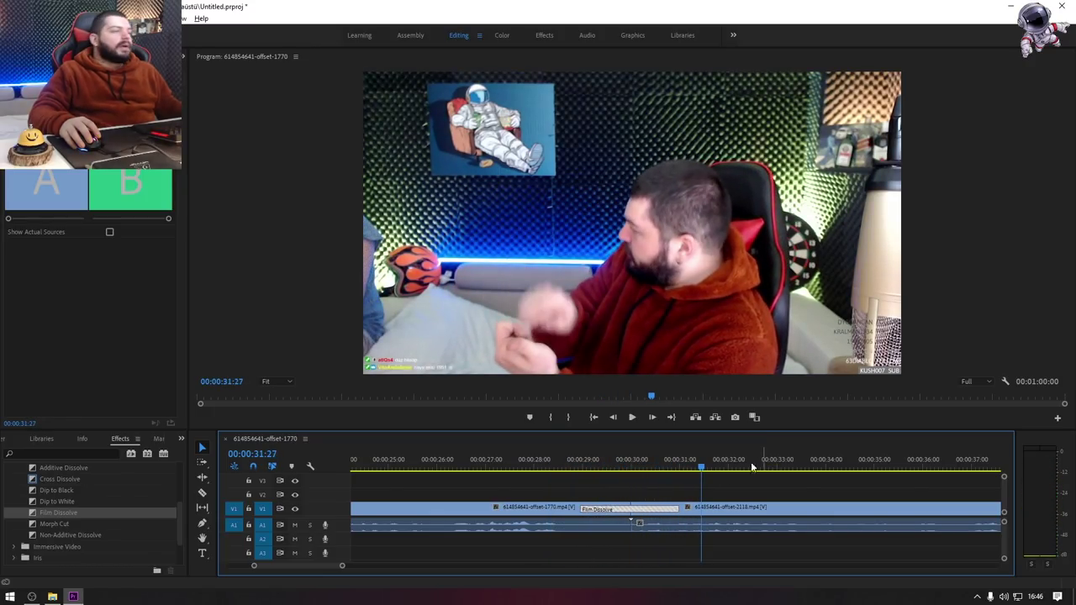
# Step: Scrub through the dissolve frame by frame from about 00:00:28:45, then jump to the end
pyautogui.scroll(3, 131, 471)
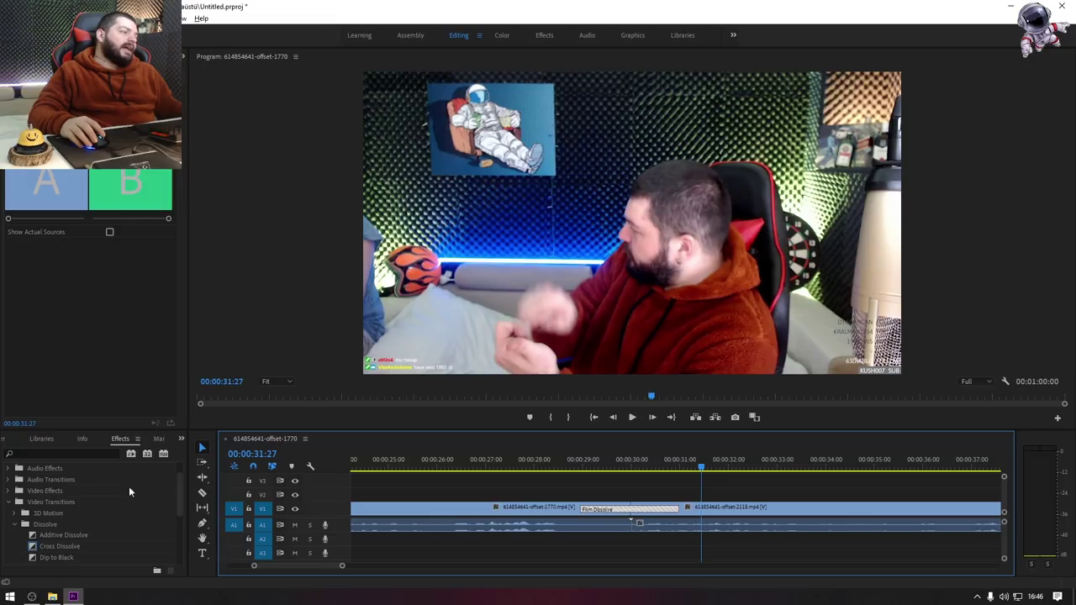
pyautogui.scroll(-2, 91, 547)
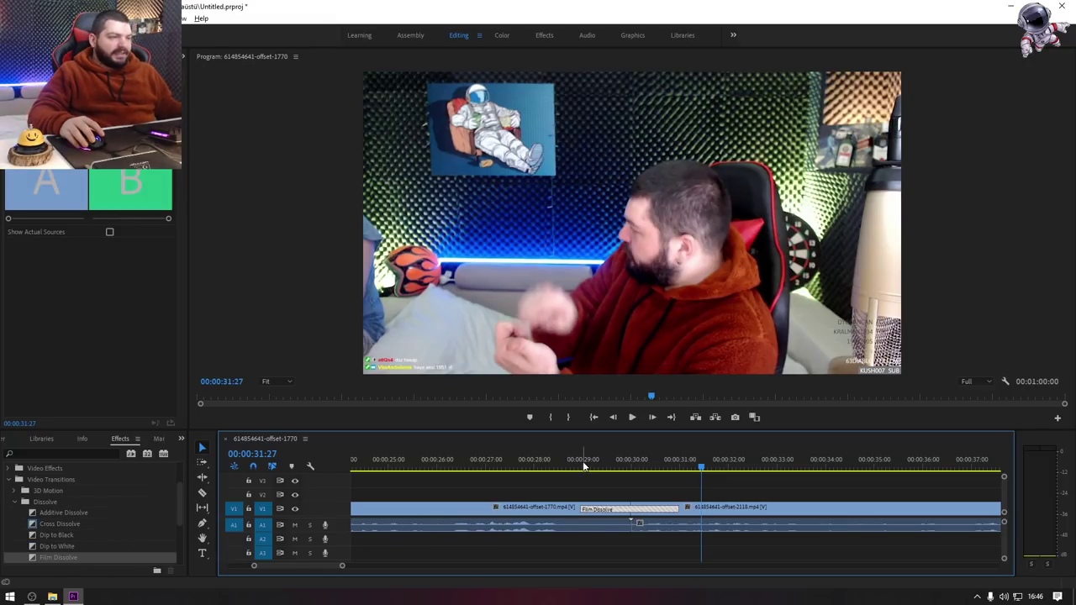
pyautogui.click(571, 467)
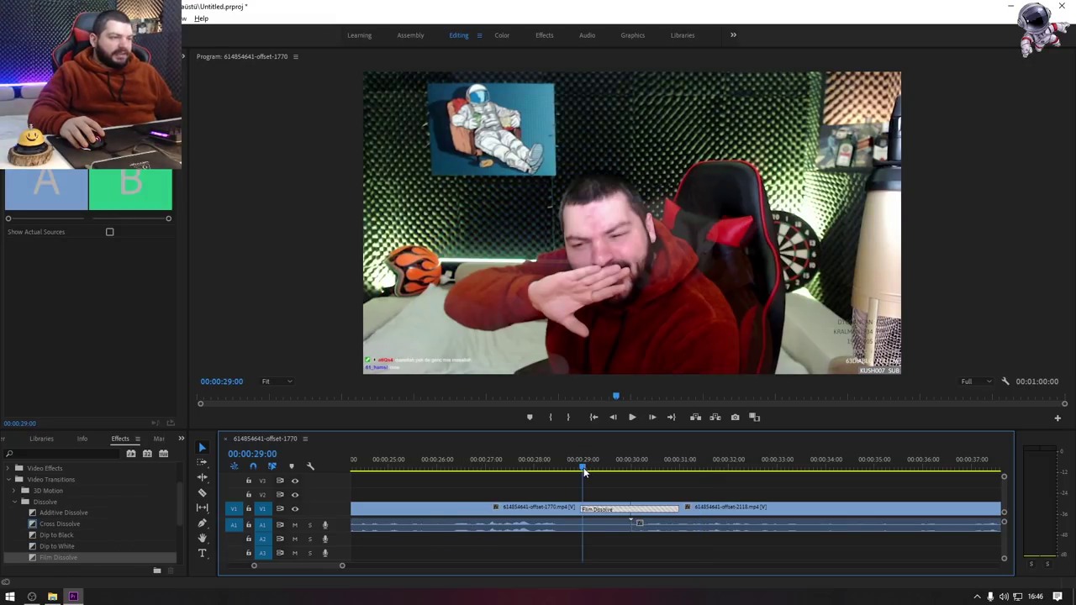
pyautogui.moveTo(570, 467)
pyautogui.mouseDown()
pyautogui.moveTo(513, 467)
pyautogui.moveTo(627, 498)
pyautogui.mouseUp()
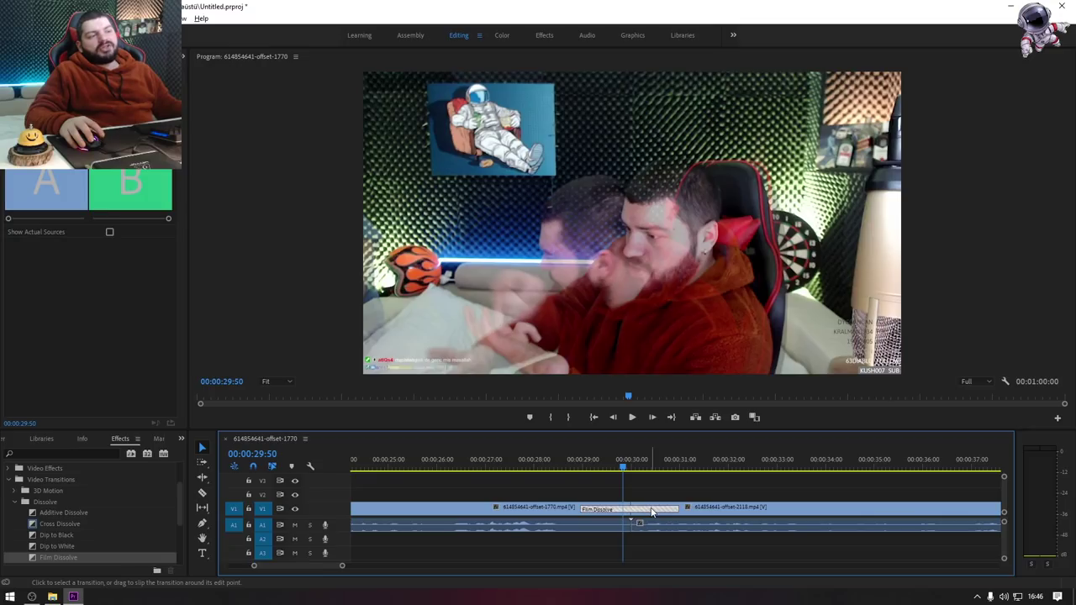
pyautogui.press('End')
pyautogui.scroll(-5, 470, 505)
pyautogui.scroll(3, 482, 536)
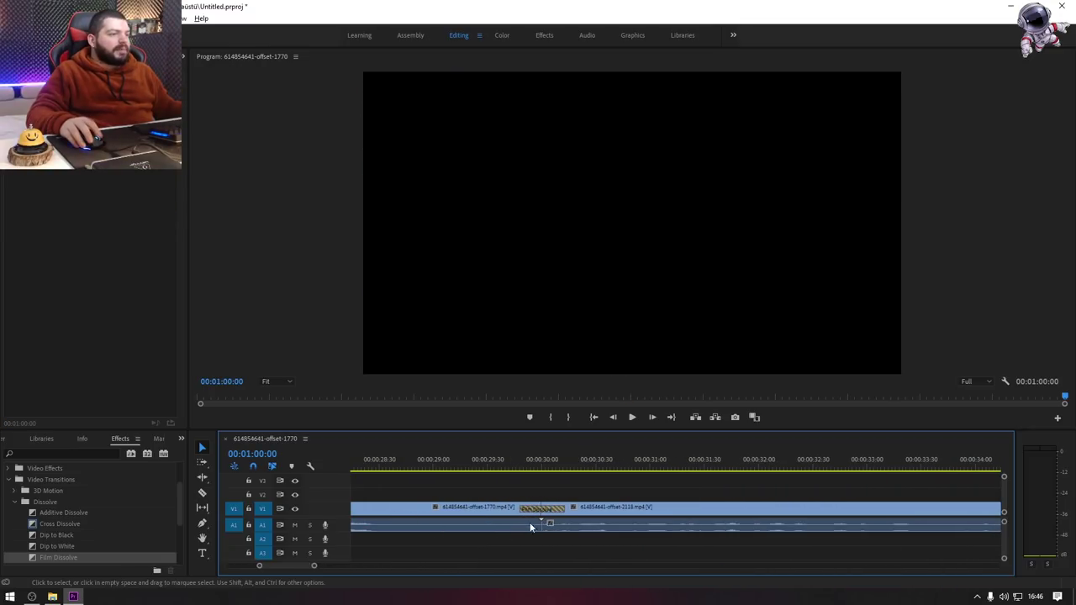
# Step: Replace the Film Dissolve with Cube Spin from 3D Motion and render it
pyautogui.scroll(2, 529, 522)
pyautogui.press('Delete')
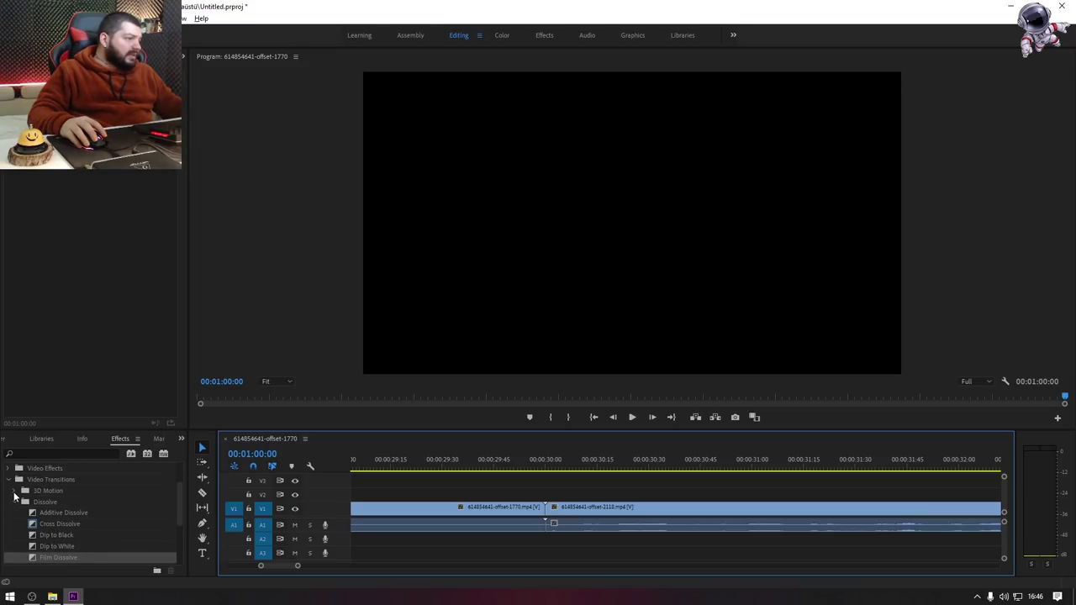
pyautogui.click(14, 491)
pyautogui.moveTo(71, 502); pyautogui.dragTo(546, 507)
pyautogui.click(609, 317)
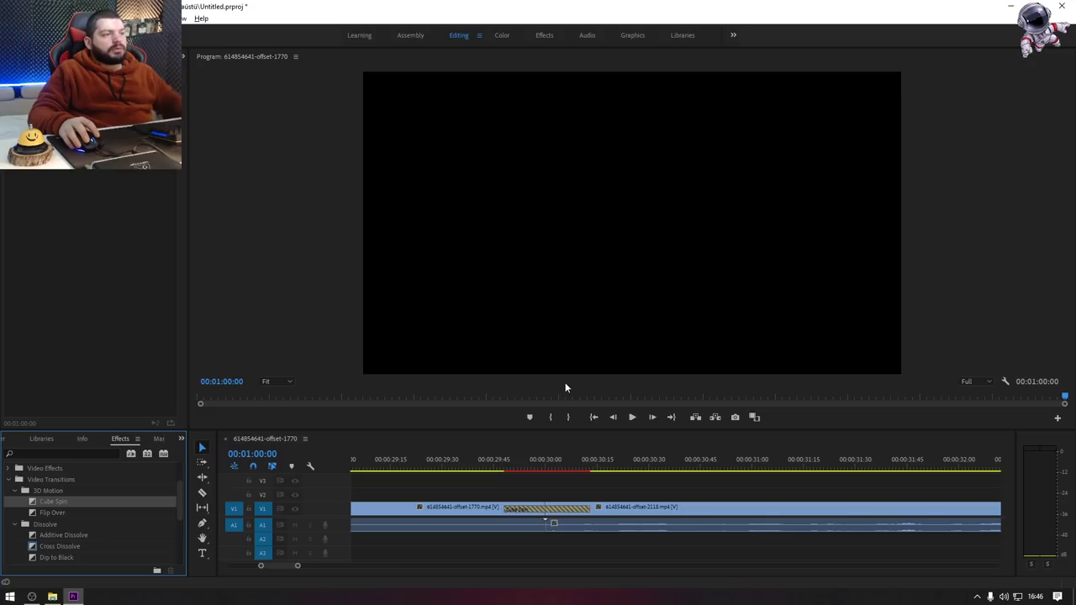
pyautogui.press('Return')
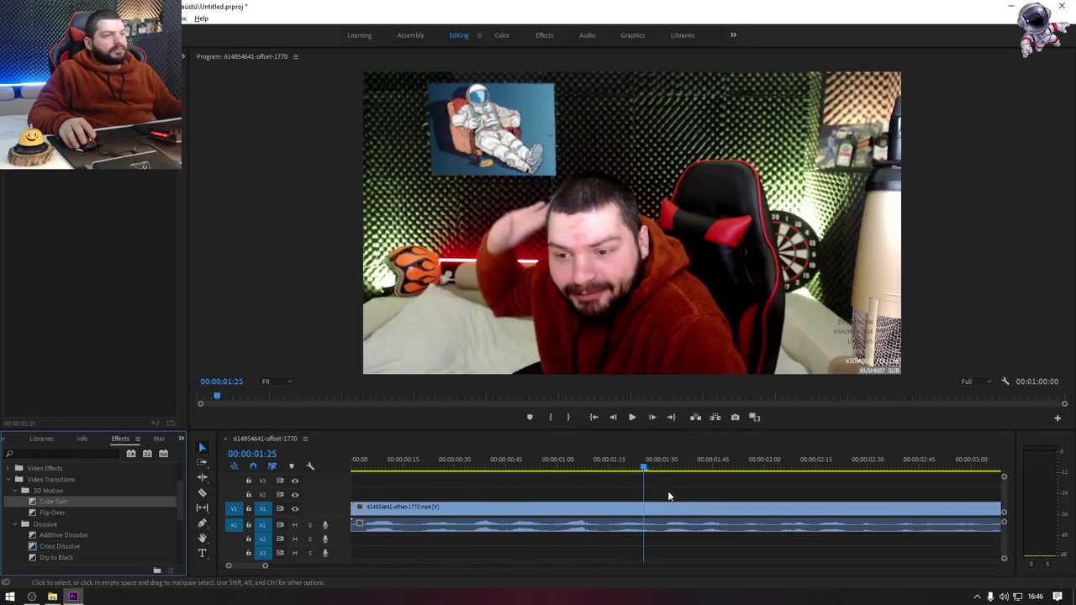
# Step: Play the Cube Spin around the 30-second mark
pyautogui.scroll(-5, 818, 516)
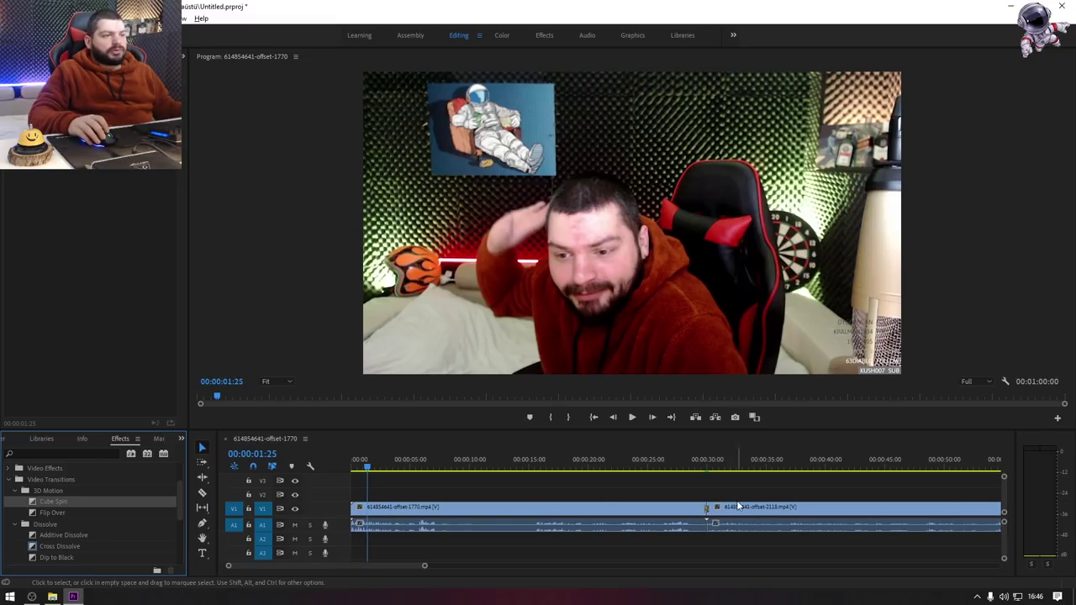
pyautogui.scroll(4, 737, 505)
pyautogui.click(664, 462)
pyautogui.press('space')
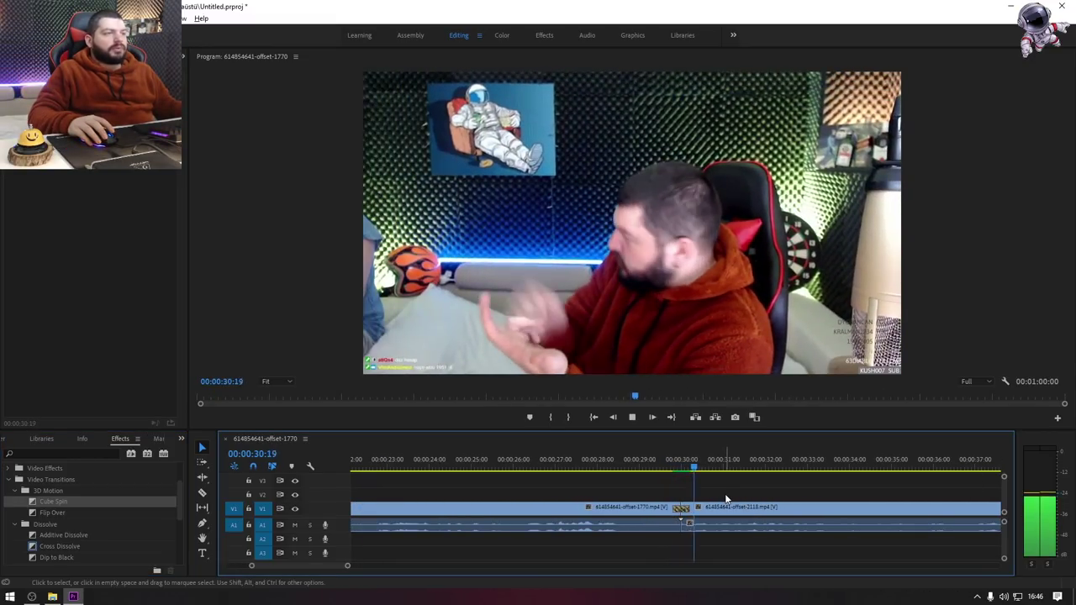
pyautogui.press('space')
# Step: Lengthen the Cube Spin on both sides and preview it
pyautogui.click(682, 509)
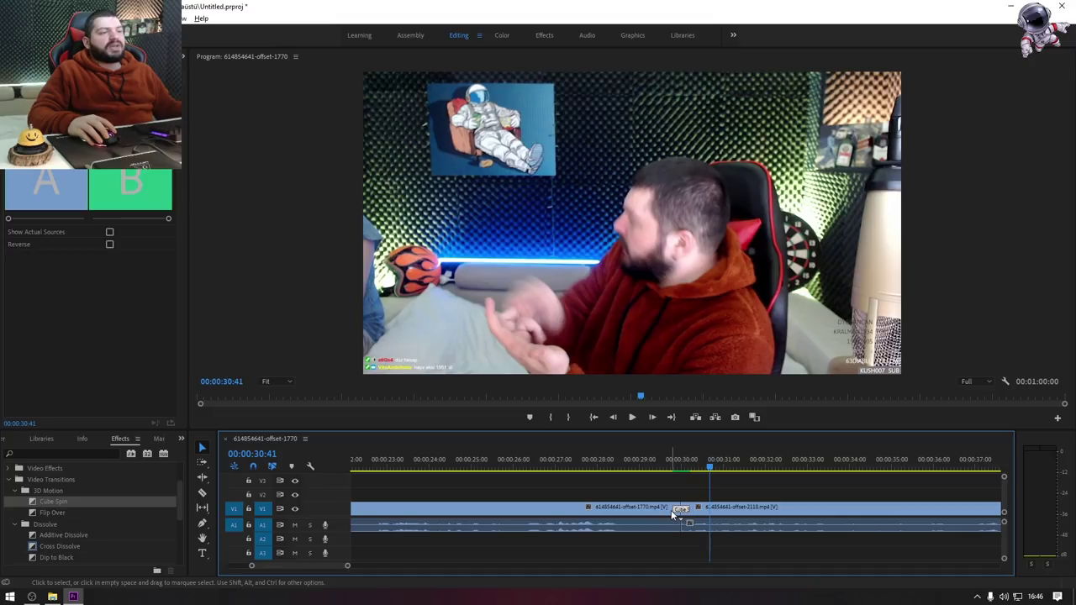
pyautogui.moveTo(671, 509); pyautogui.dragTo(582, 509)
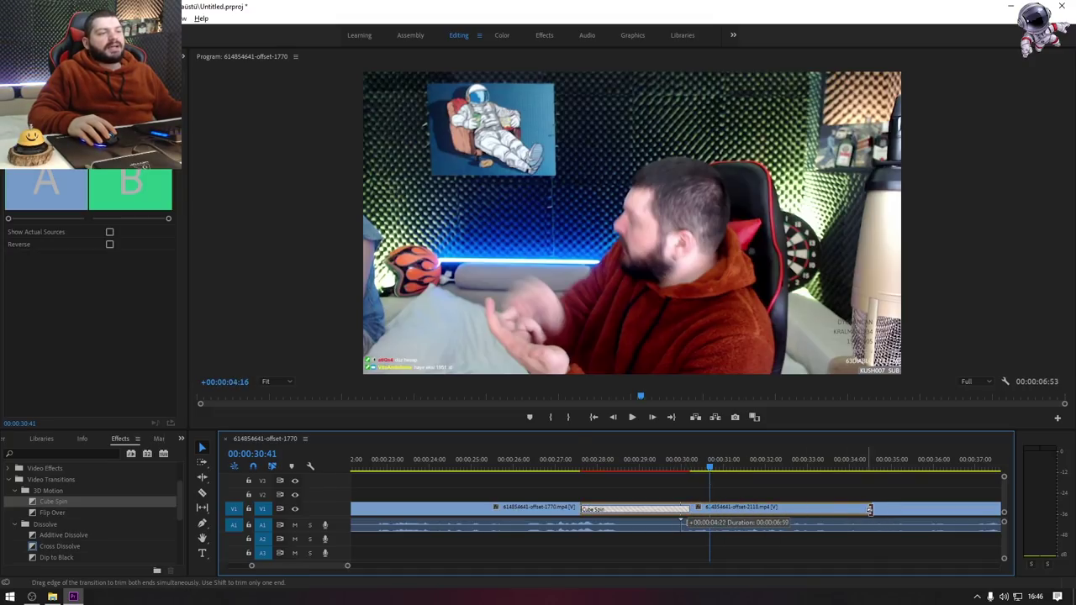
pyautogui.moveTo(686, 510); pyautogui.dragTo(879, 509)
pyautogui.click(541, 467)
pyautogui.press('space')
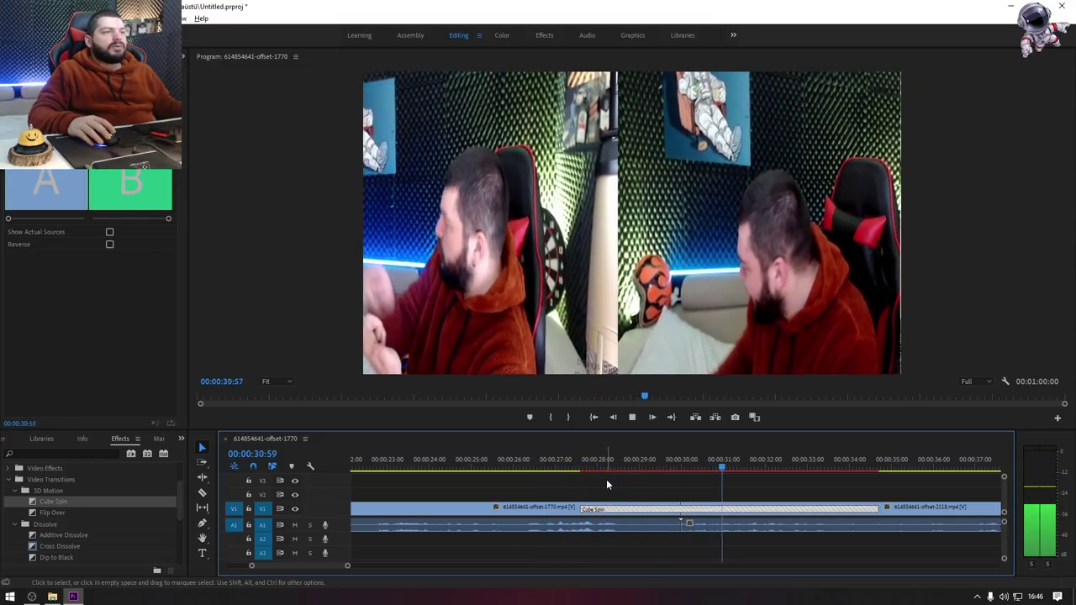
pyautogui.press('space')
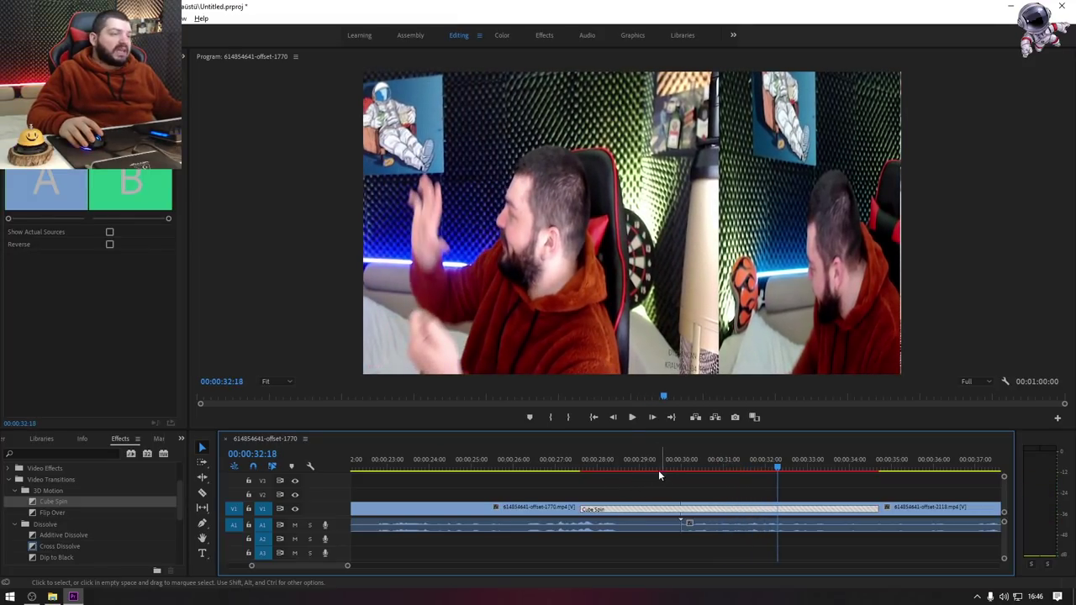
# Step: Replace the Cube Spin with Flip Over at the cut and render the sequence
pyautogui.press('Delete')
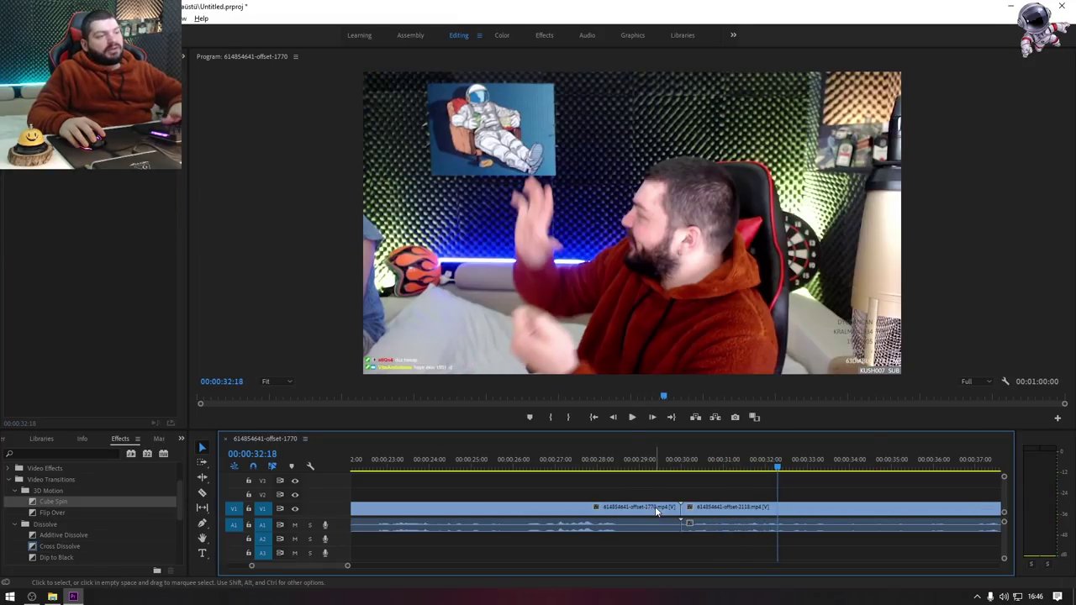
pyautogui.click(47, 513)
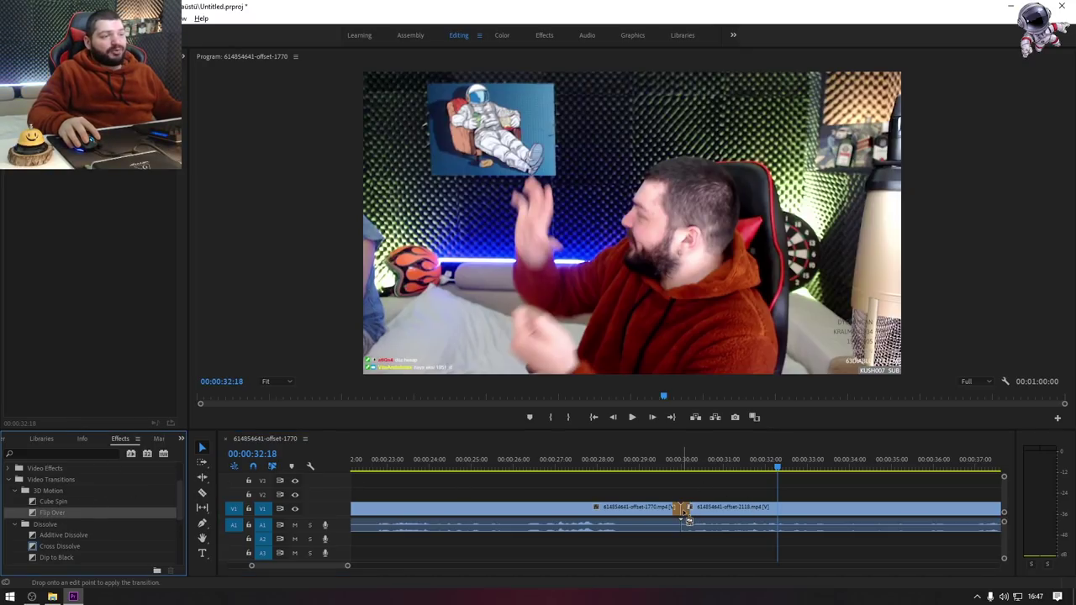
pyautogui.moveTo(684, 510); pyautogui.dragTo(682, 509)
pyautogui.click(616, 314)
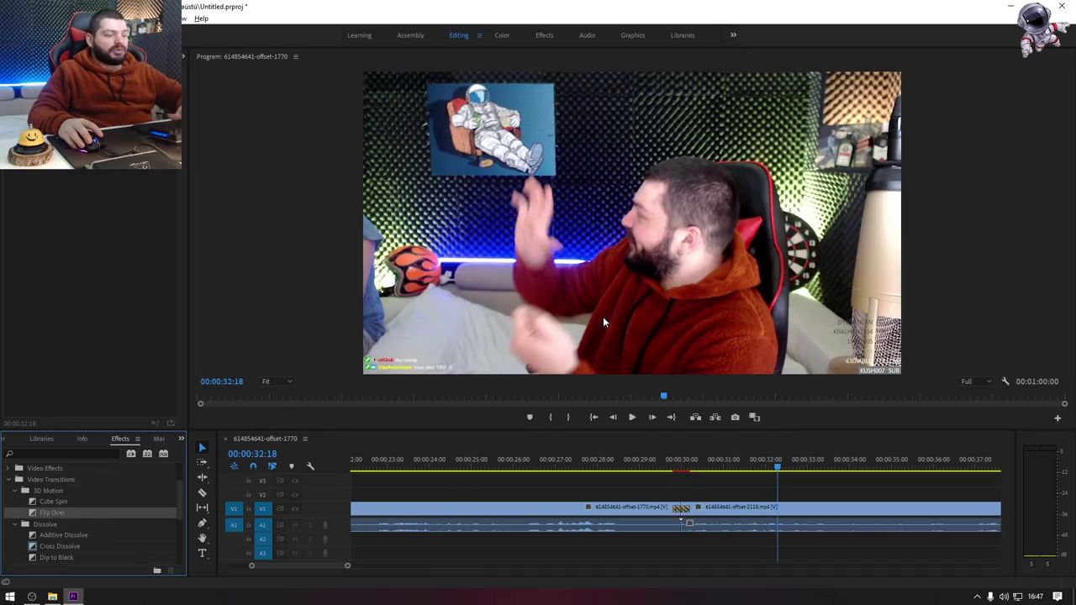
pyautogui.press('Return')
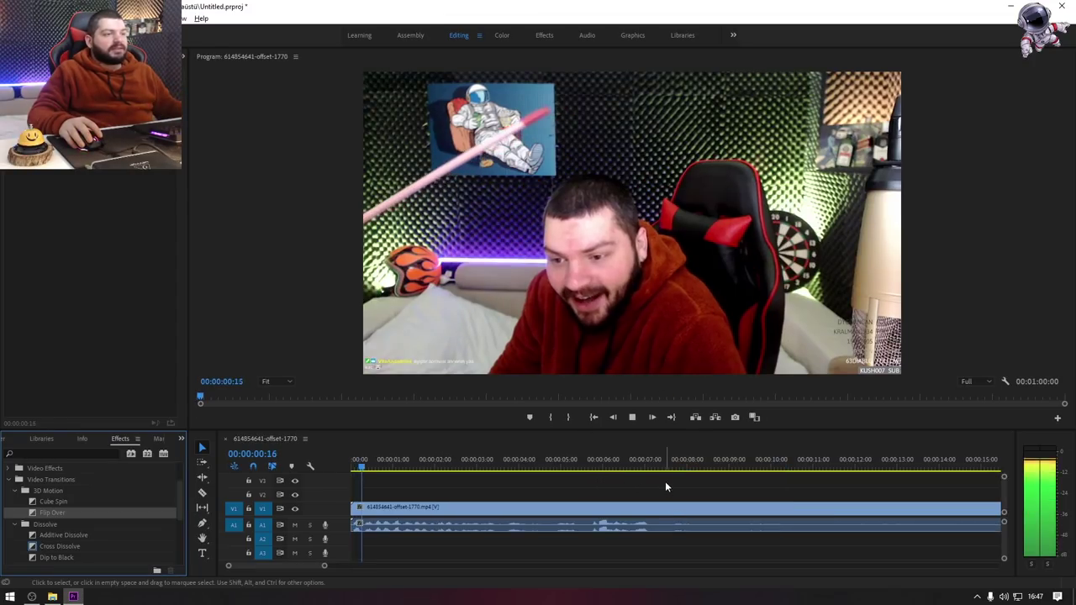
# Step: Fit the whole sequence in the timeline and play back across the cut
pyautogui.press('space')
pyautogui.press('\\')
pyautogui.press('-')
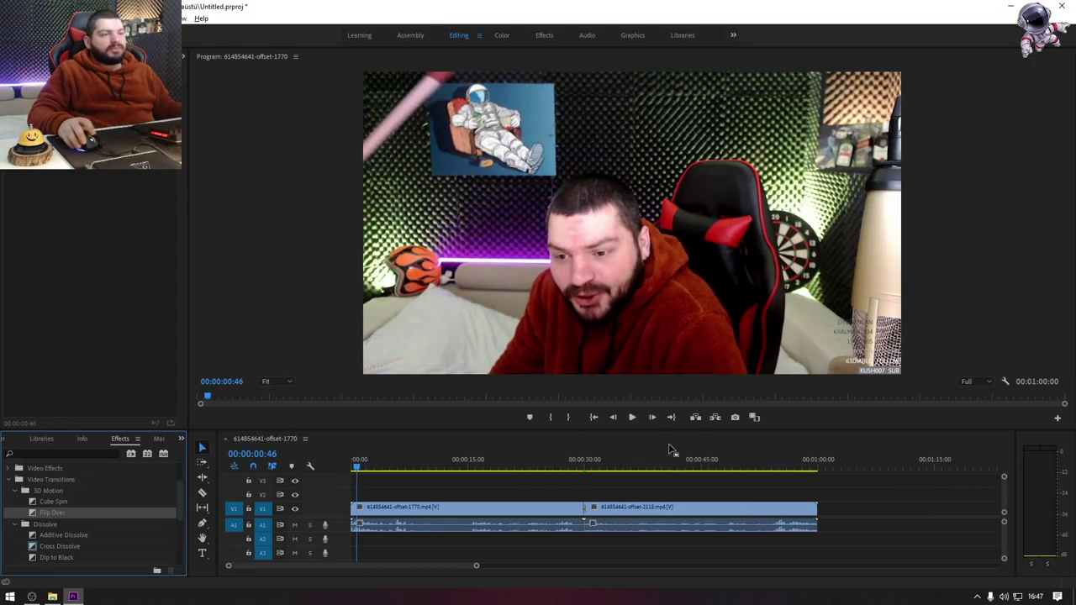
pyautogui.click(580, 461)
pyautogui.press('space')
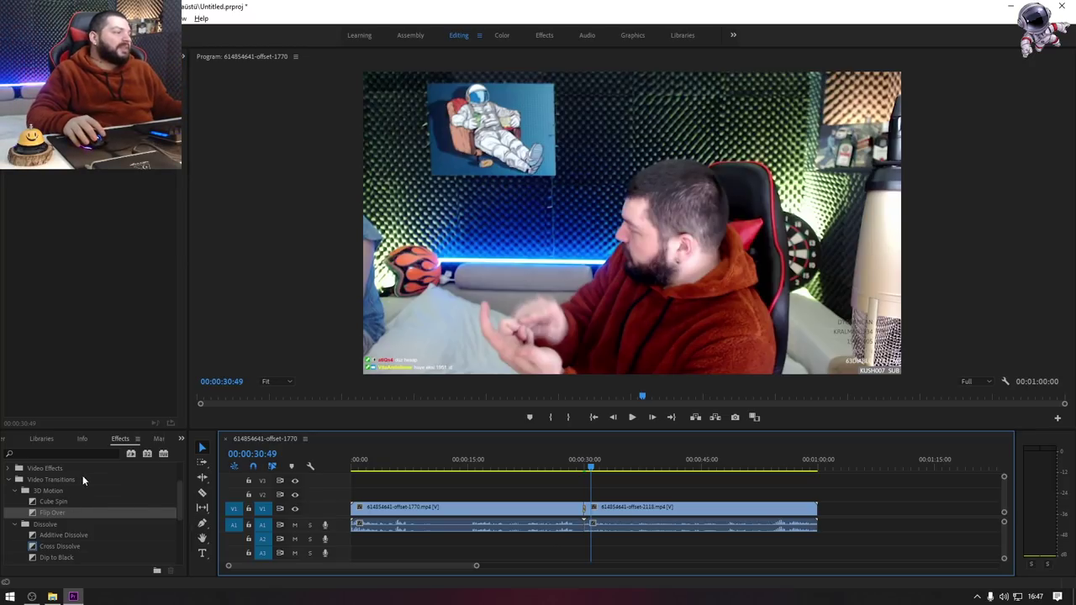
# Step: Drop Page Peel on the cut near 30 seconds, render it, and zoom out to both clips
pyautogui.click(20, 490)
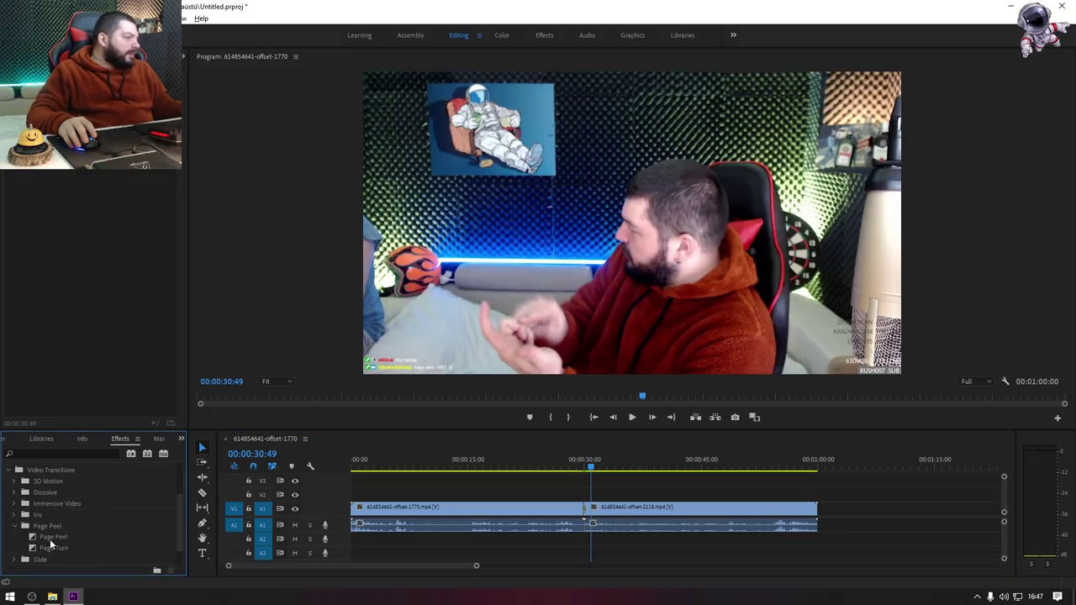
pyautogui.moveTo(51, 540); pyautogui.dragTo(590, 511)
pyautogui.press('=')
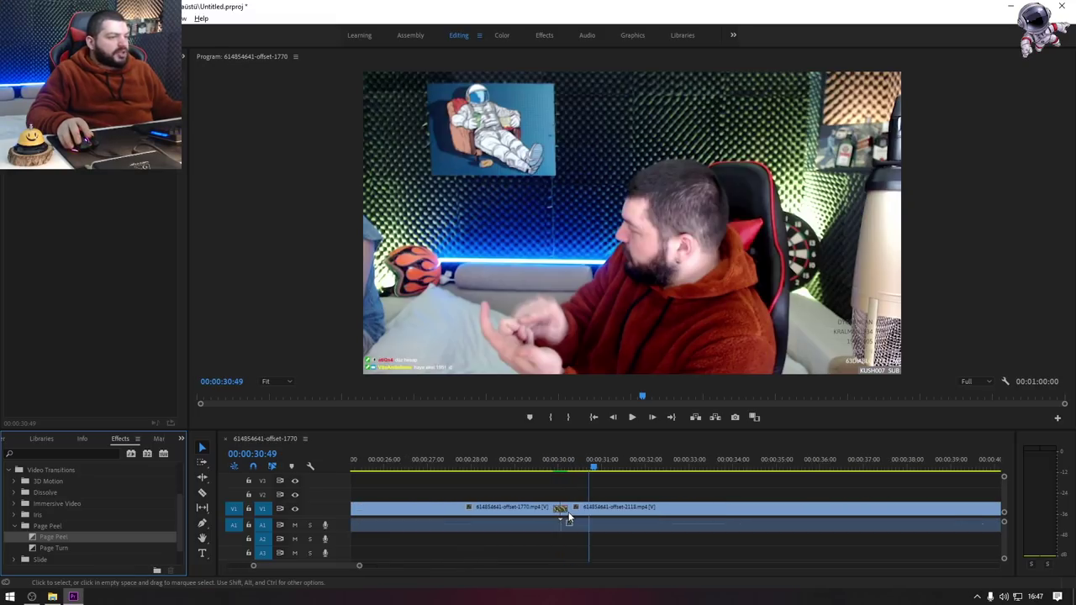
pyautogui.click(559, 508)
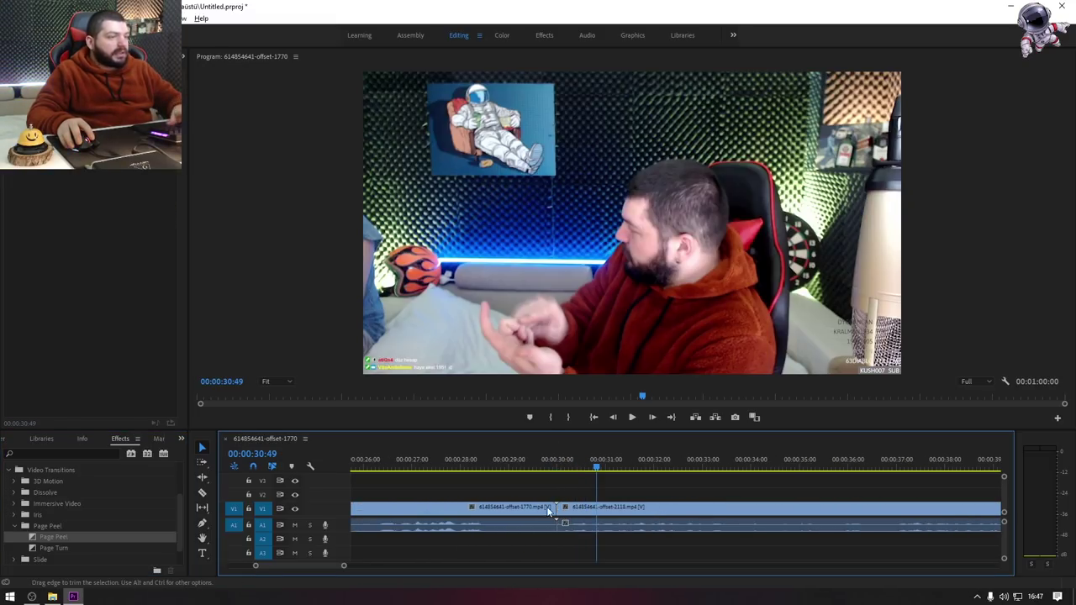
pyautogui.moveTo(67, 535); pyautogui.dragTo(218, 537)
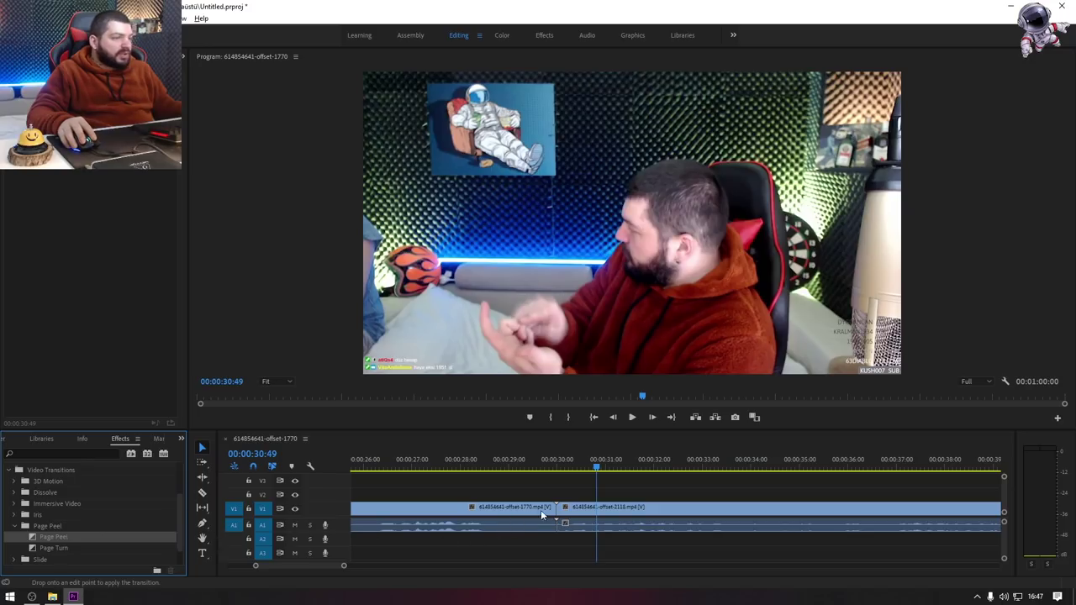
pyautogui.moveTo(540, 509); pyautogui.dragTo(546, 509)
pyautogui.press('Return')
pyautogui.press('Return')
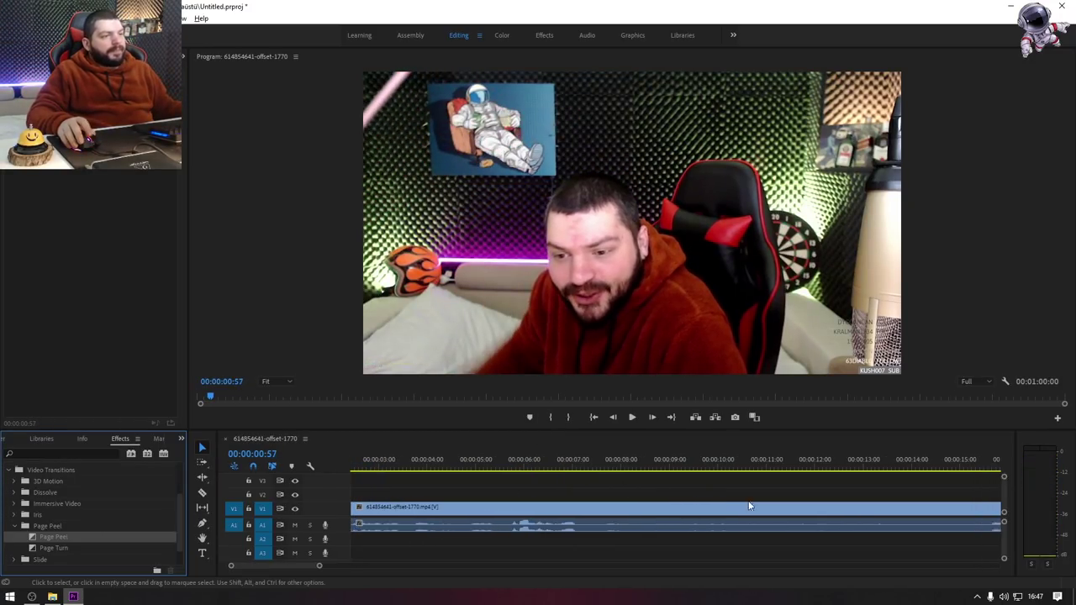
pyautogui.press('\\')
pyautogui.moveTo(744, 467)
pyautogui.mouseDown()
pyautogui.moveTo(755, 481)
pyautogui.moveTo(755, 471)
pyautogui.mouseUp()
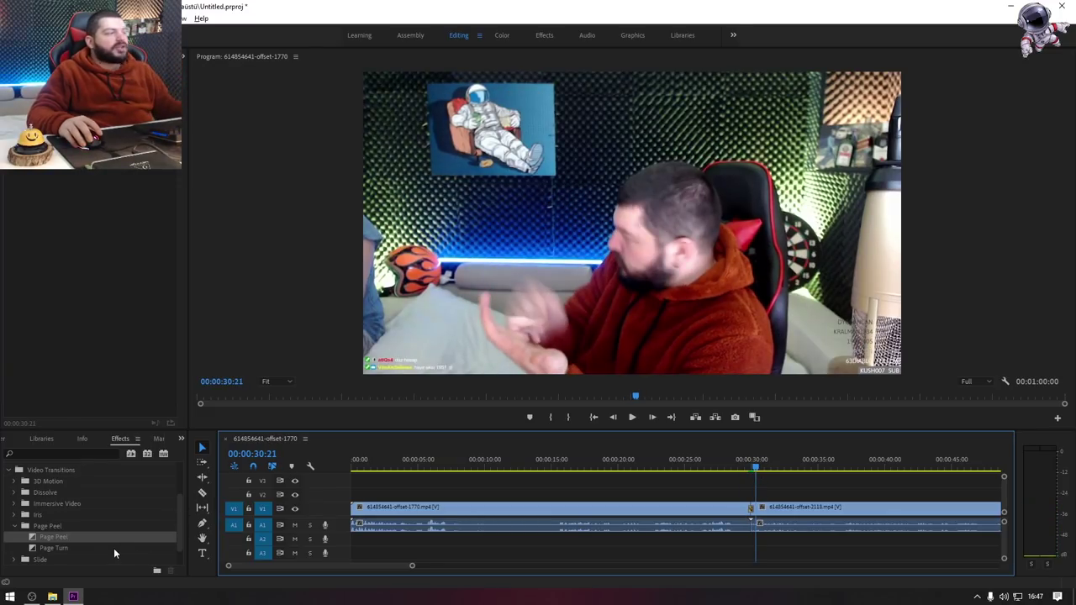
# Step: Replace Page Peel with the Wipe > Pinwheel transition on the cut between the webcam clips
pyautogui.scroll(-1, 38, 531)
pyautogui.click(15, 502)
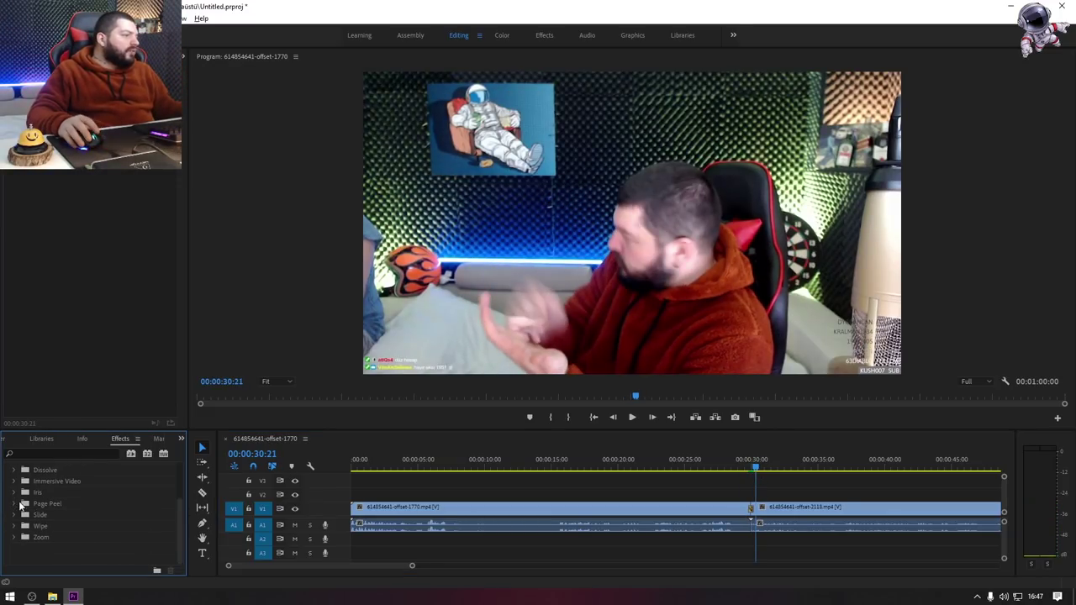
pyautogui.scroll(-3, 60, 543)
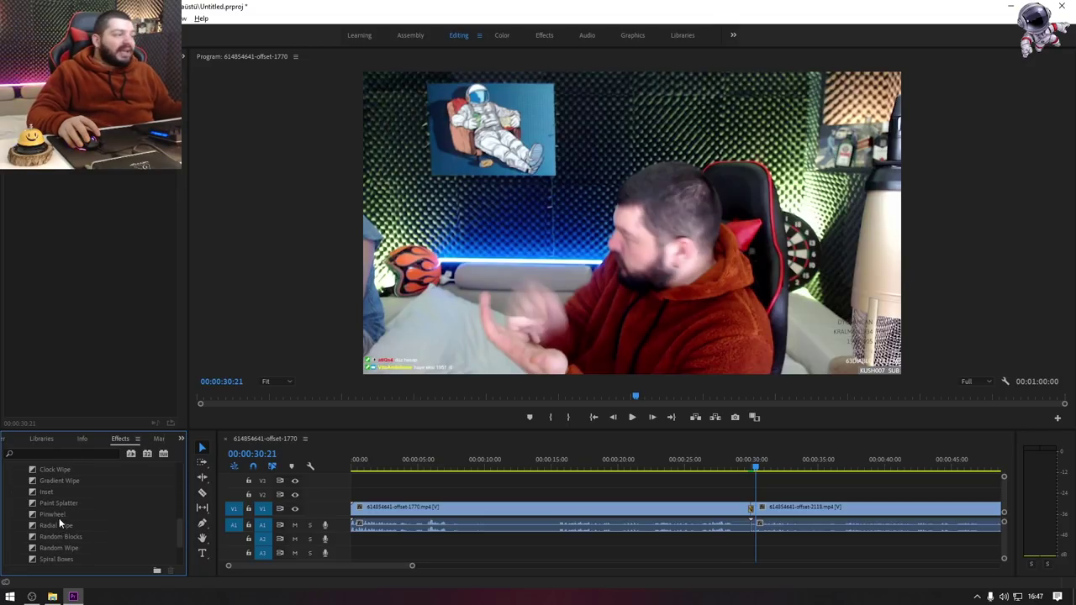
pyautogui.moveTo(59, 514); pyautogui.dragTo(750, 511)
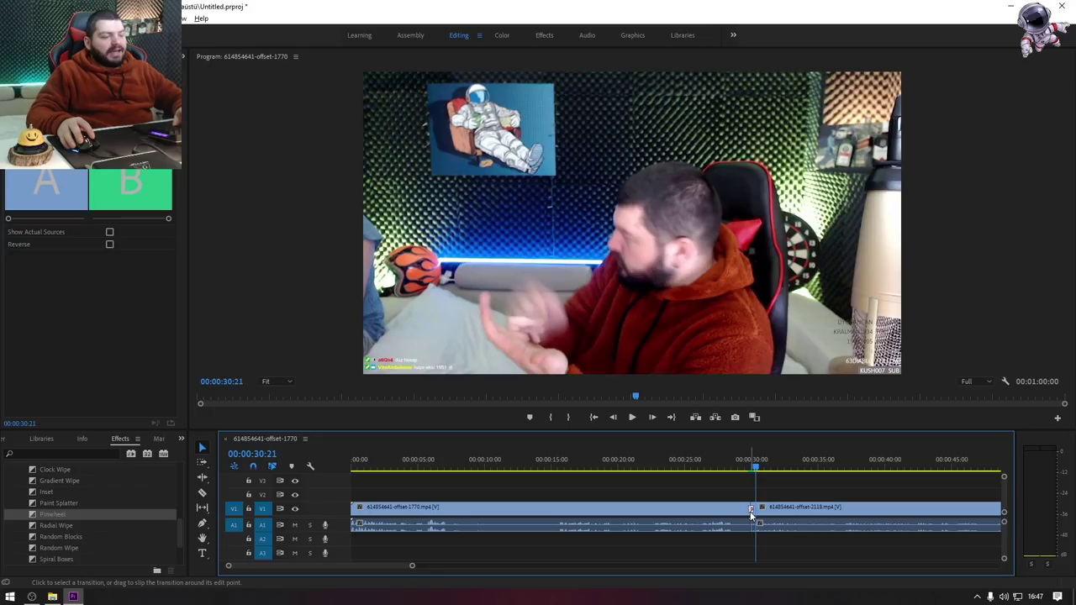
pyautogui.hotkey('ctrl', 'z')
pyautogui.moveTo(71, 514); pyautogui.dragTo(750, 509)
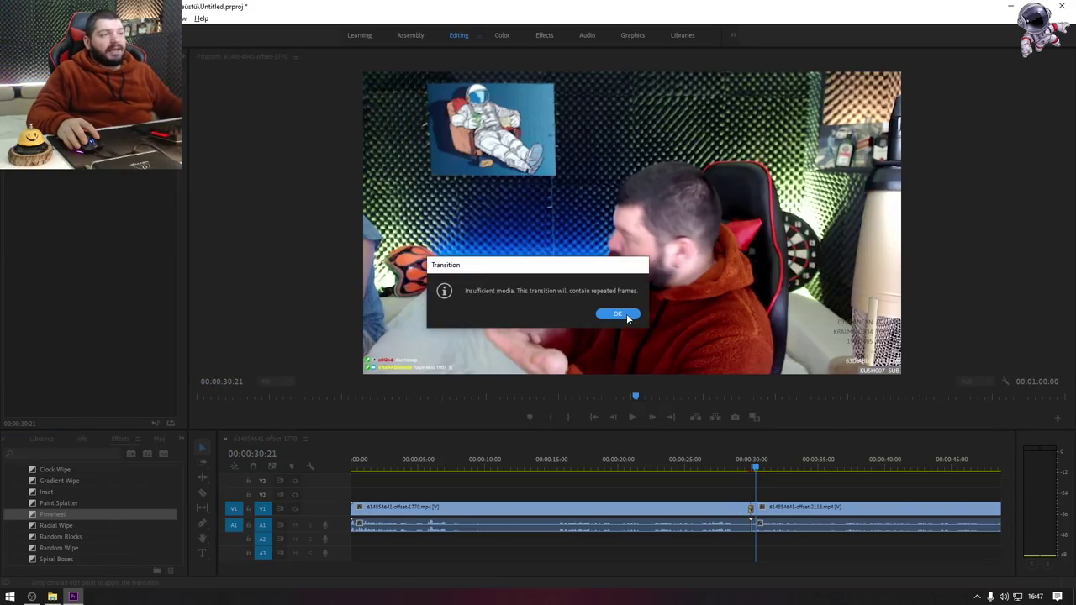
pyautogui.click(626, 314)
# Step: Play the sequence back across the Pinwheel transition at 30 seconds
pyautogui.press('Return')
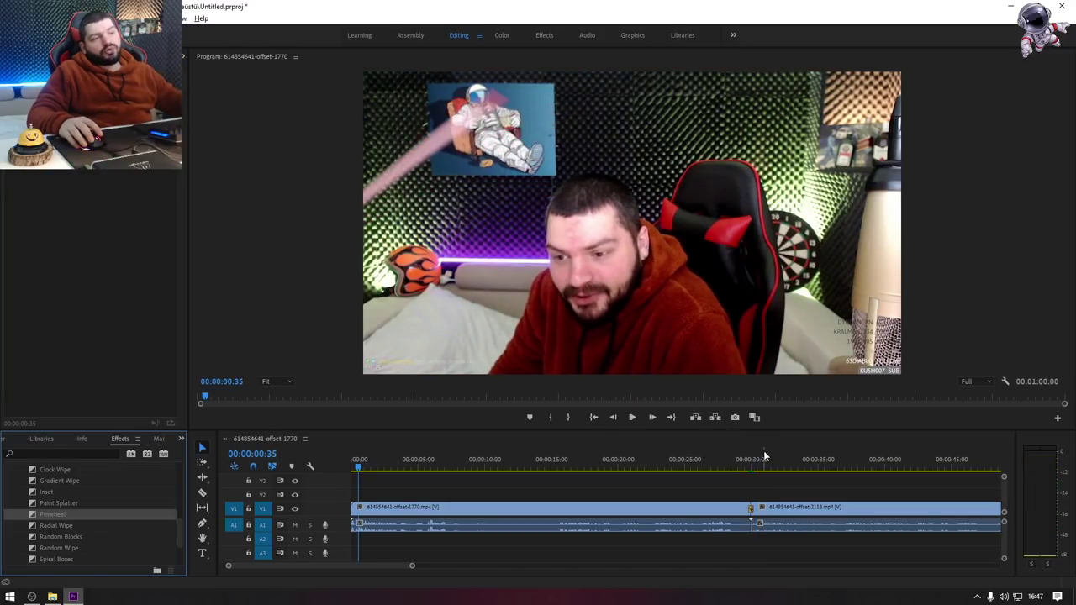
pyautogui.click(750, 468)
pyautogui.press('space')
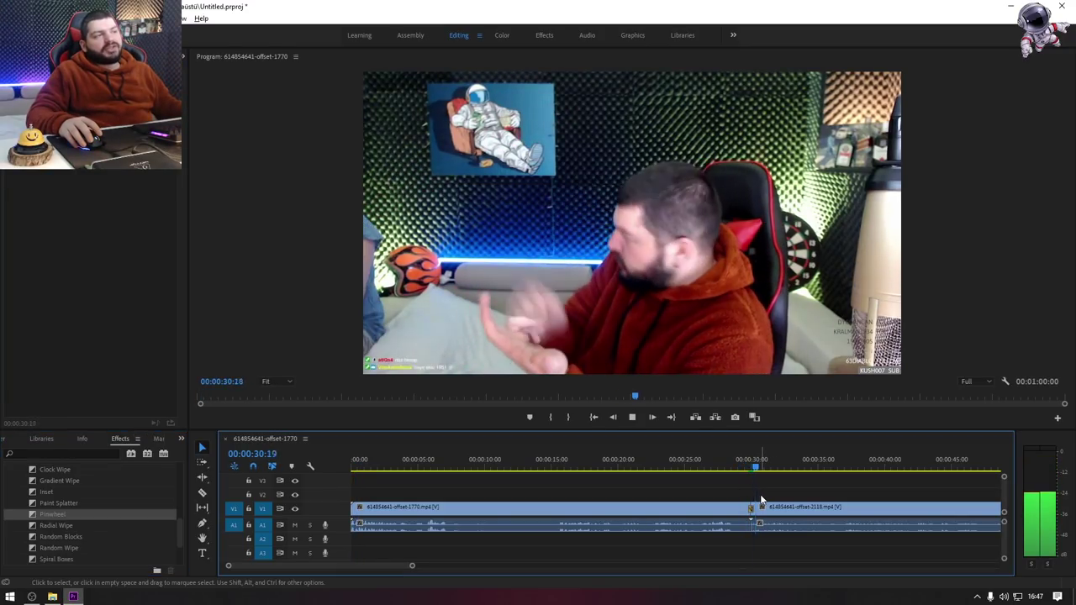
pyautogui.press('space')
pyautogui.press('space')
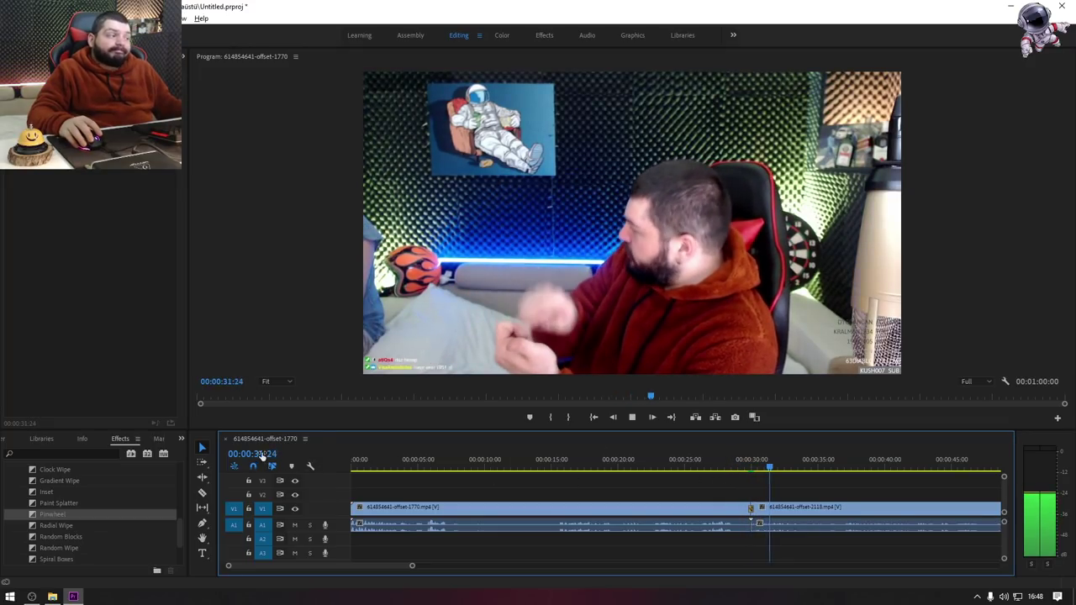
pyautogui.press('space')
pyautogui.moveTo(714, 514); pyautogui.dragTo(710, 514)
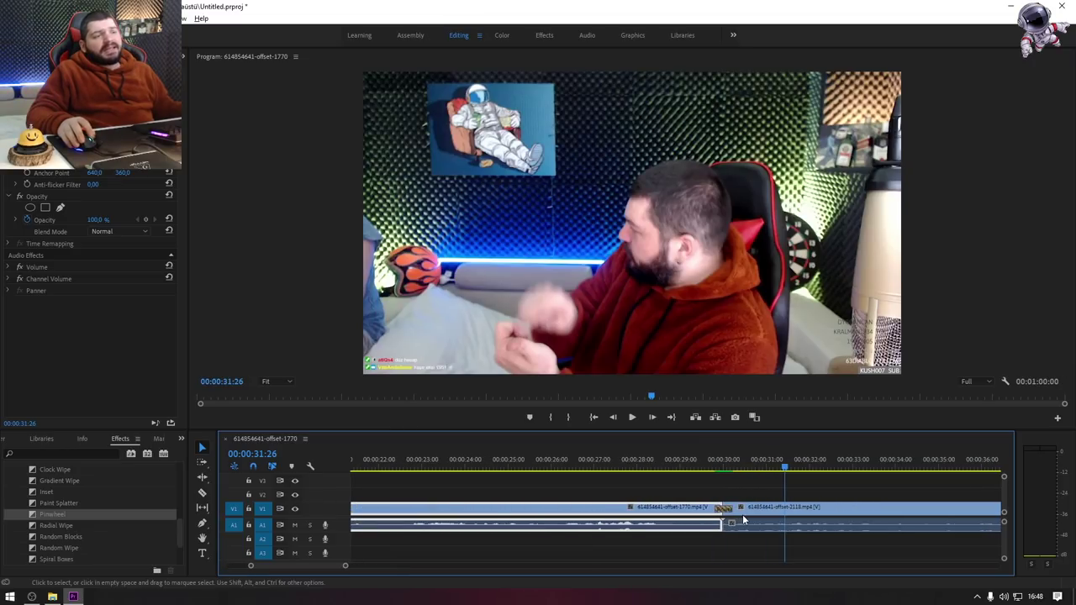
# Step: Delete the Pinwheel transition so the clips meet at a plain cut near 30 seconds
pyautogui.keyDown('alt'); pyautogui.scroll(5, 726, 511); pyautogui.keyUp('alt')
pyautogui.click(726, 511)
pyautogui.press('Delete')
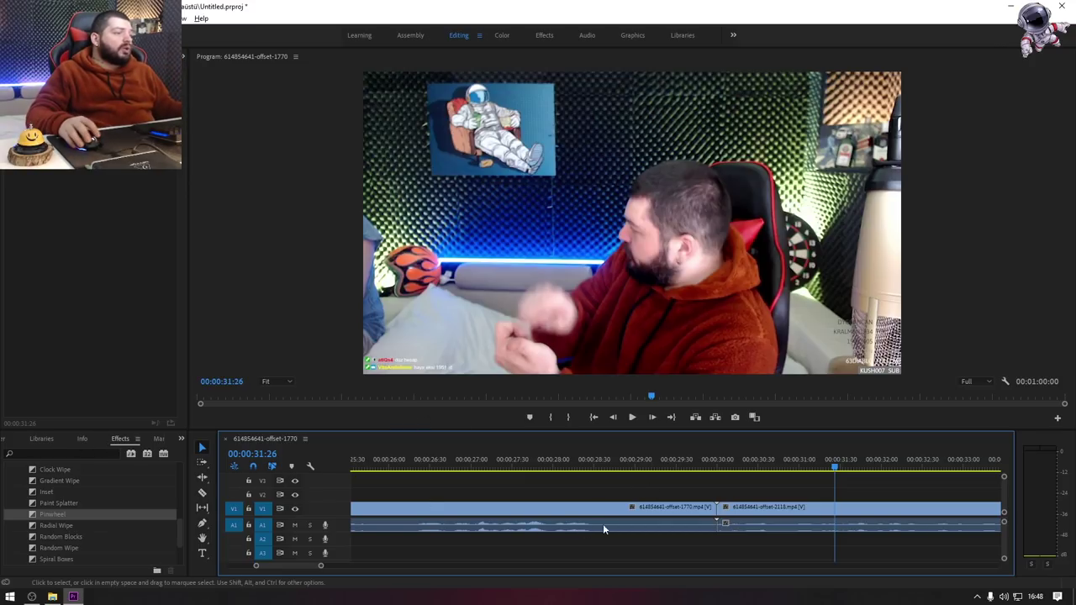
pyautogui.click(782, 509)
pyautogui.click(587, 485)
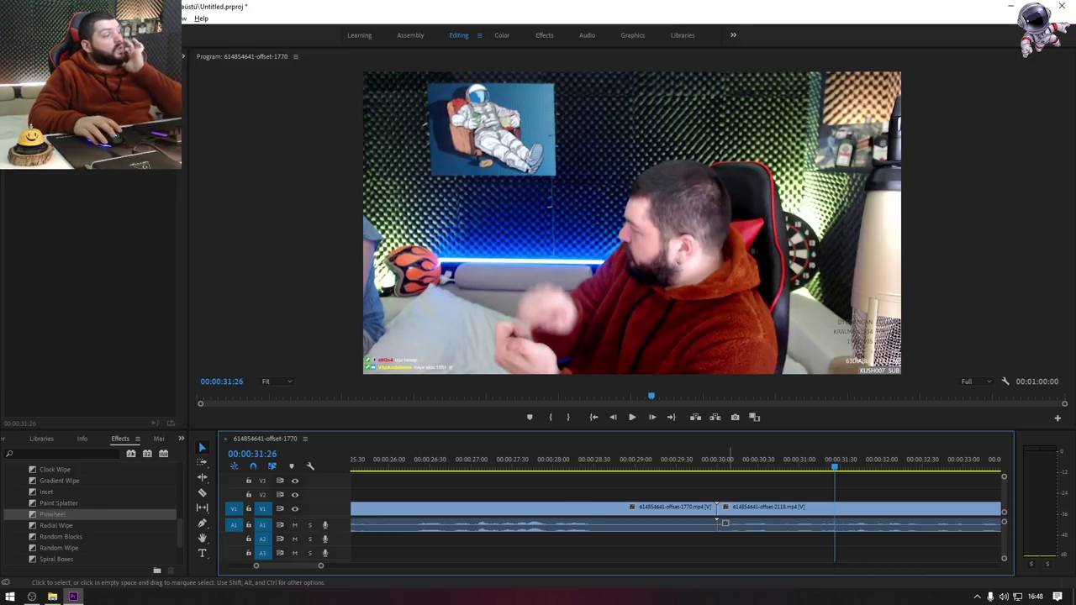
pyautogui.click(90, 452)
pyautogui.scroll(10, 82, 501)
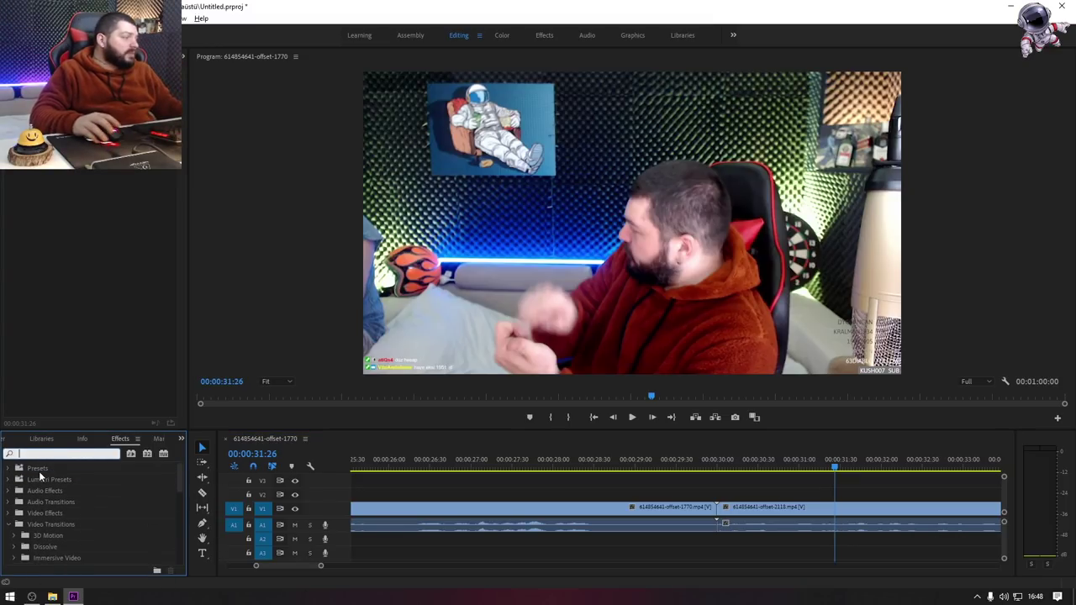
# Step: Search 'crop' and apply the Crop effect to both webcam clips on V1
pyautogui.write('crop')
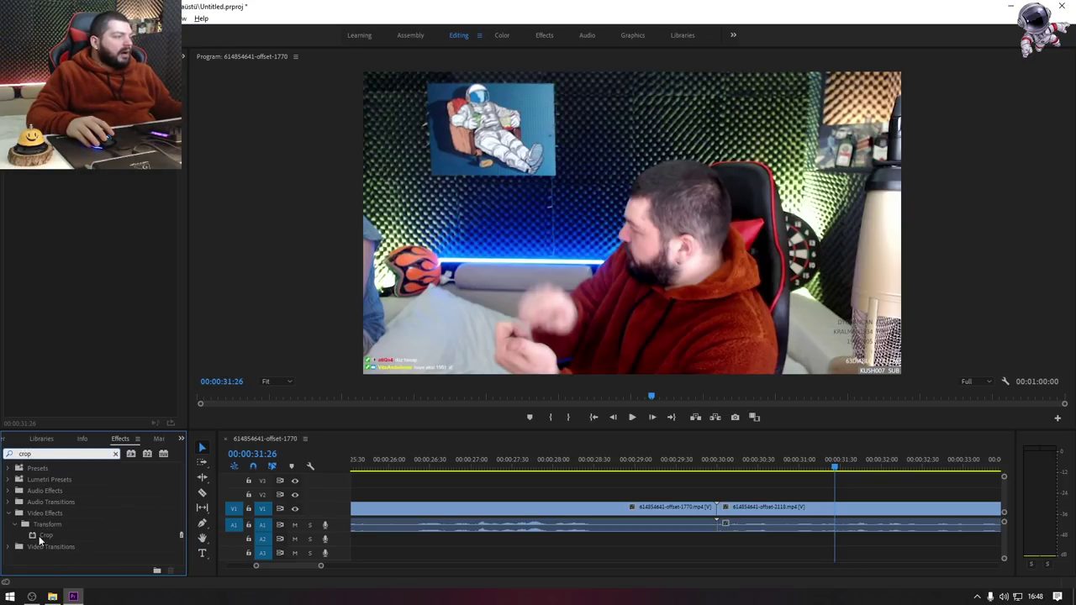
pyautogui.click(38, 534)
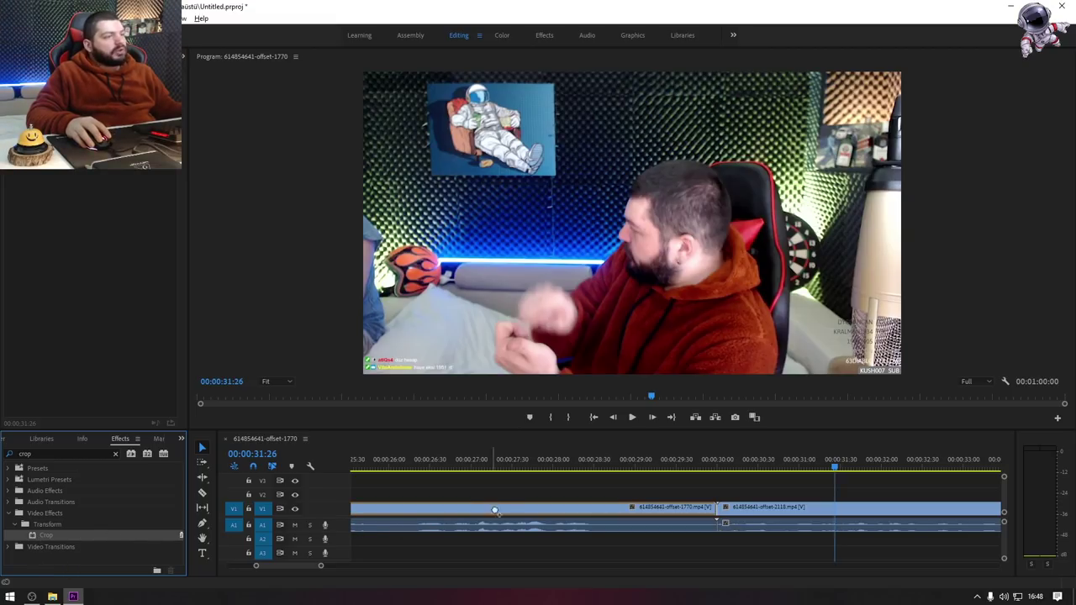
pyautogui.moveTo(114, 535); pyautogui.dragTo(521, 507)
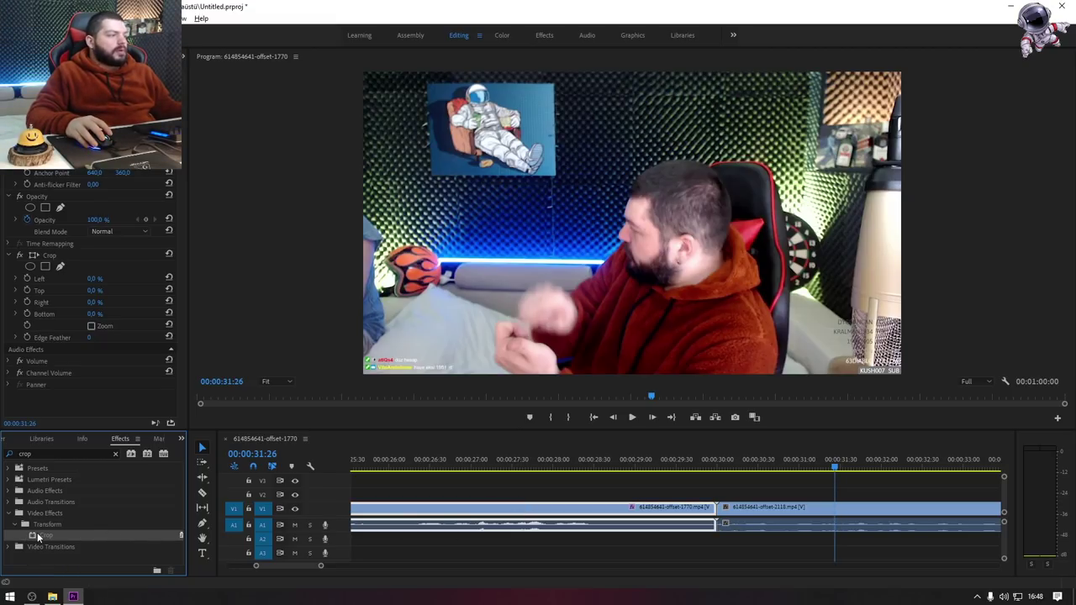
pyautogui.moveTo(180, 534); pyautogui.dragTo(826, 507)
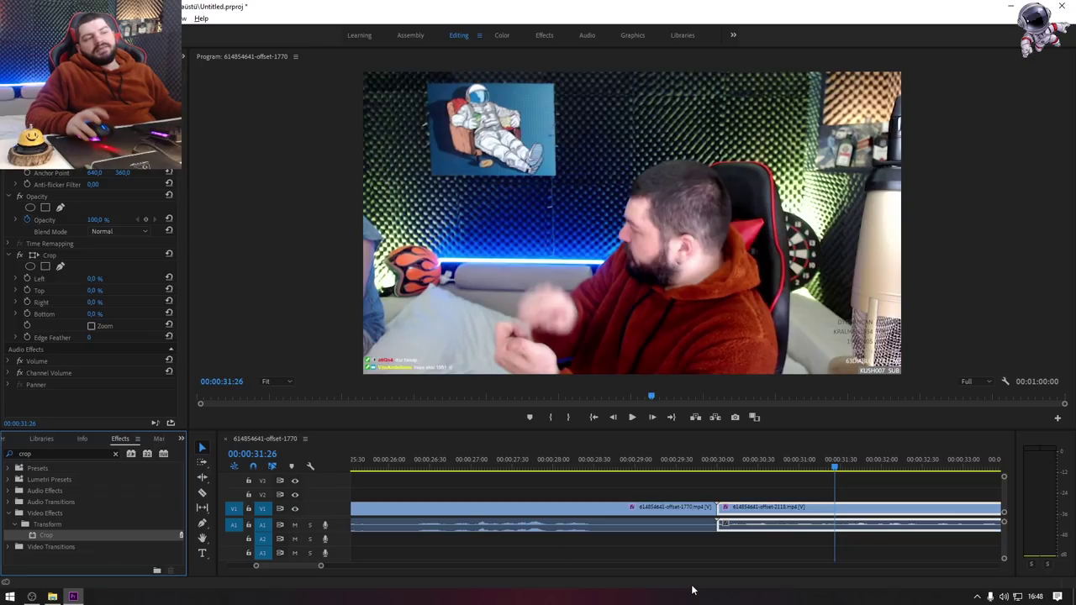
pyautogui.click(743, 539)
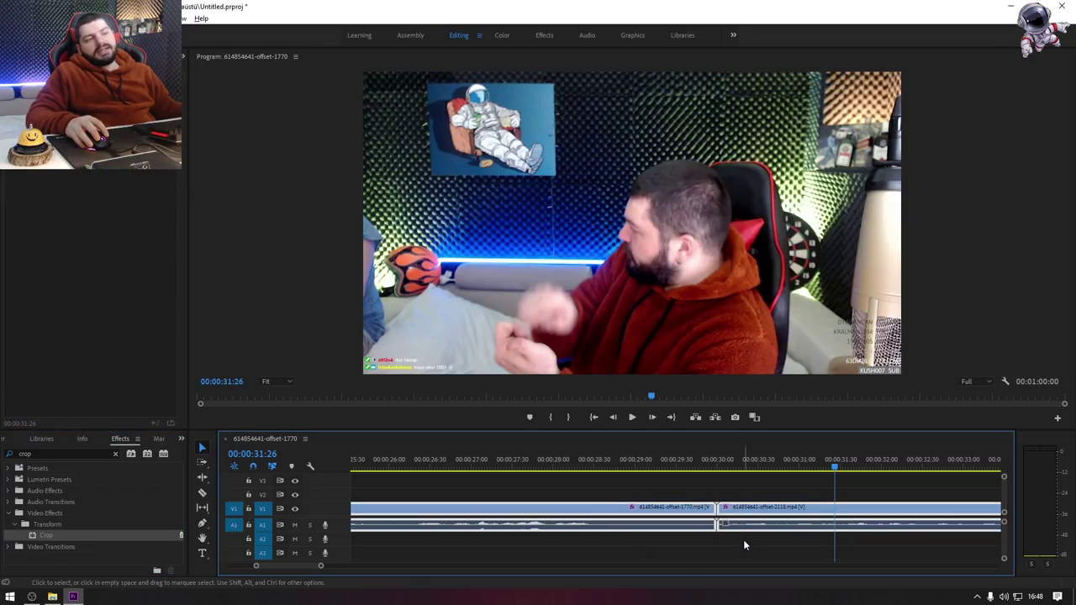
# Step: Select the first clip and park the playhead at 29:53, just before the cut
pyautogui.click(672, 462)
pyautogui.press('=')
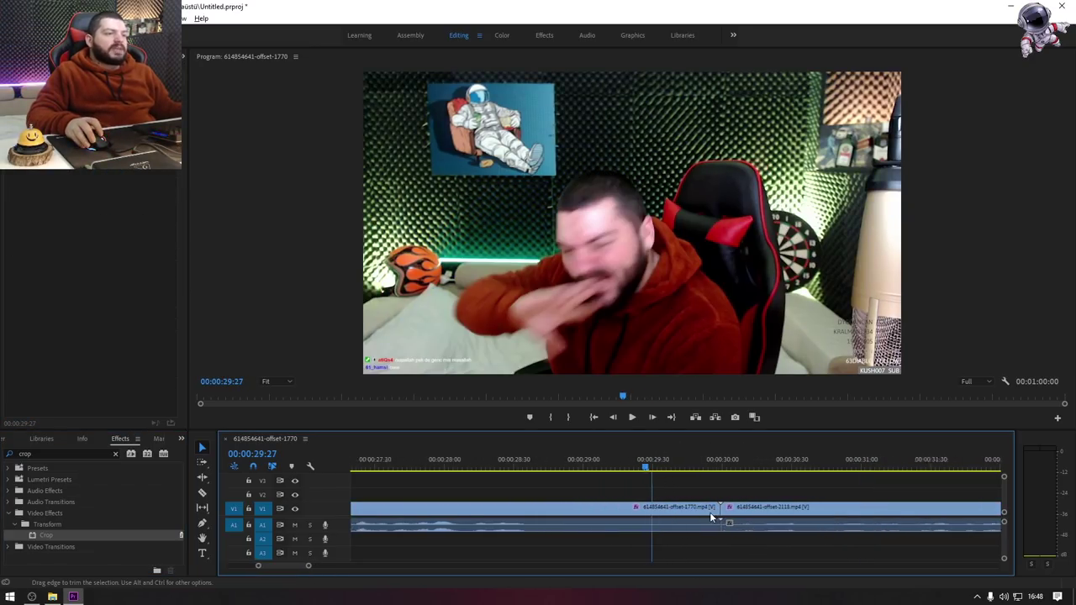
pyautogui.click(605, 512)
pyautogui.press('Left')
pyautogui.press('Left')
pyautogui.press('Left')
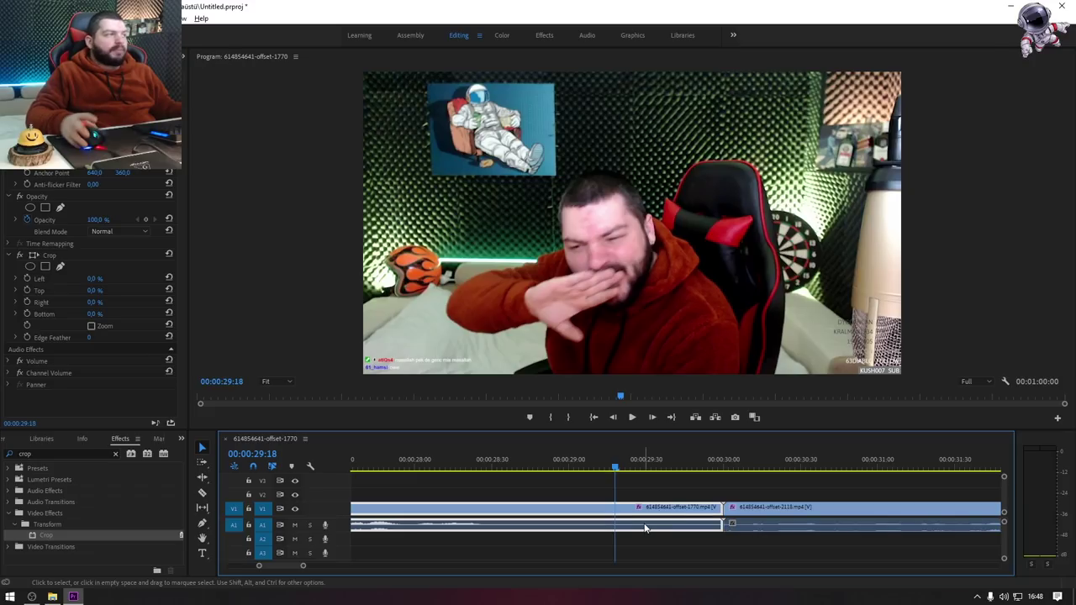
pyautogui.press('space')
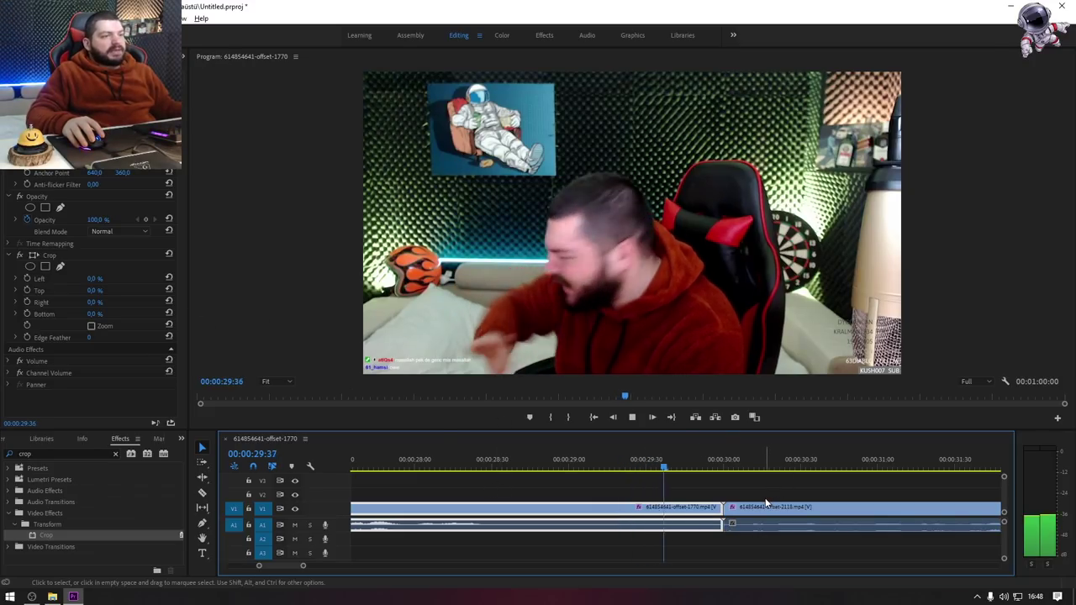
pyautogui.press('space')
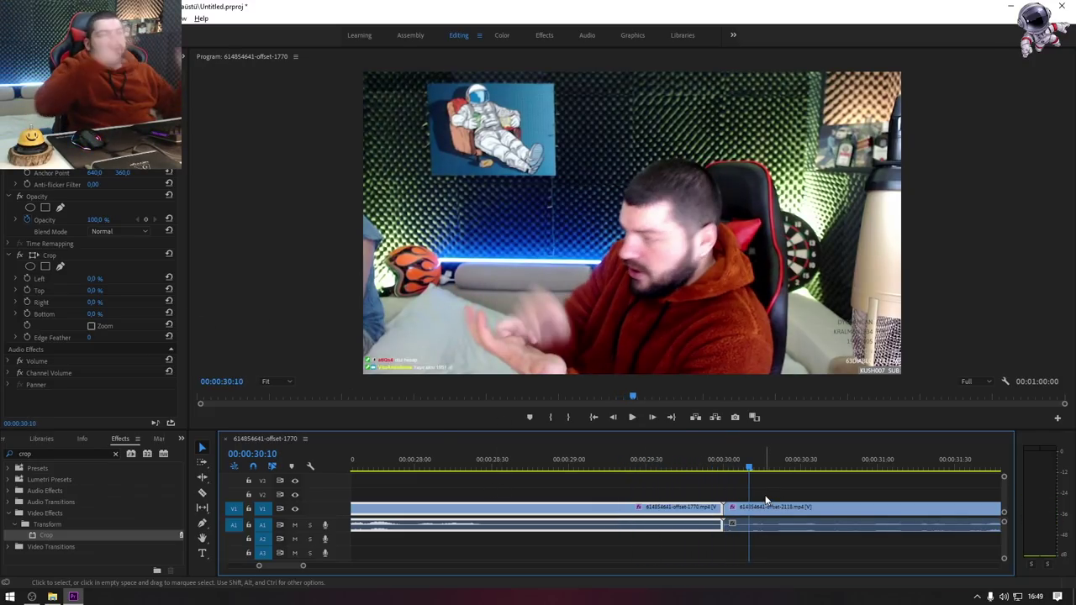
pyautogui.click(706, 467)
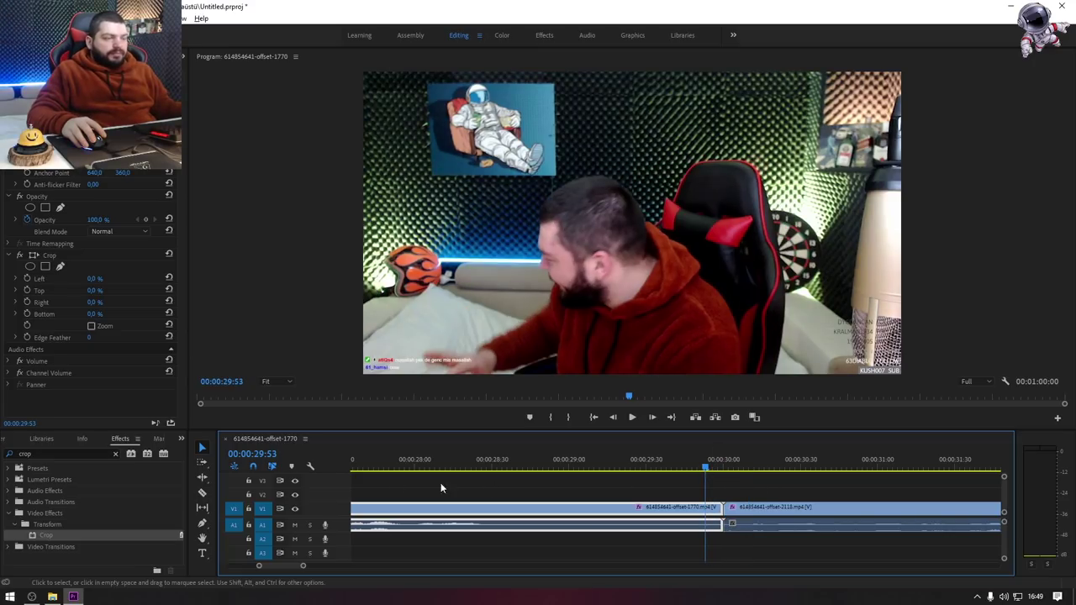
# Step: Set a Crop Left keyframe at 0% on the first clip around 28:30
pyautogui.moveTo(90, 283); pyautogui.dragTo(101, 279)
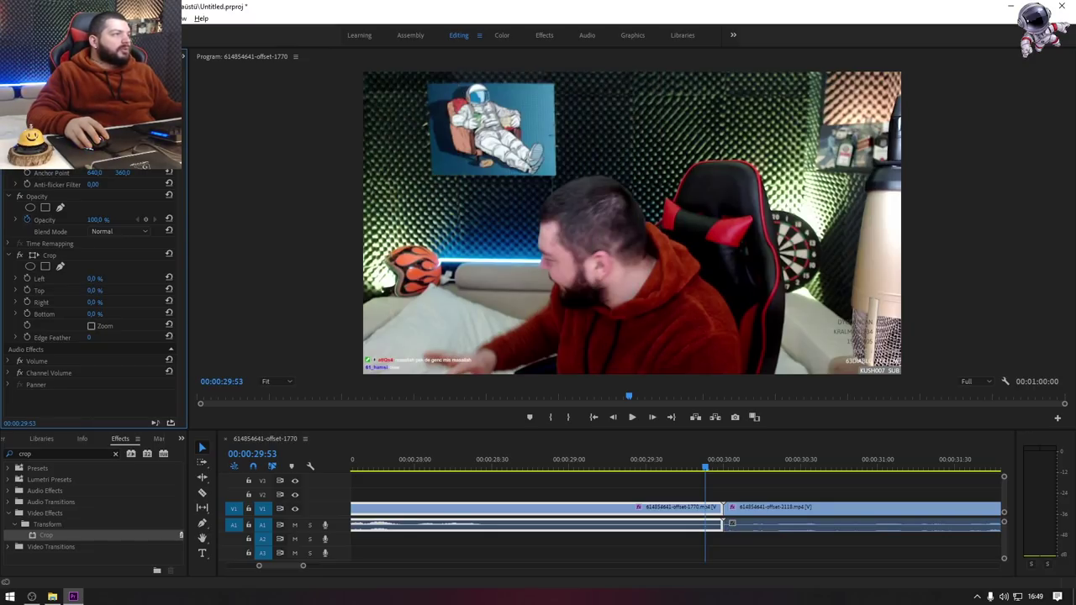
pyautogui.moveTo(94, 278); pyautogui.dragTo(109, 288)
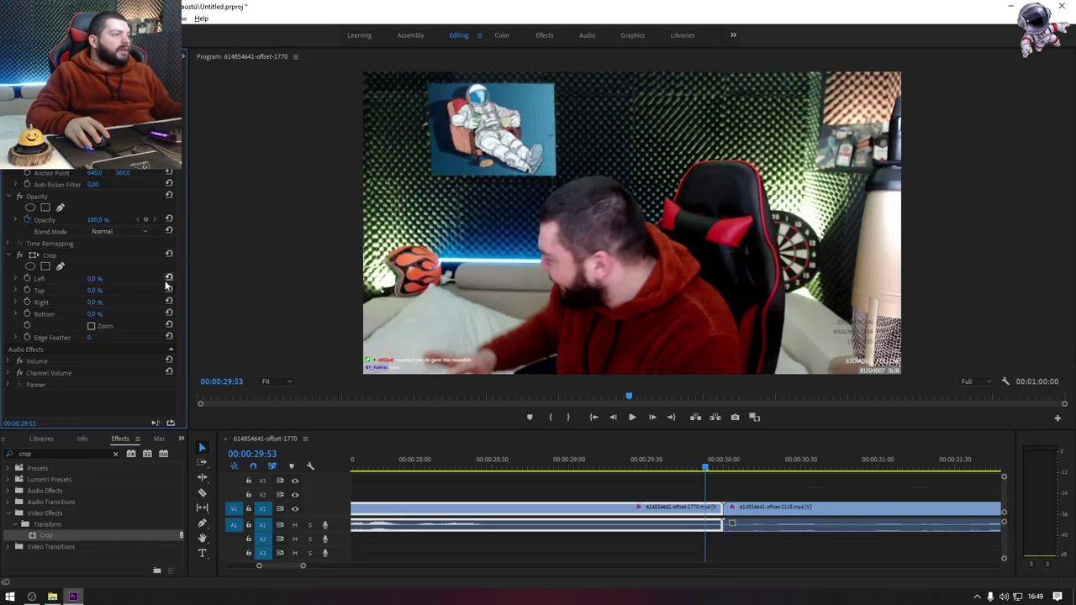
pyautogui.moveTo(189, 283); pyautogui.dragTo(186, 294)
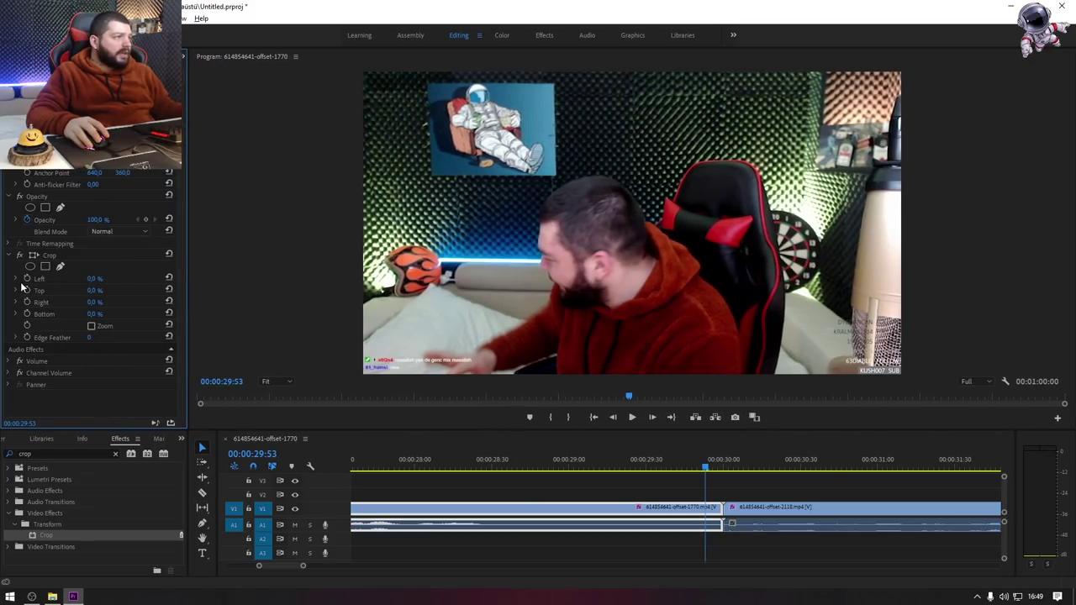
pyautogui.moveTo(664, 468)
pyautogui.mouseDown()
pyautogui.moveTo(311, 476)
pyautogui.moveTo(623, 476)
pyautogui.mouseUp()
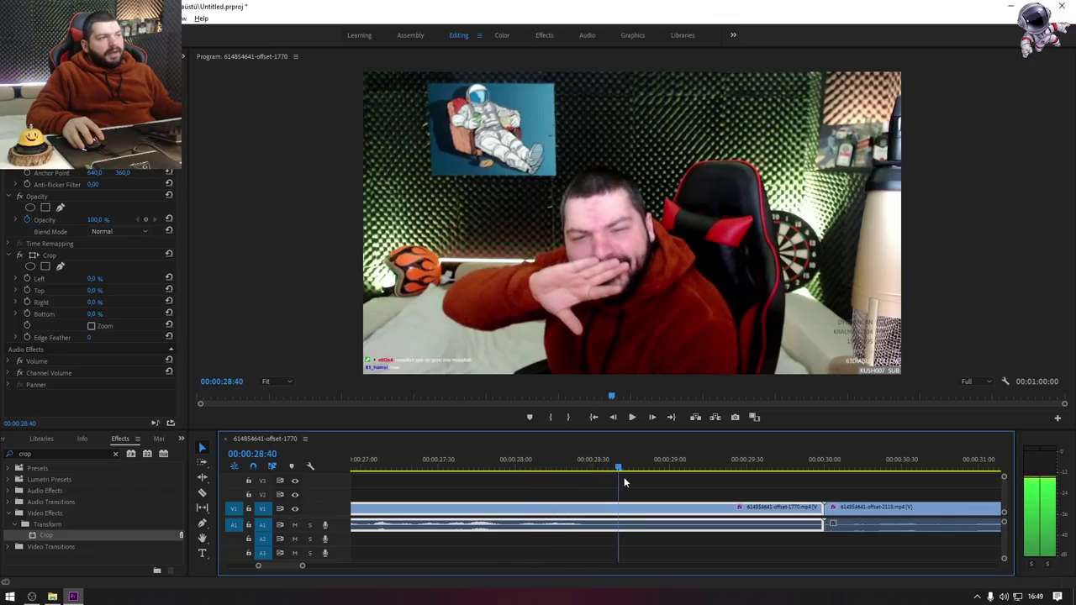
pyautogui.moveTo(623, 476); pyautogui.dragTo(592, 476)
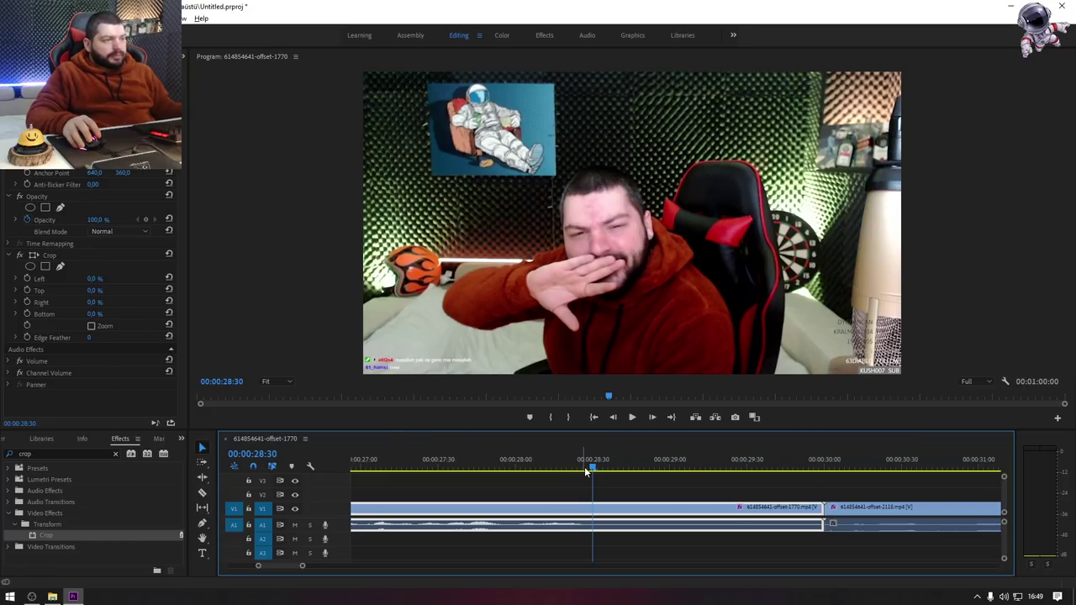
pyautogui.click(26, 280)
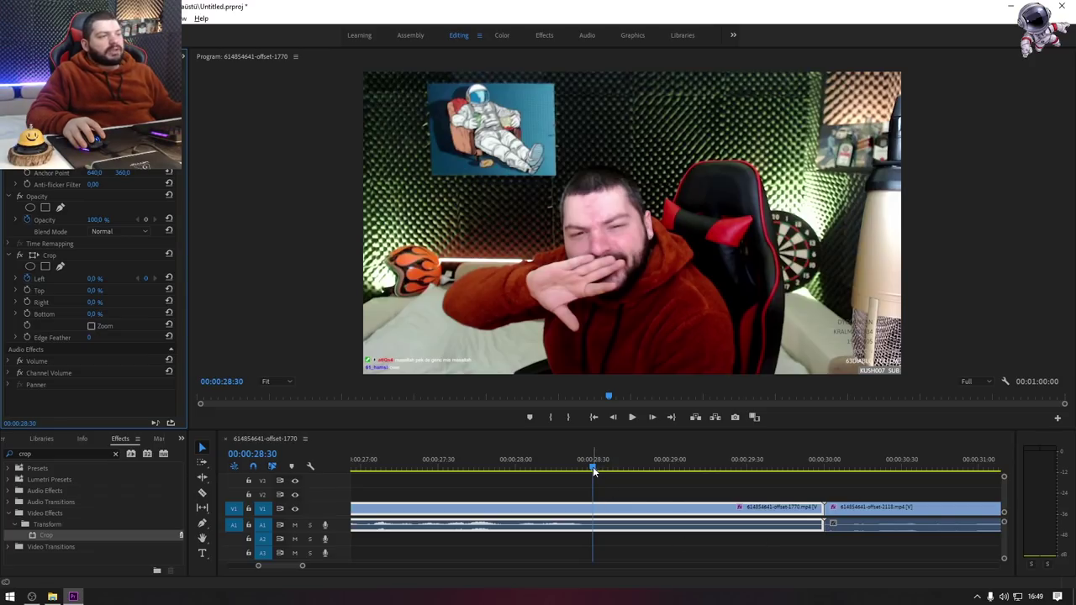
# Step: Set Crop Left to 100% on the first clip's last frame at 29:59
pyautogui.moveTo(593, 470); pyautogui.dragTo(821, 482)
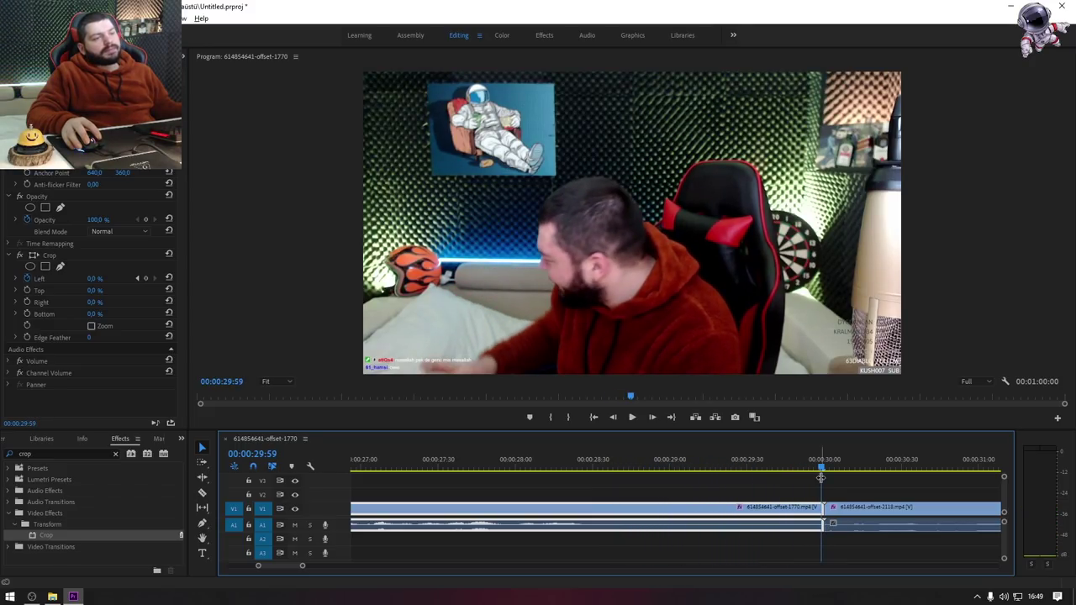
pyautogui.press('Right')
pyautogui.press('Left')
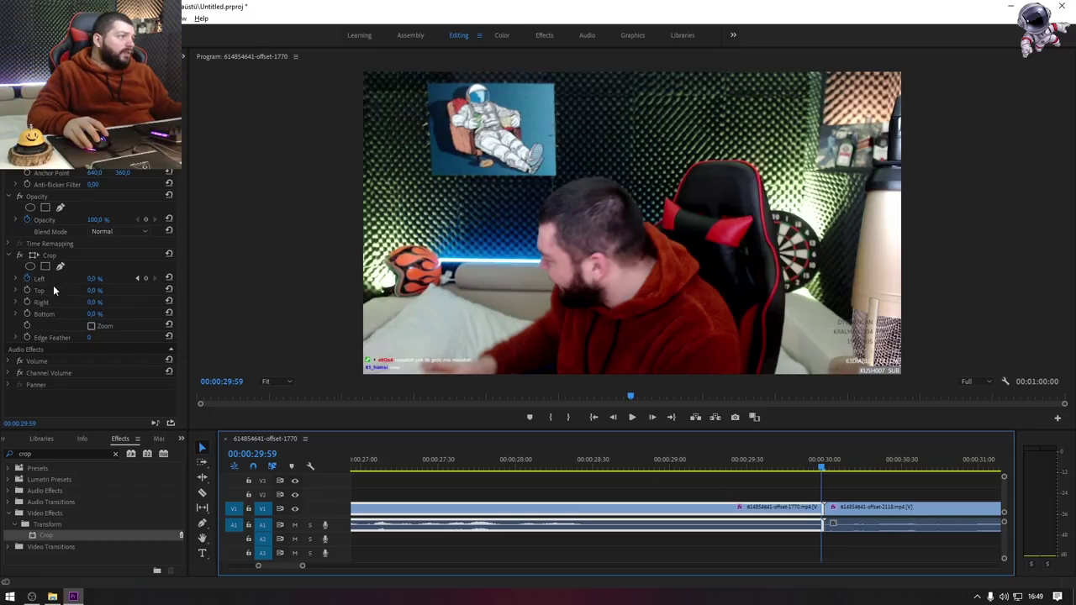
pyautogui.moveTo(95, 282); pyautogui.dragTo(168, 282)
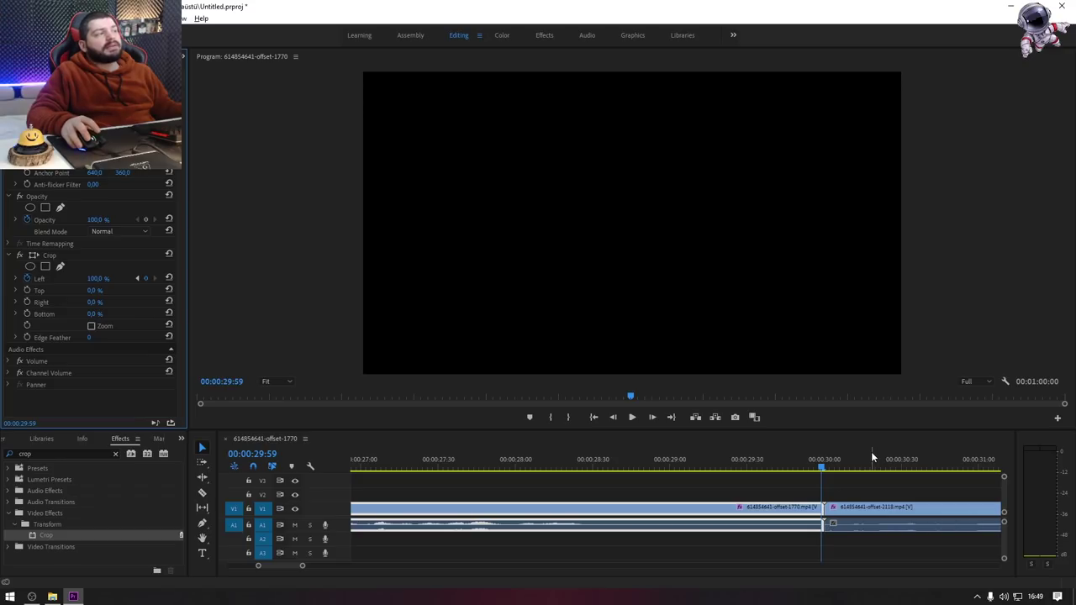
# Step: Play back the wipe to black and select the second clip after the cut
pyautogui.moveTo(664, 468); pyautogui.dragTo(555, 468)
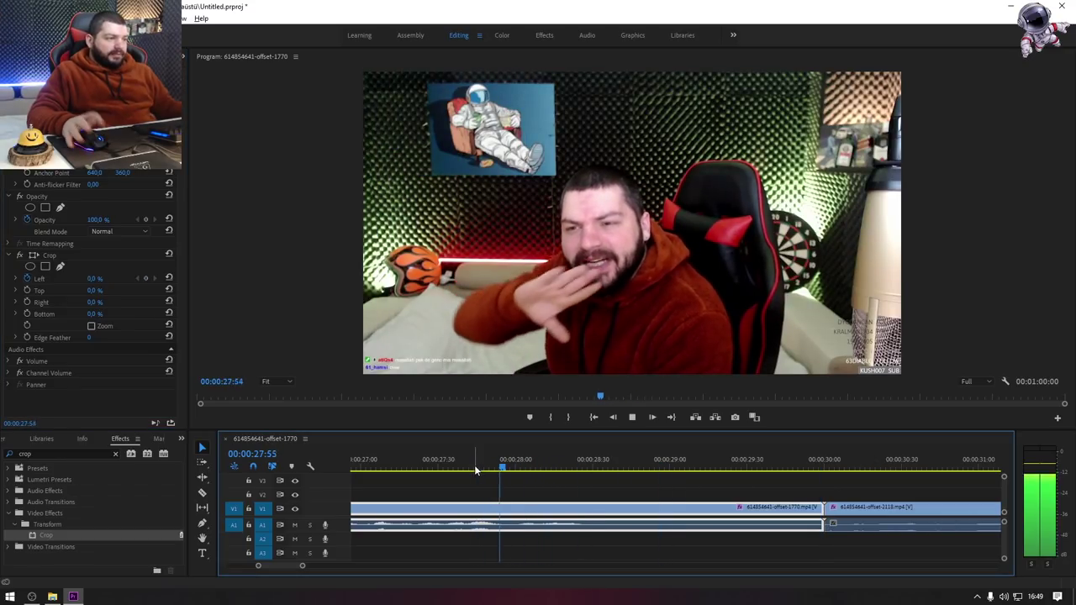
pyautogui.press('space')
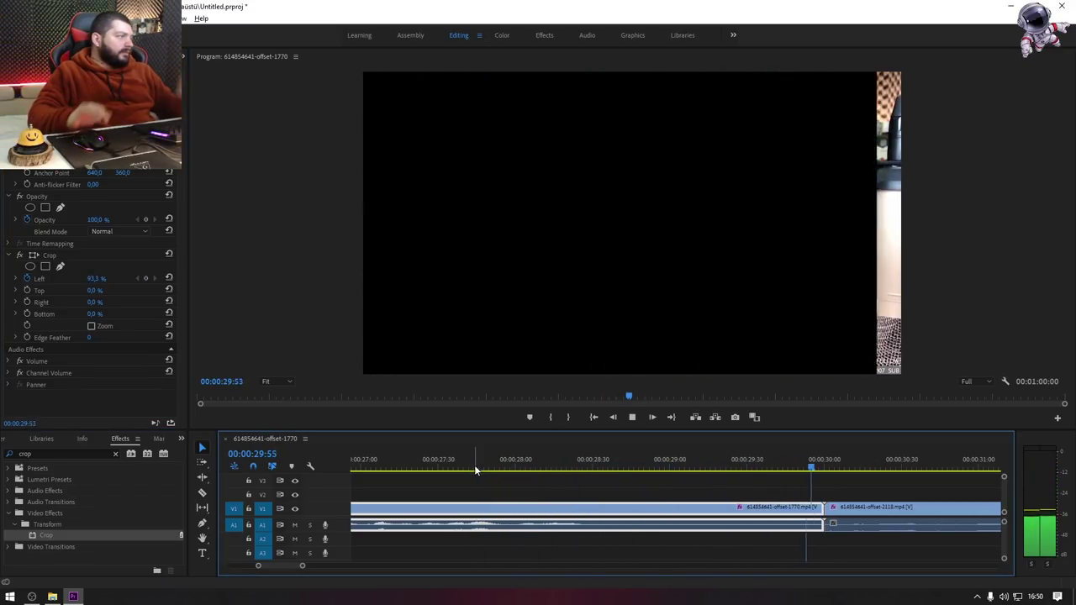
pyautogui.press('space')
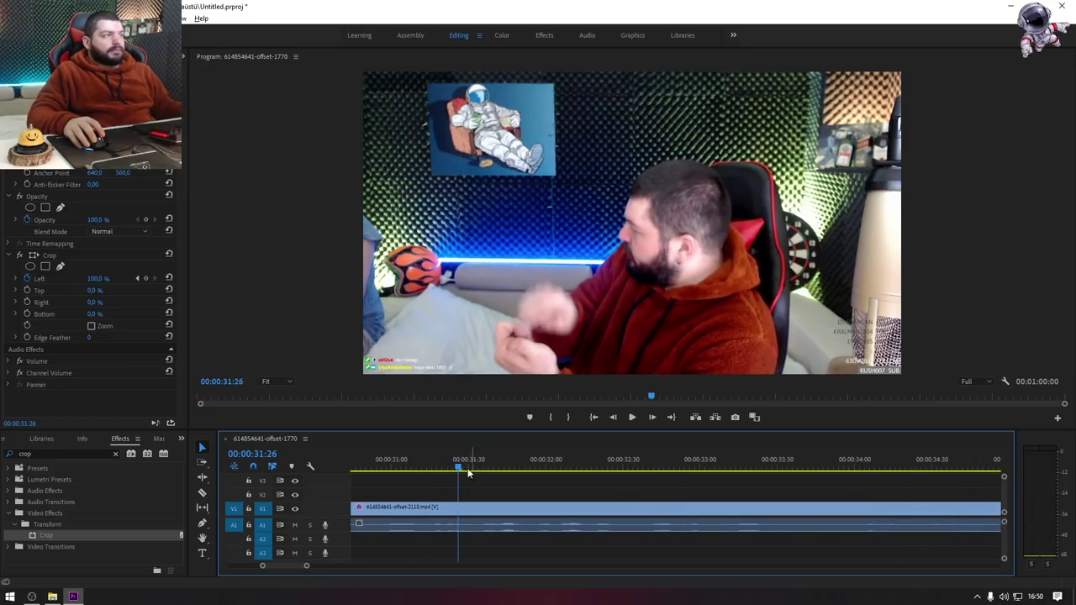
pyautogui.click(452, 515)
pyautogui.scroll(2, 459, 519)
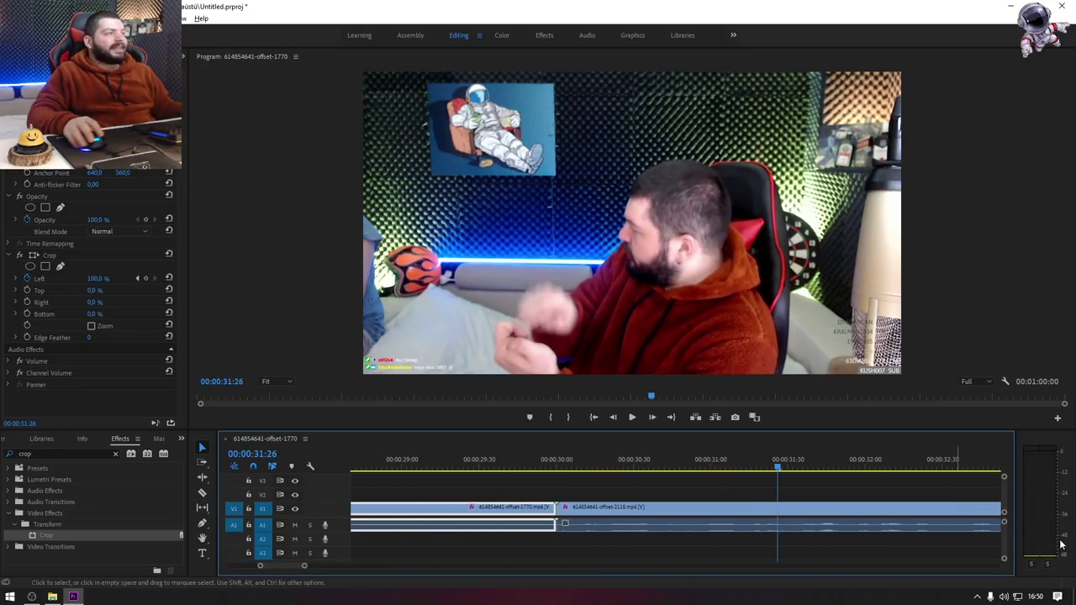
pyautogui.click(660, 514)
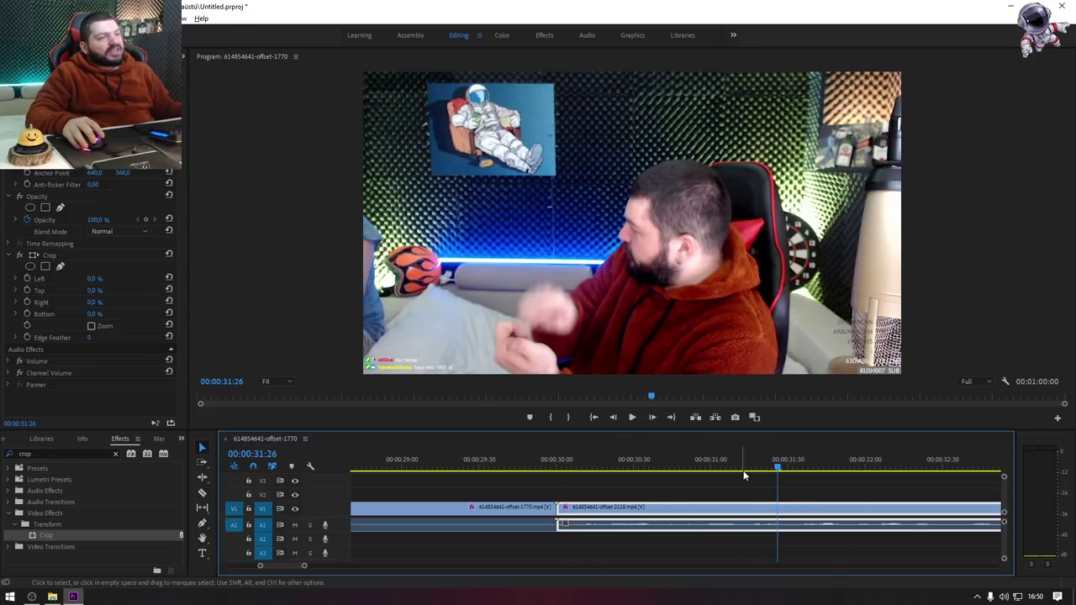
# Step: Test Left and Right Crop values on the second clip, leaving them at 0%
pyautogui.moveTo(777, 469); pyautogui.dragTo(561, 475)
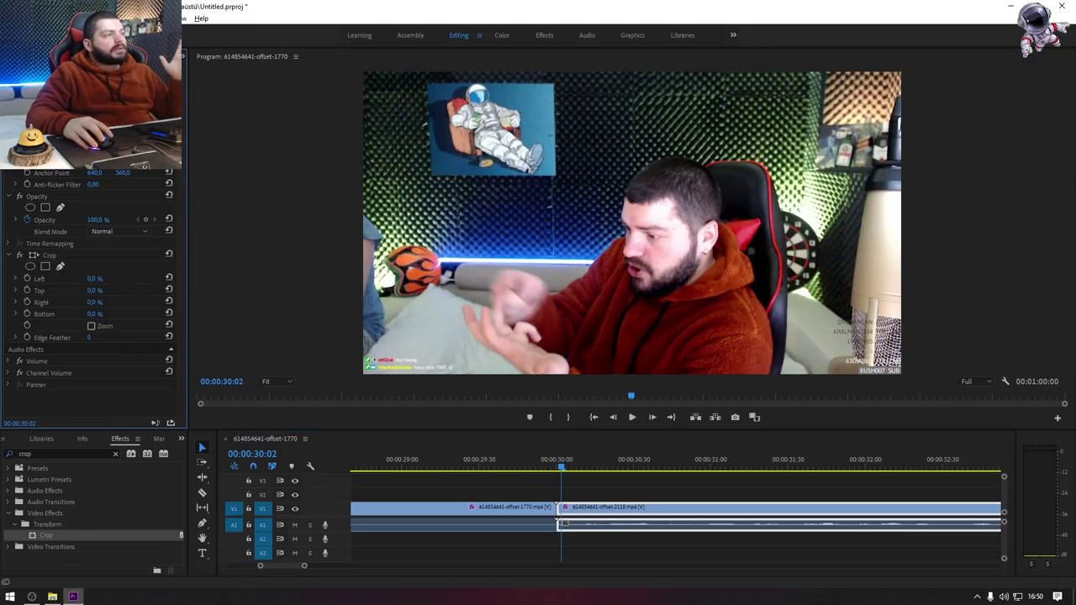
pyautogui.moveTo(95, 302)
pyautogui.mouseDown()
pyautogui.moveTo(118, 301)
pyautogui.moveTo(80, 302)
pyautogui.mouseUp()
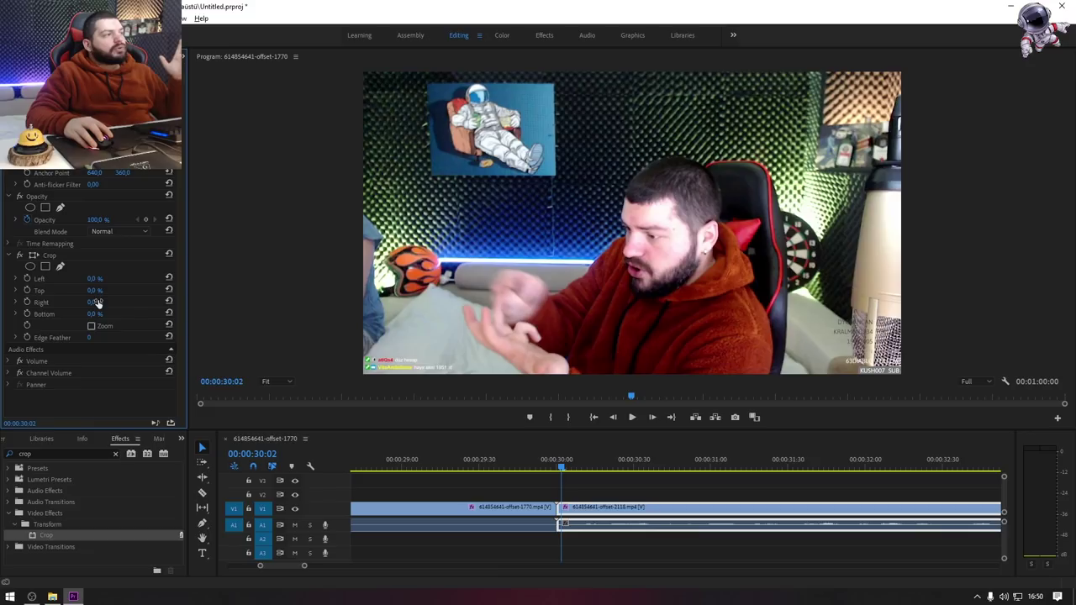
pyautogui.moveTo(437, 468)
pyautogui.mouseDown()
pyautogui.moveTo(551, 496)
pyautogui.moveTo(578, 492)
pyautogui.mouseUp()
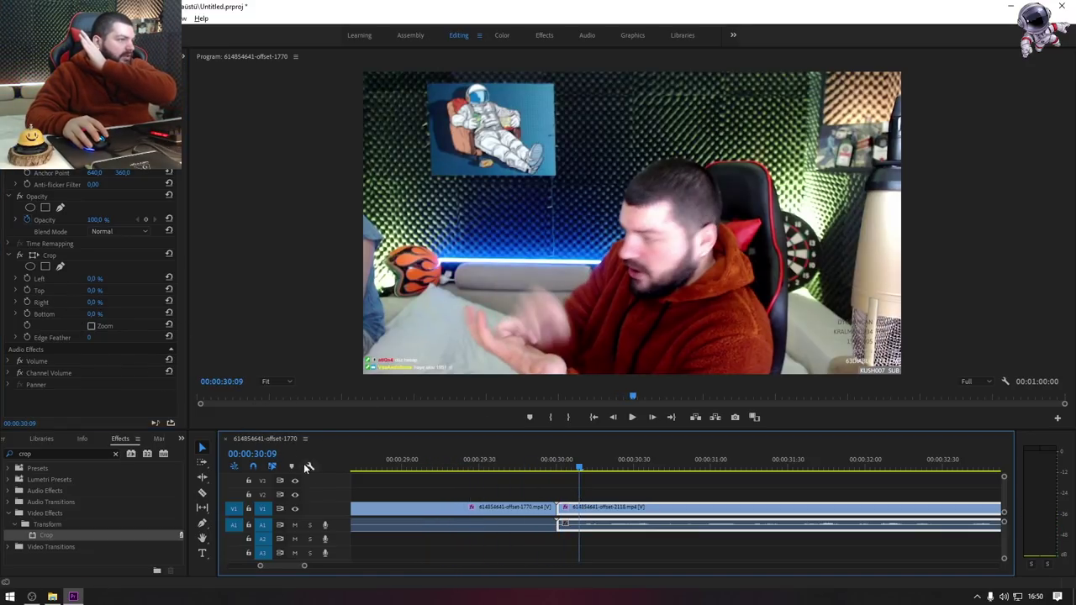
pyautogui.click(90, 294)
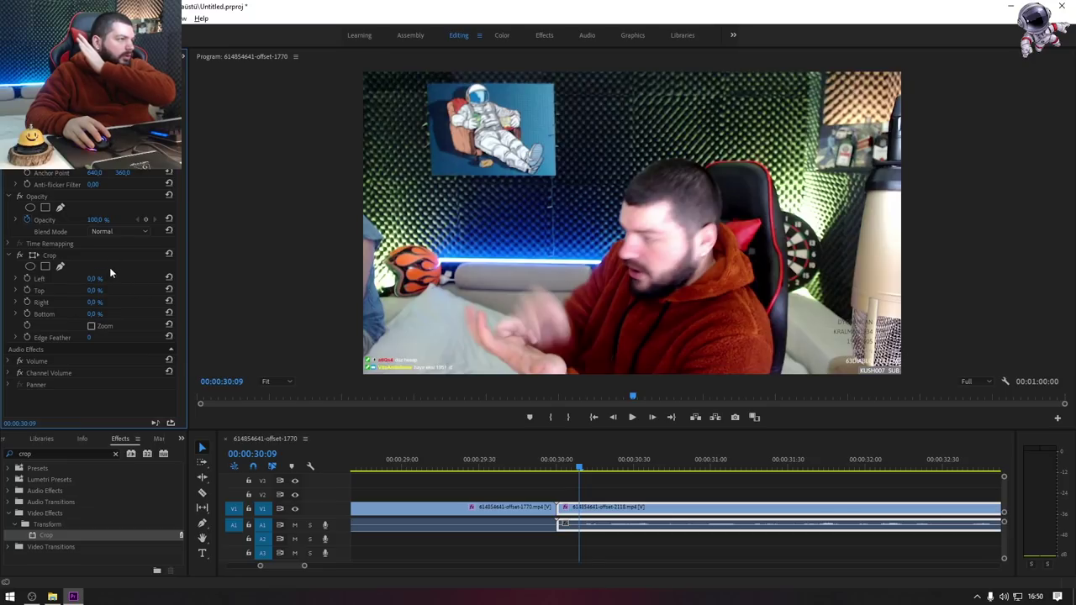
pyautogui.moveTo(94, 278); pyautogui.dragTo(94, 278)
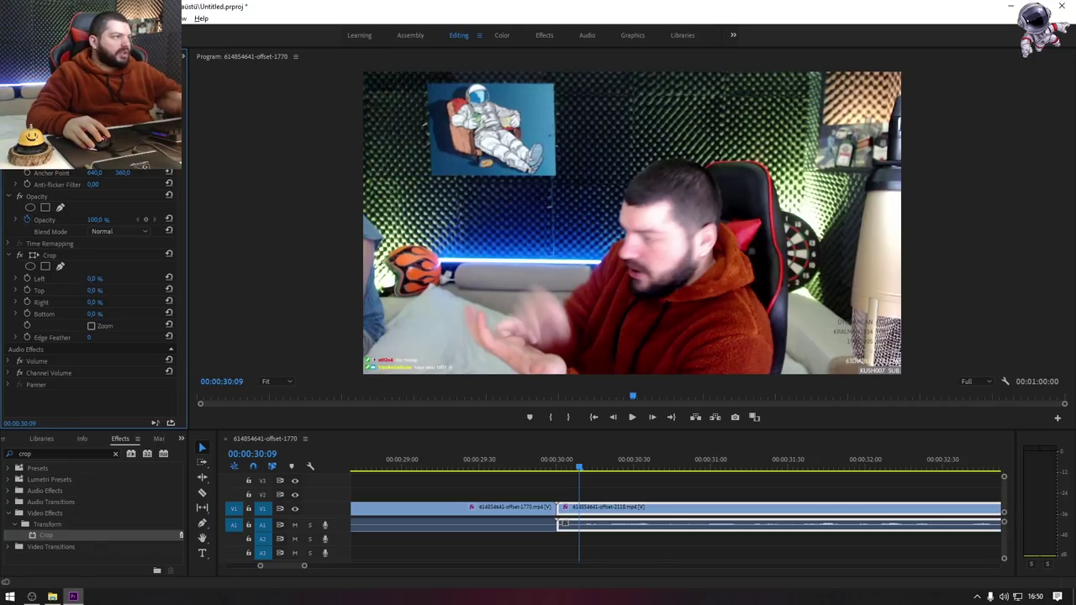
# Step: Place the playhead at 00:00:30:00 and zoom the timeline in to frame level
pyautogui.press('Up')
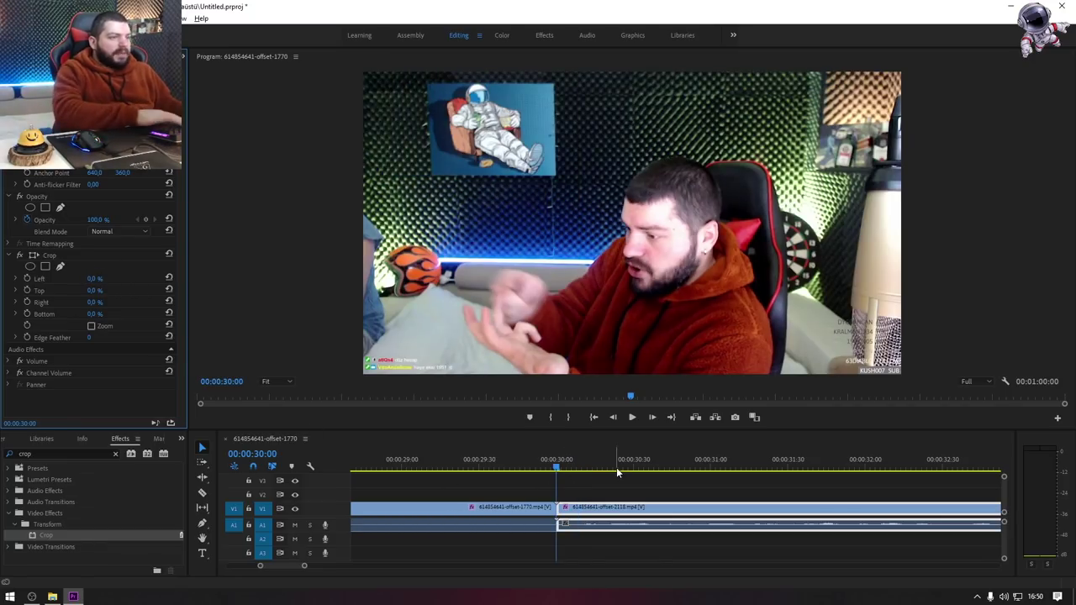
pyautogui.press('Right')
pyautogui.press('Left')
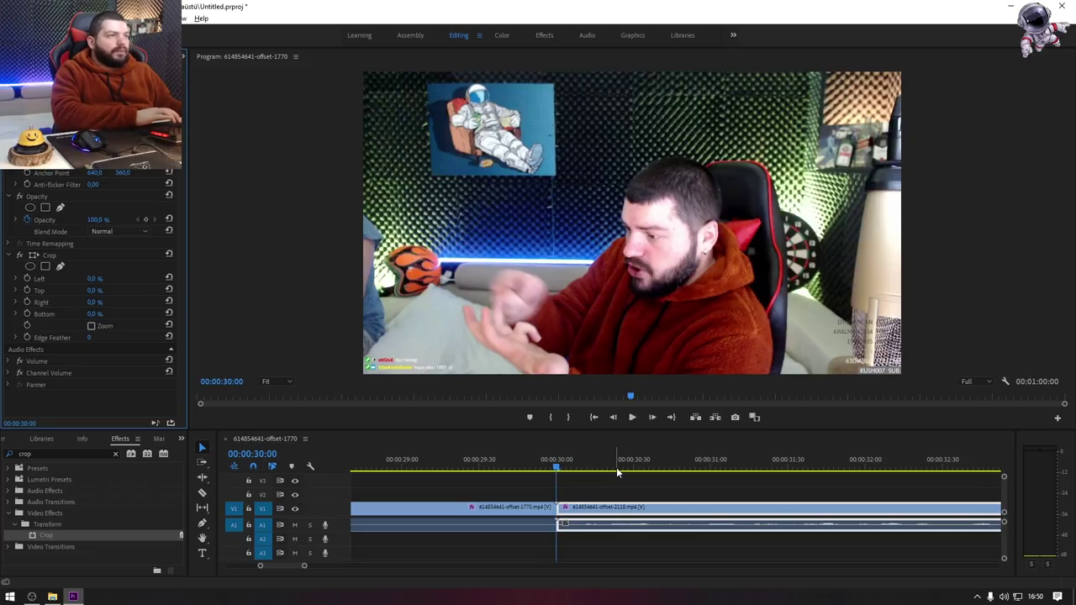
pyautogui.press('=')
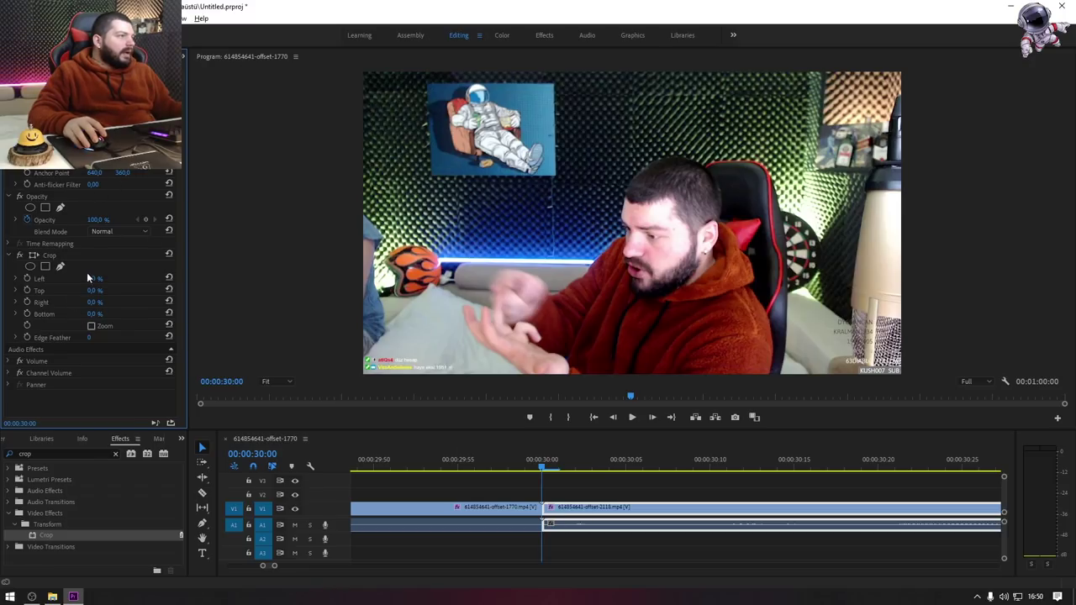
# Step: Keyframe the second clip's Crop Left from 100% at 30:00 to 0% at about 30:44
pyautogui.moveTo(88, 278); pyautogui.dragTo(160, 278)
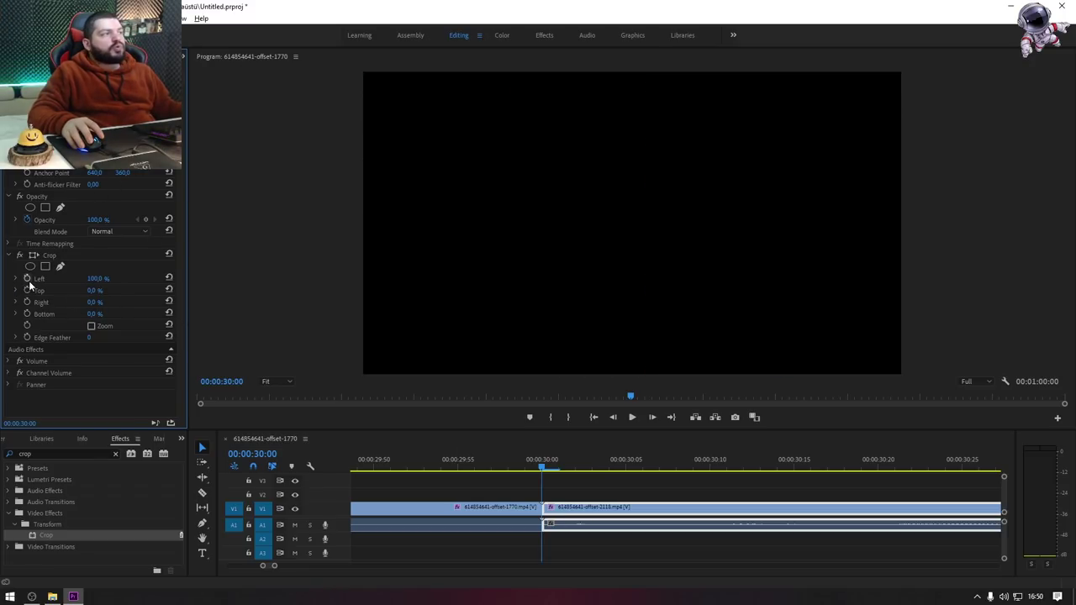
pyautogui.click(27, 279)
pyautogui.click(576, 467)
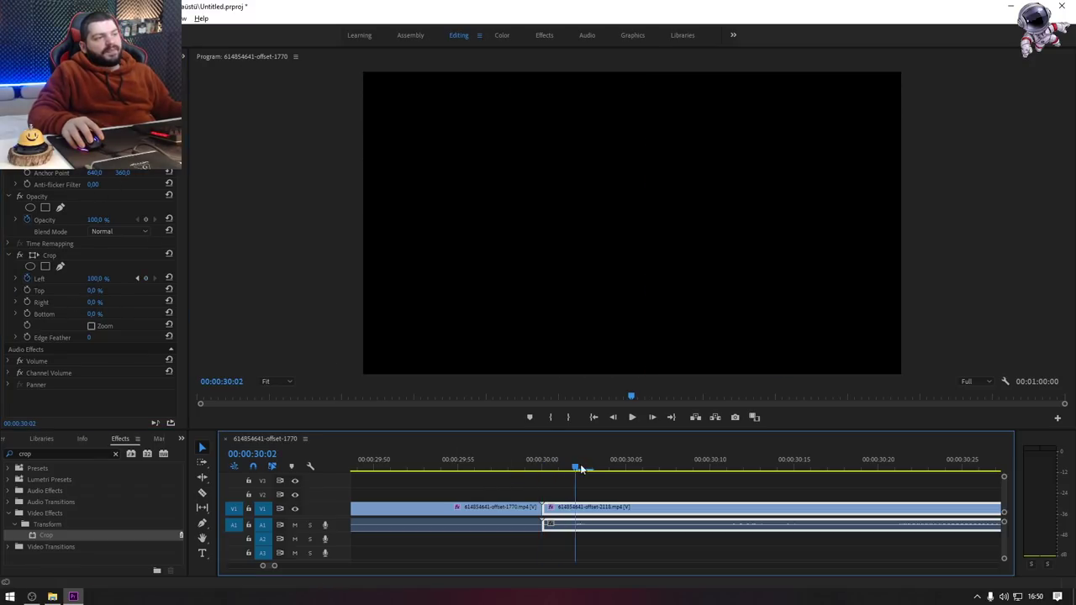
pyautogui.moveTo(580, 469); pyautogui.dragTo(840, 480)
pyautogui.press('-')
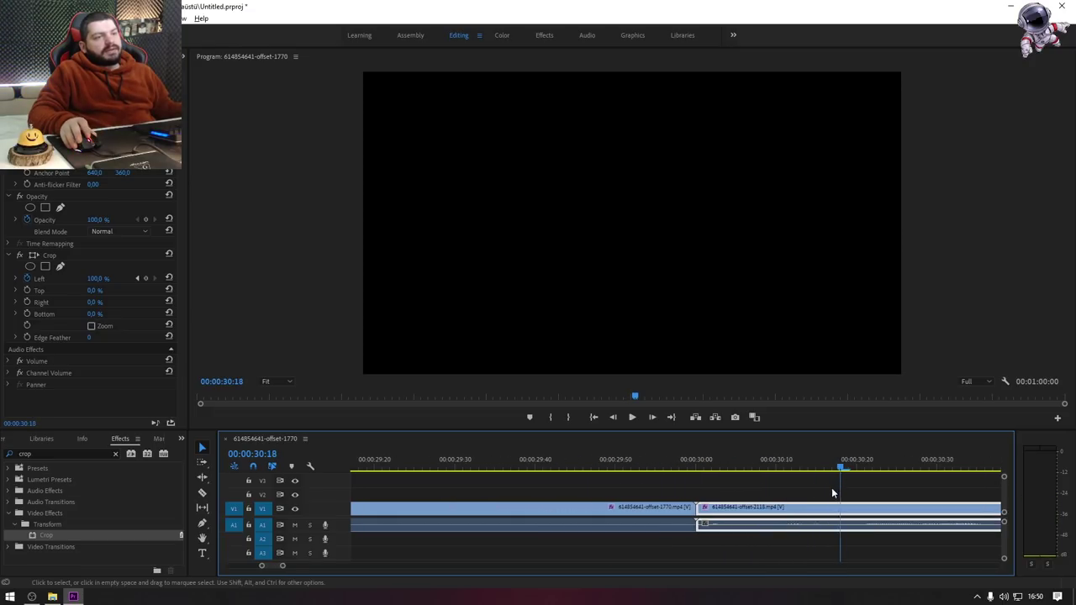
pyautogui.press('-')
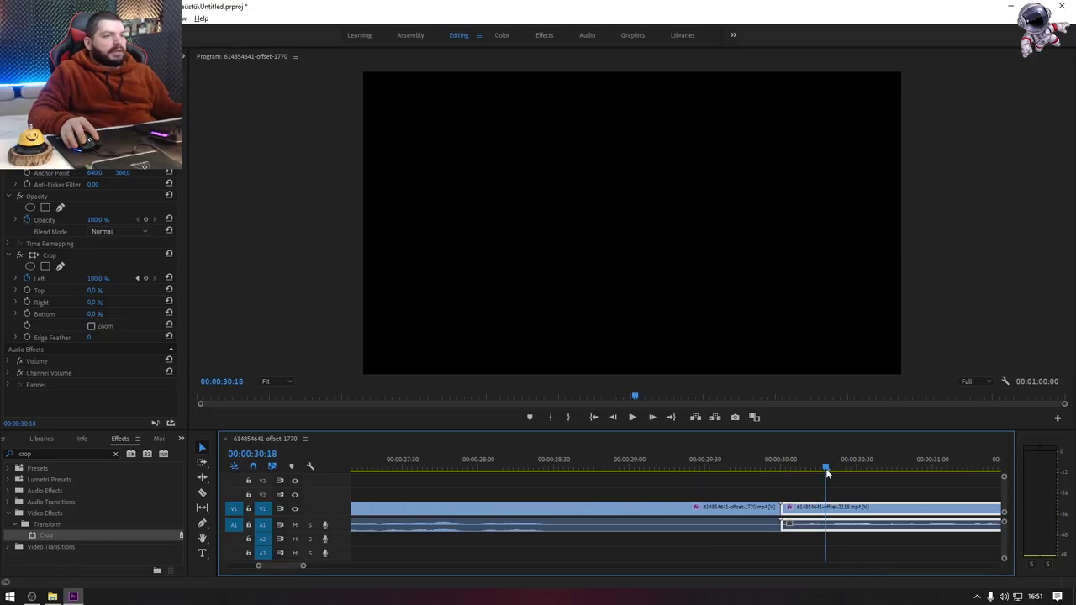
pyautogui.moveTo(825, 468); pyautogui.dragTo(892, 468)
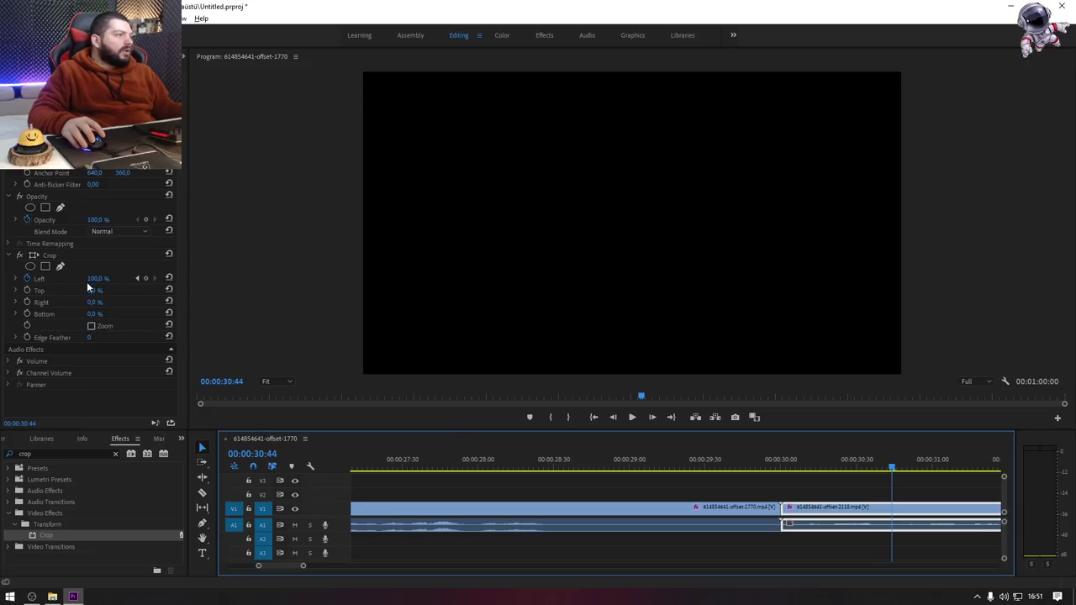
pyautogui.moveTo(98, 279); pyautogui.dragTo(50, 279)
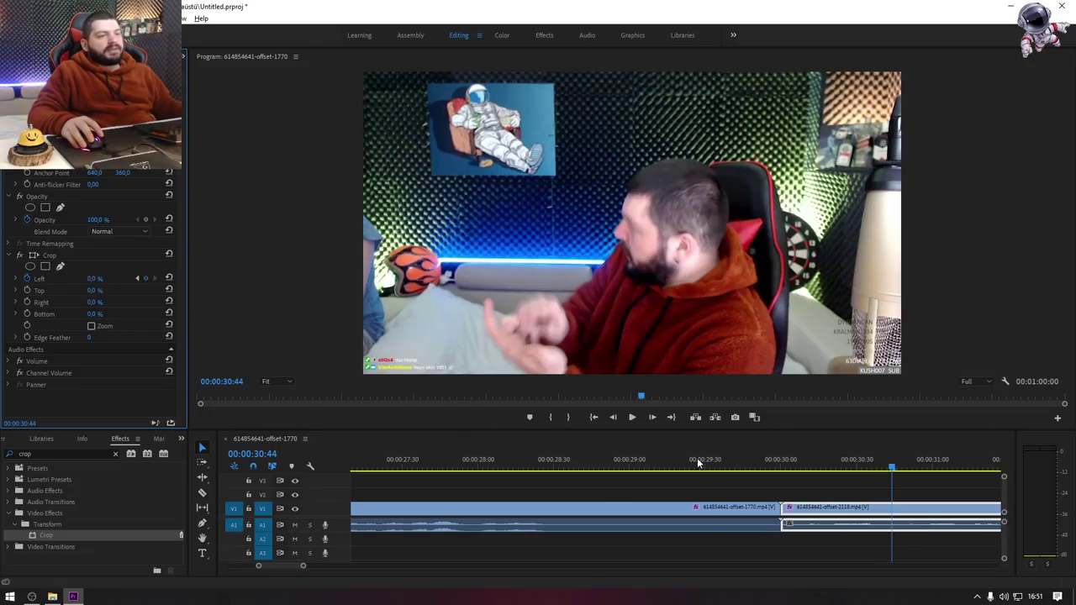
# Step: Play back both crop animations across the cut
pyautogui.moveTo(697, 463)
pyautogui.mouseDown()
pyautogui.moveTo(465, 462)
pyautogui.moveTo(515, 492)
pyautogui.mouseUp()
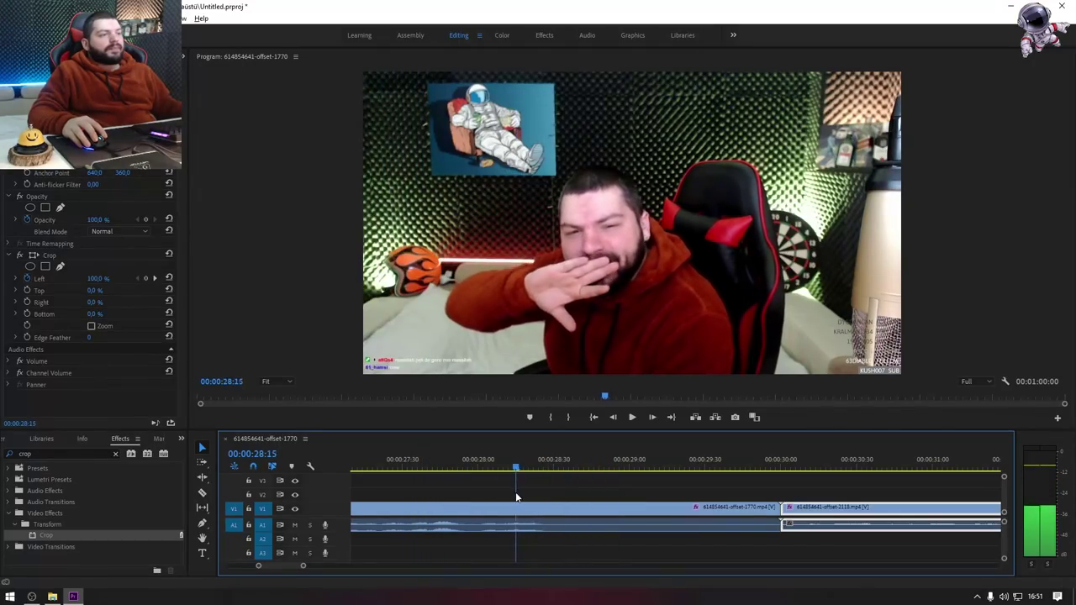
pyautogui.press('space')
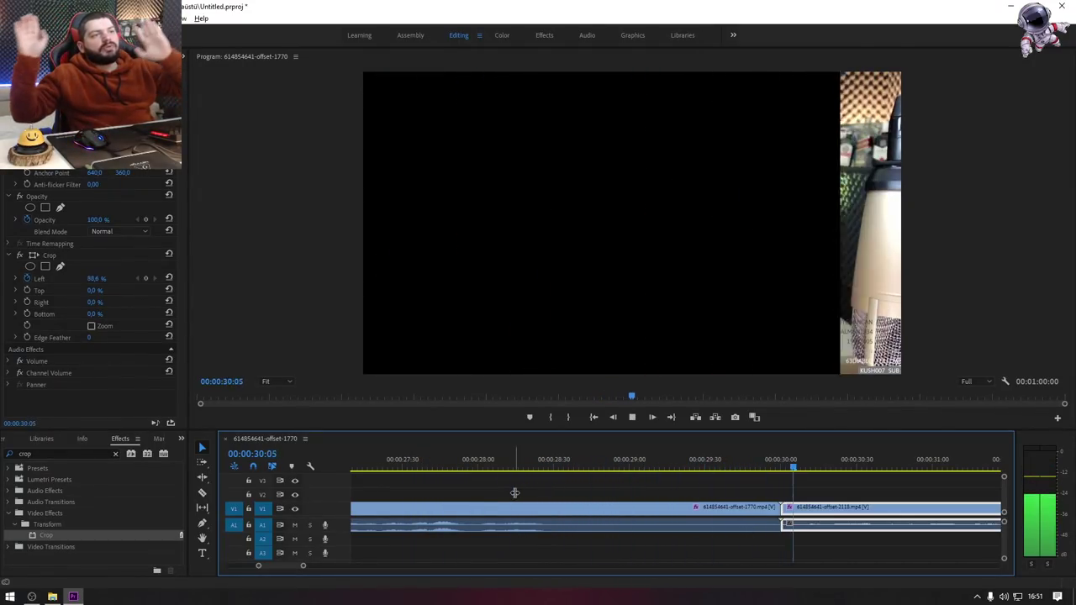
pyautogui.press('space')
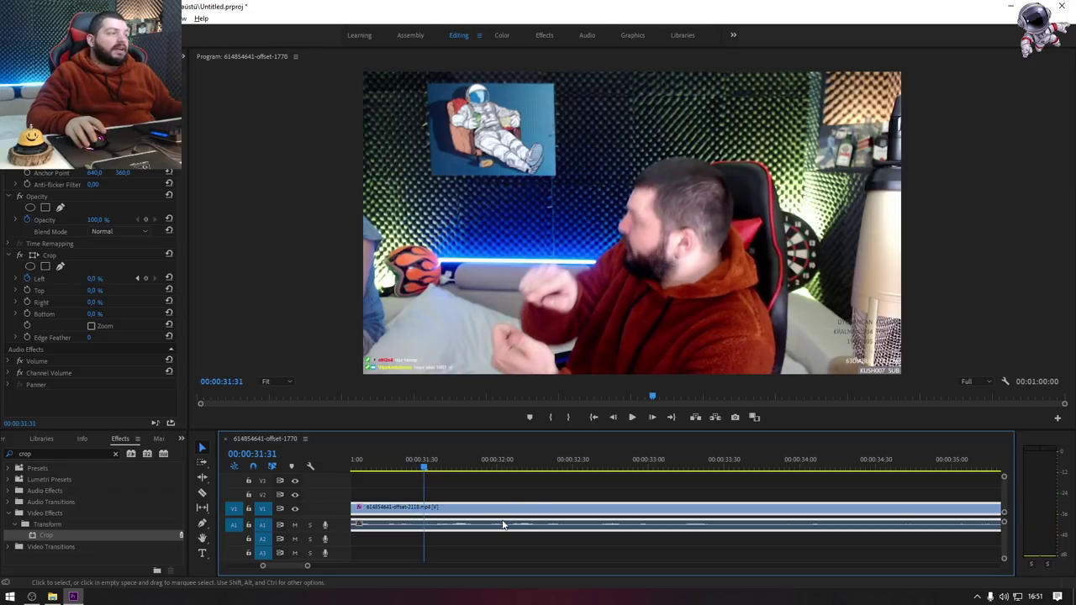
pyautogui.scroll(5, 457, 523)
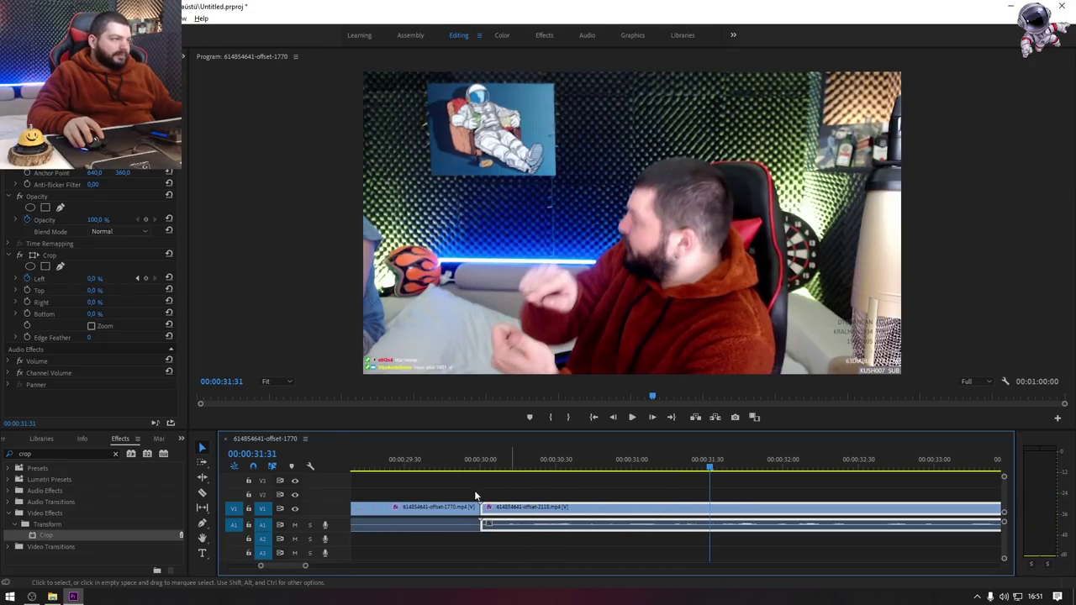
# Step: Reset the second clip's Crop and keyframe Crop Right from 100% at 30:00 to 0% at 30:58
pyautogui.click(27, 278)
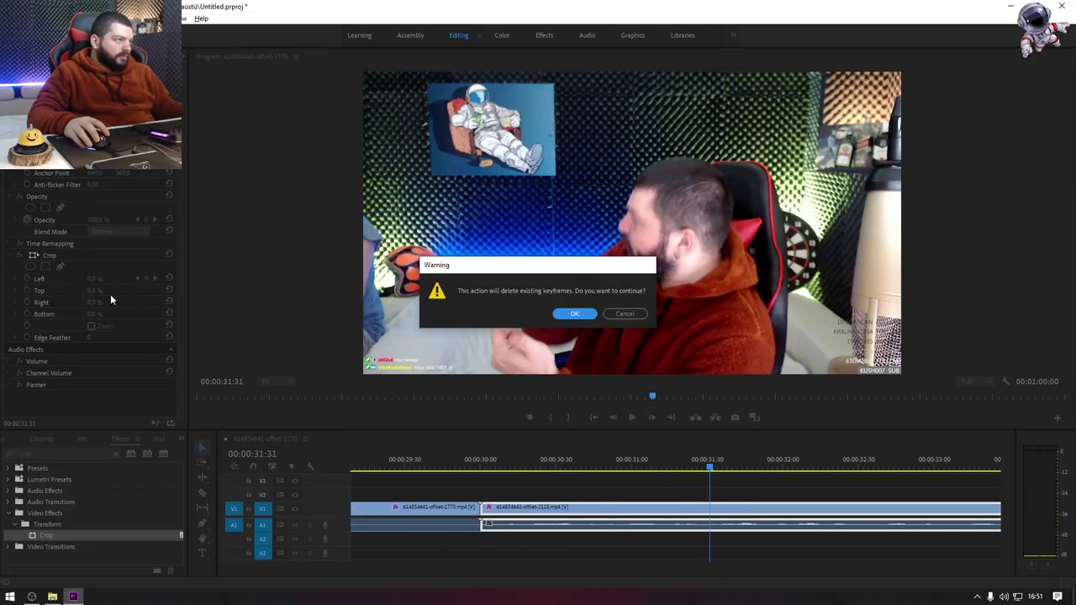
pyautogui.click(572, 314)
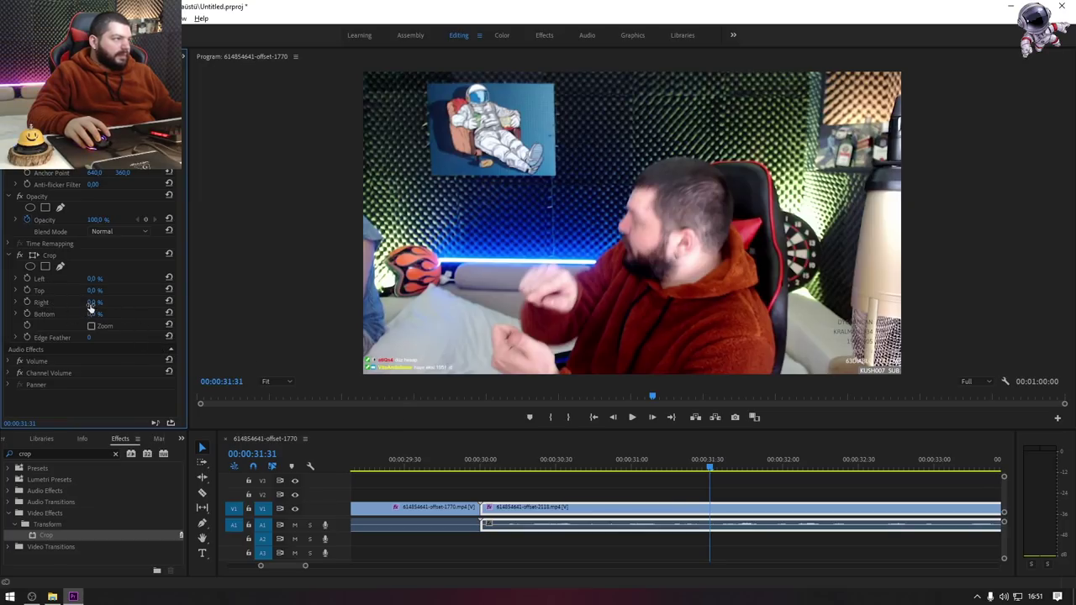
pyautogui.moveTo(90, 304); pyautogui.dragTo(152, 304)
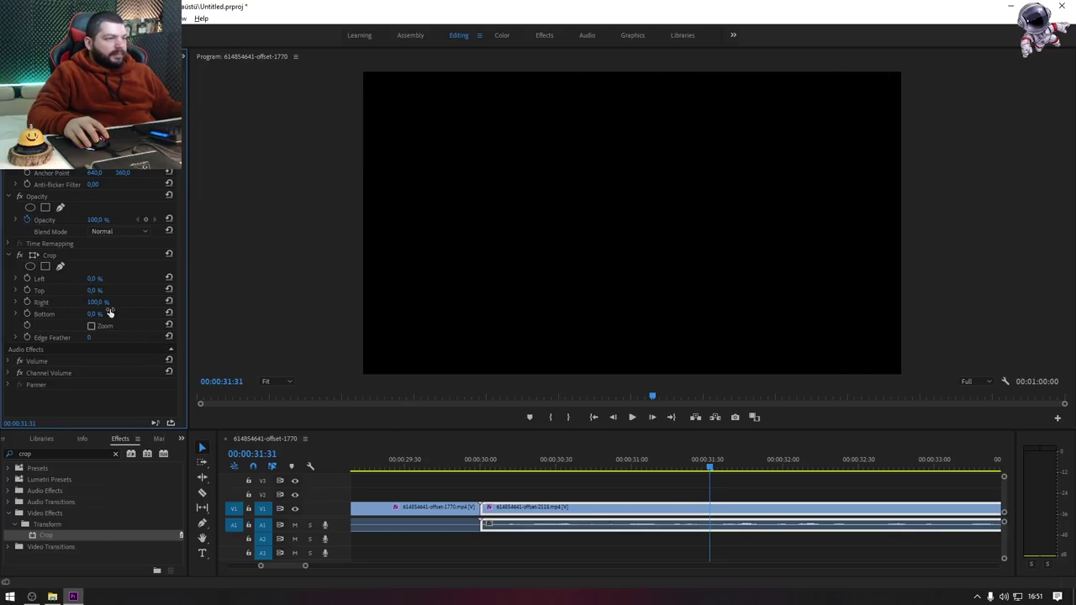
pyautogui.press('Up')
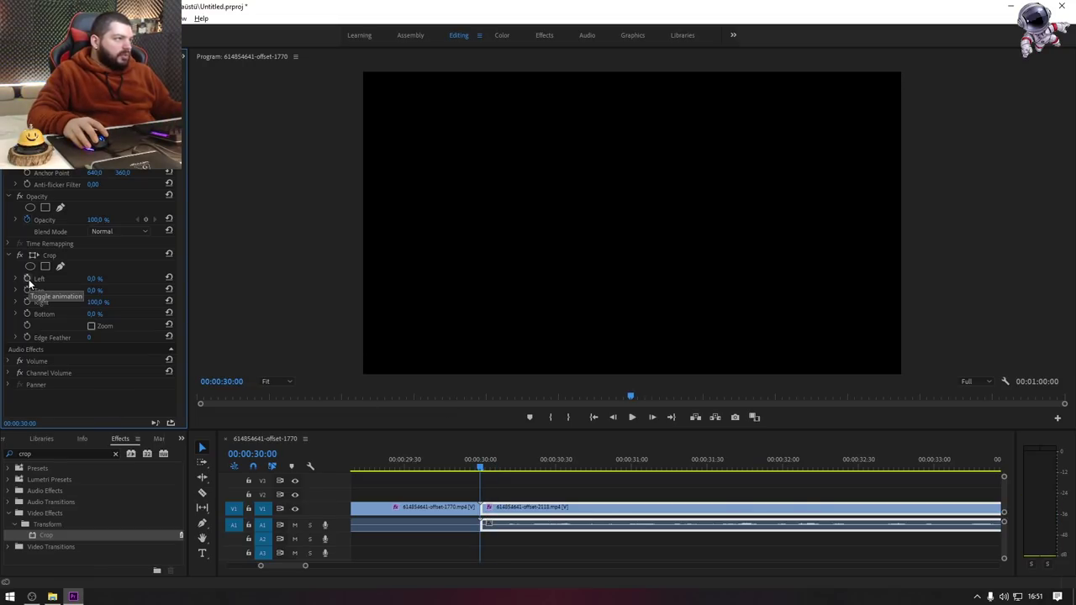
pyautogui.click(487, 466)
pyautogui.moveTo(522, 469); pyautogui.dragTo(626, 479)
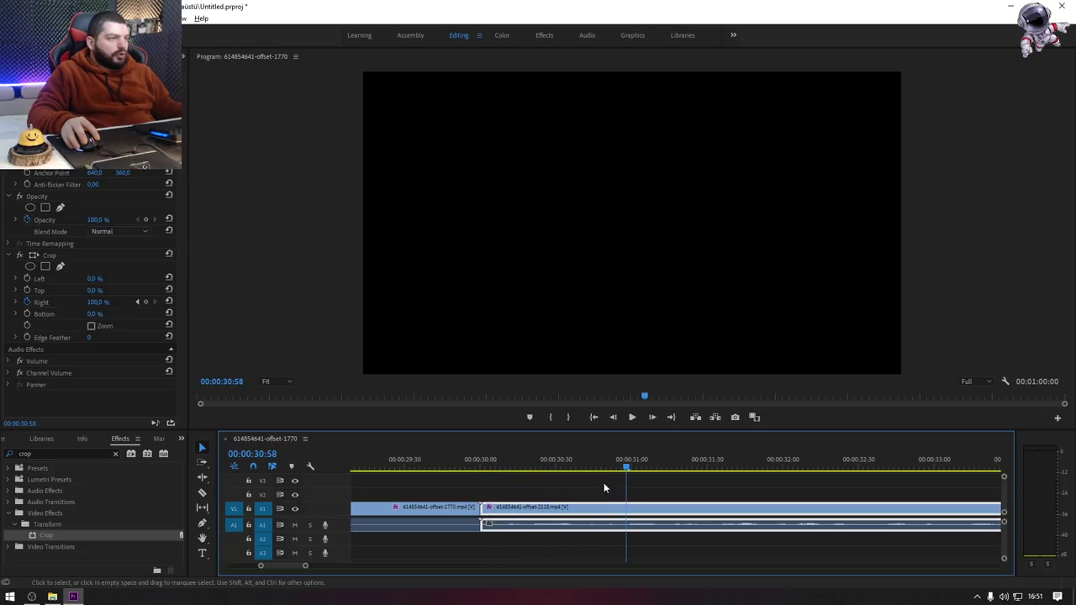
pyautogui.click(90, 300)
pyautogui.moveTo(91, 300); pyautogui.dragTo(33, 300)
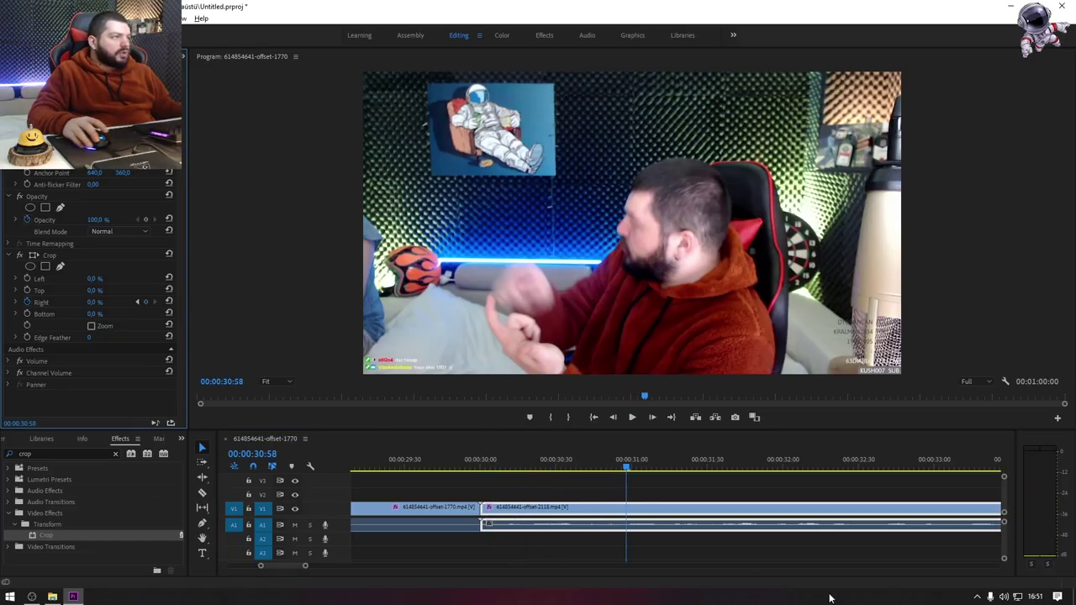
# Step: Scrub and play back the right-crop reveal from before the cut
pyautogui.moveTo(626, 468); pyautogui.dragTo(585, 467)
pyautogui.scroll(-2, 563, 497)
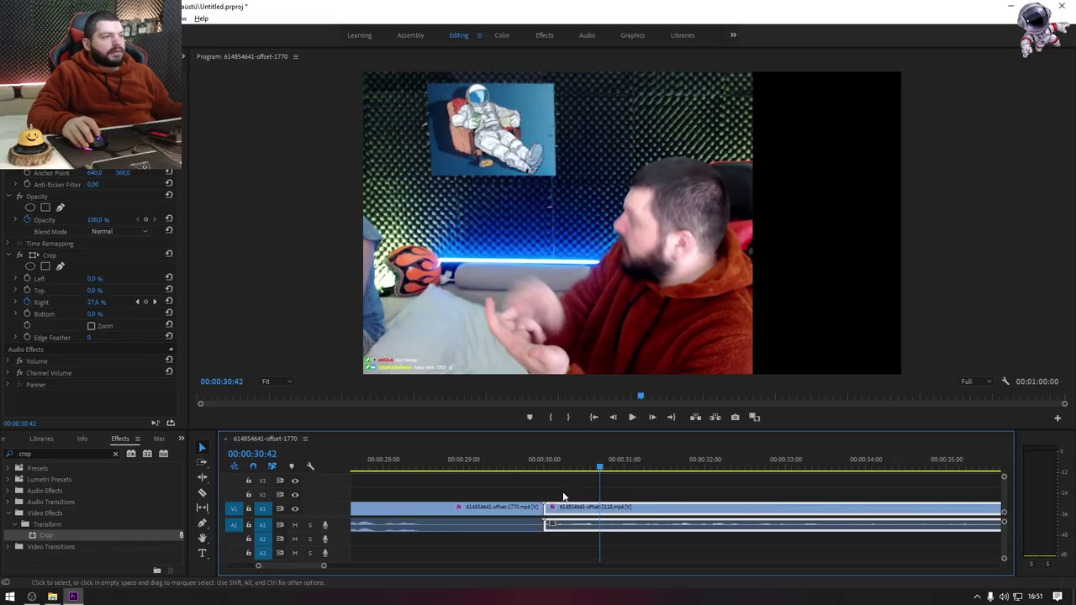
pyautogui.scroll(-2, 563, 497)
pyautogui.click(400, 464)
pyautogui.press('space')
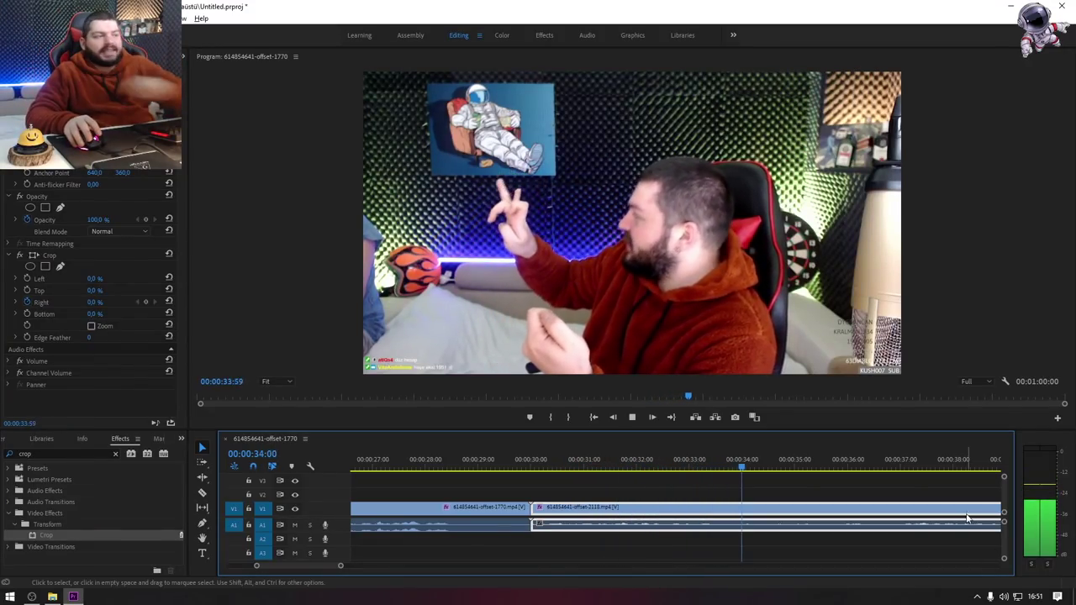
pyautogui.press('space')
# Step: Search 'door' and drop Wipe > Barn Doors onto the start of the first webcam clip
pyautogui.moveTo(521, 464); pyautogui.dragTo(495, 468)
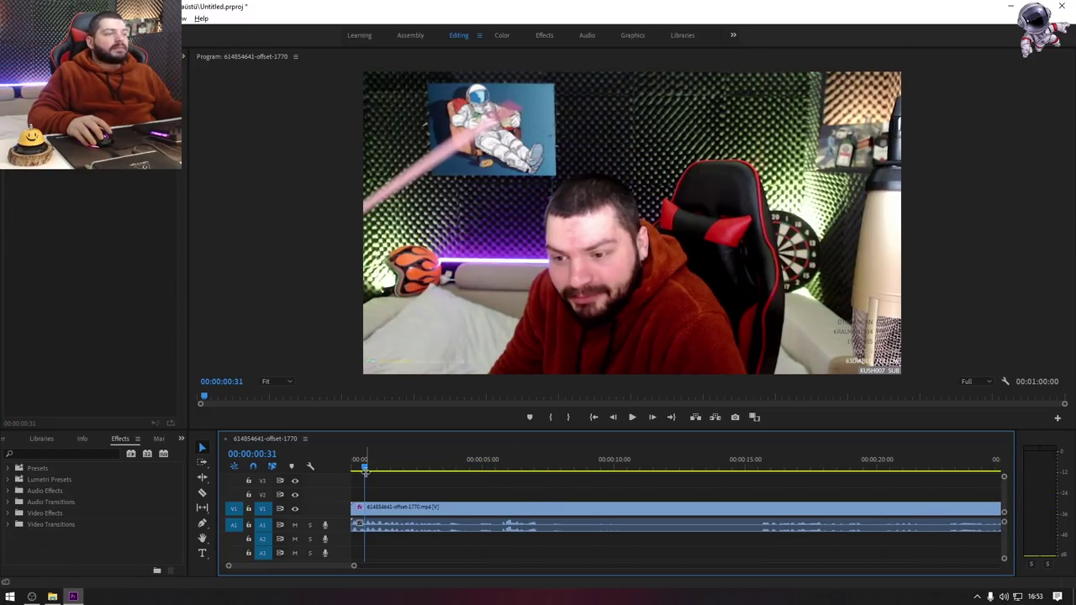
pyautogui.moveTo(364, 471); pyautogui.dragTo(353, 471)
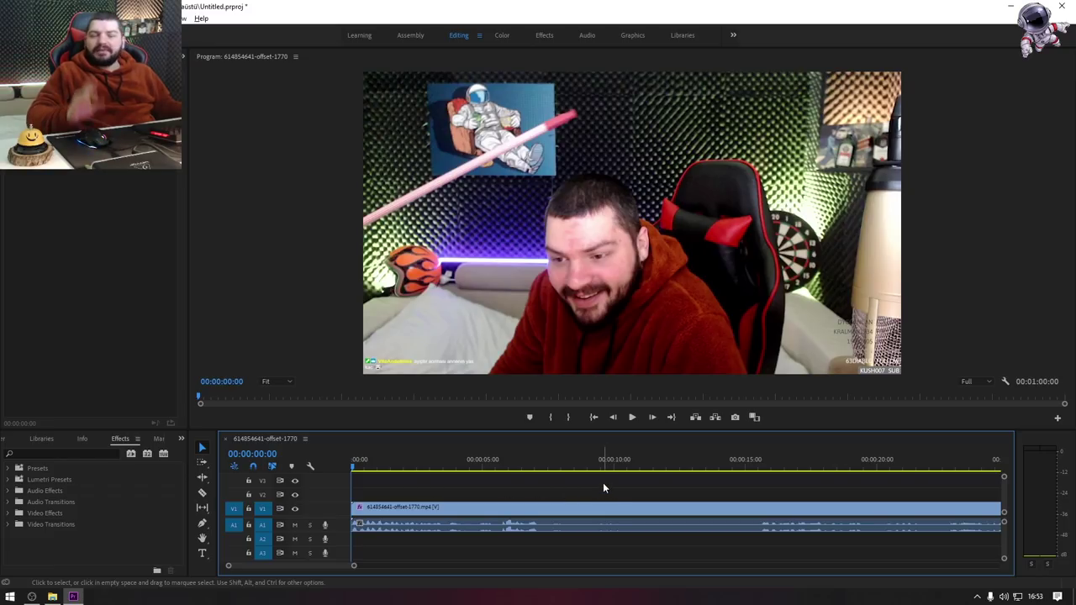
pyautogui.press('=')
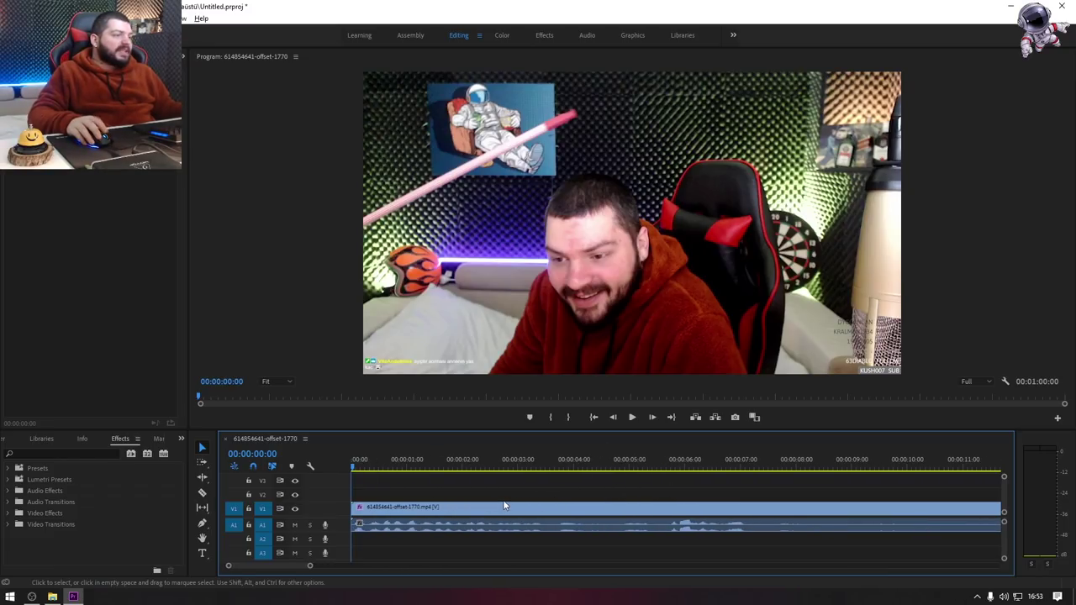
pyautogui.click(69, 454)
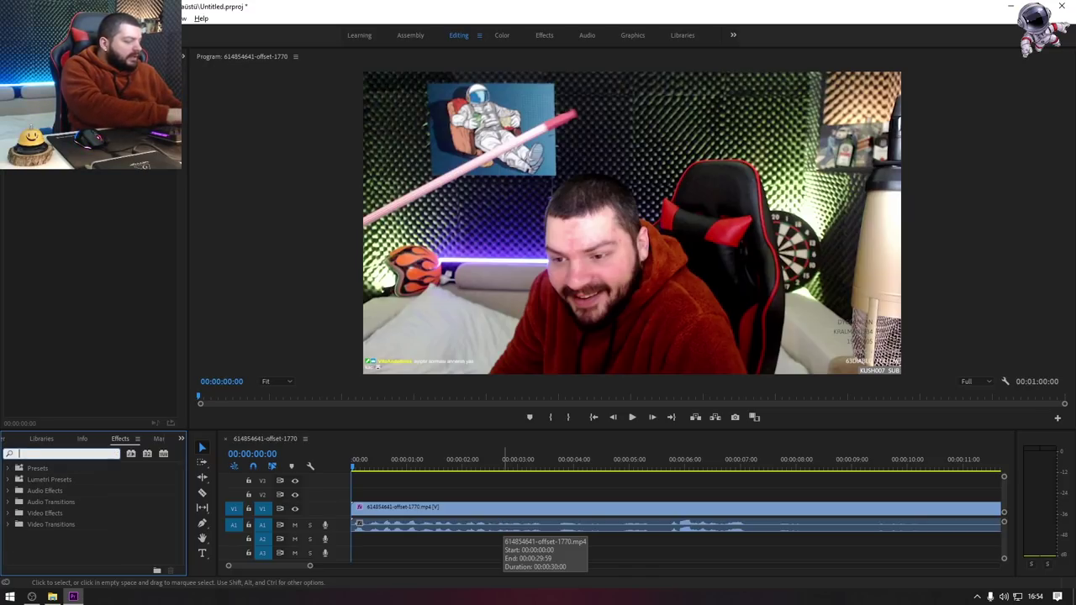
pyautogui.write('do')
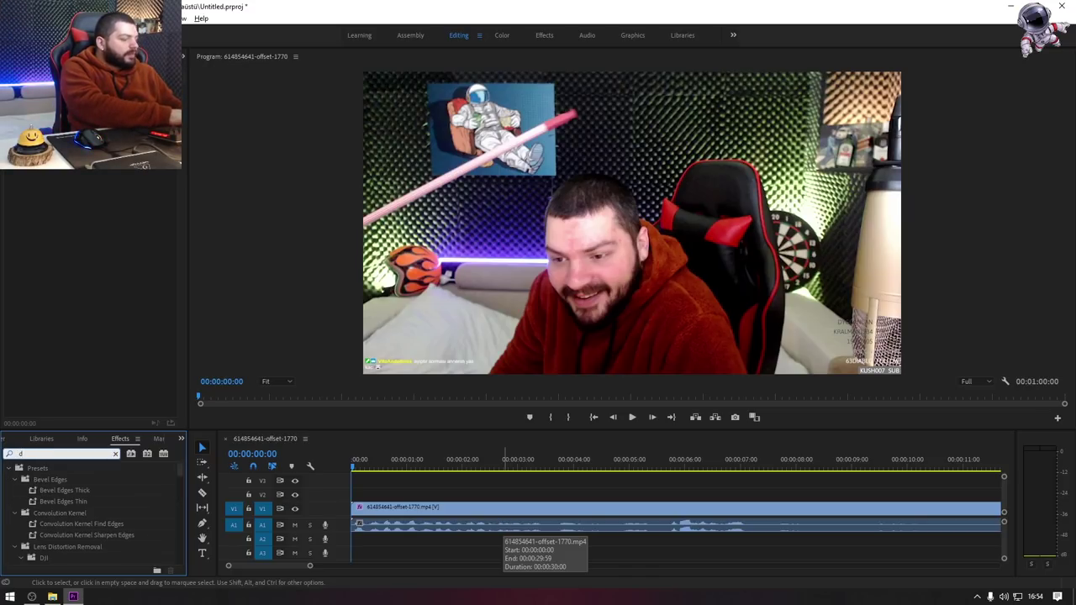
pyautogui.write('r')
pyautogui.click(71, 546)
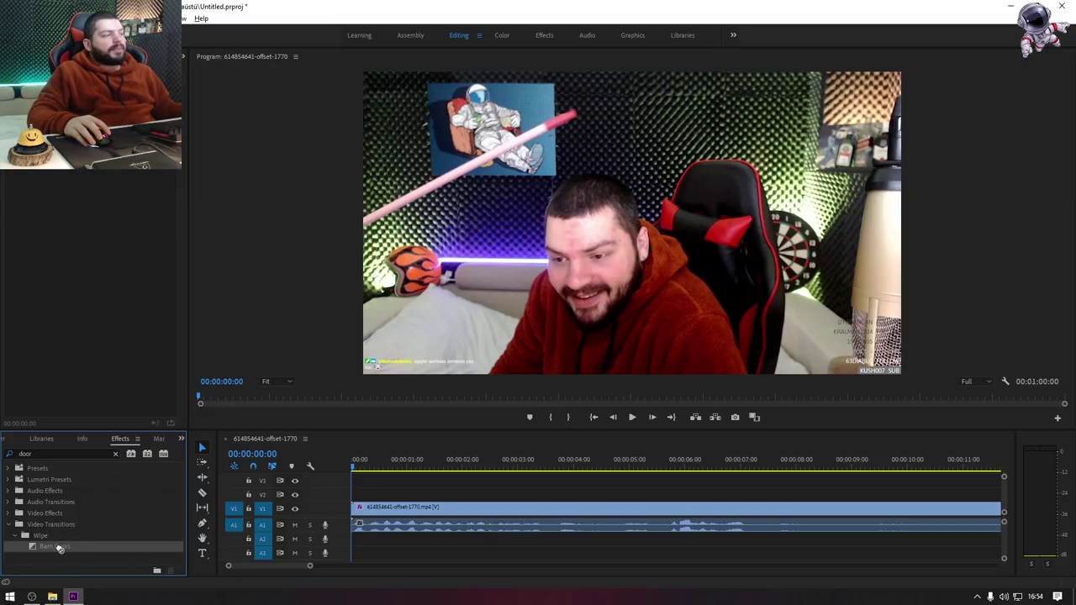
pyautogui.moveTo(341, 534); pyautogui.dragTo(359, 513)
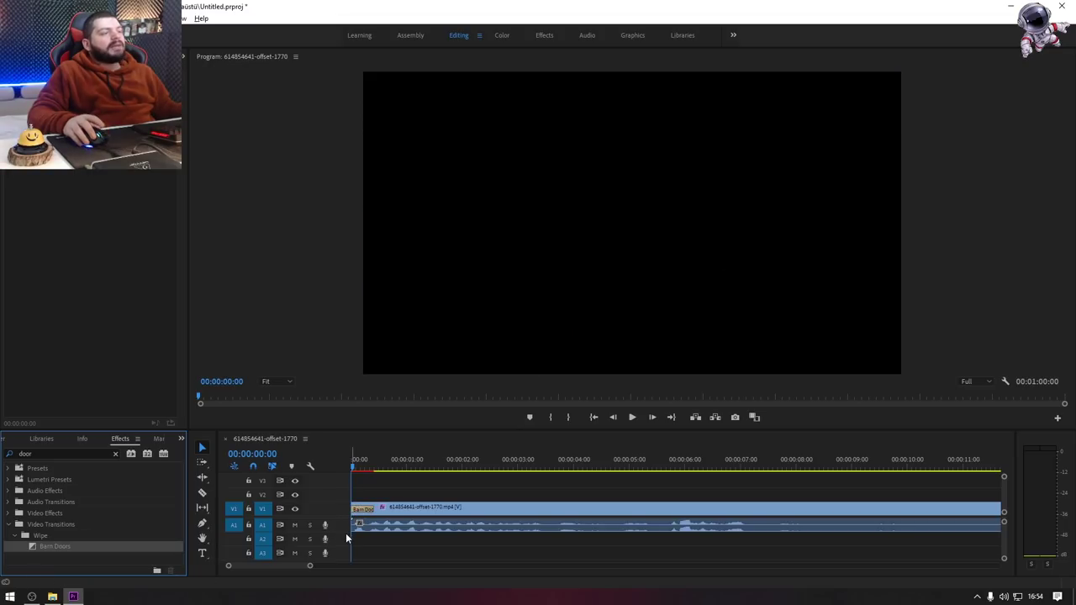
# Step: Preview the intro and lengthen the Barn Doors transition to about 00:00:01:48
pyautogui.press('Return')
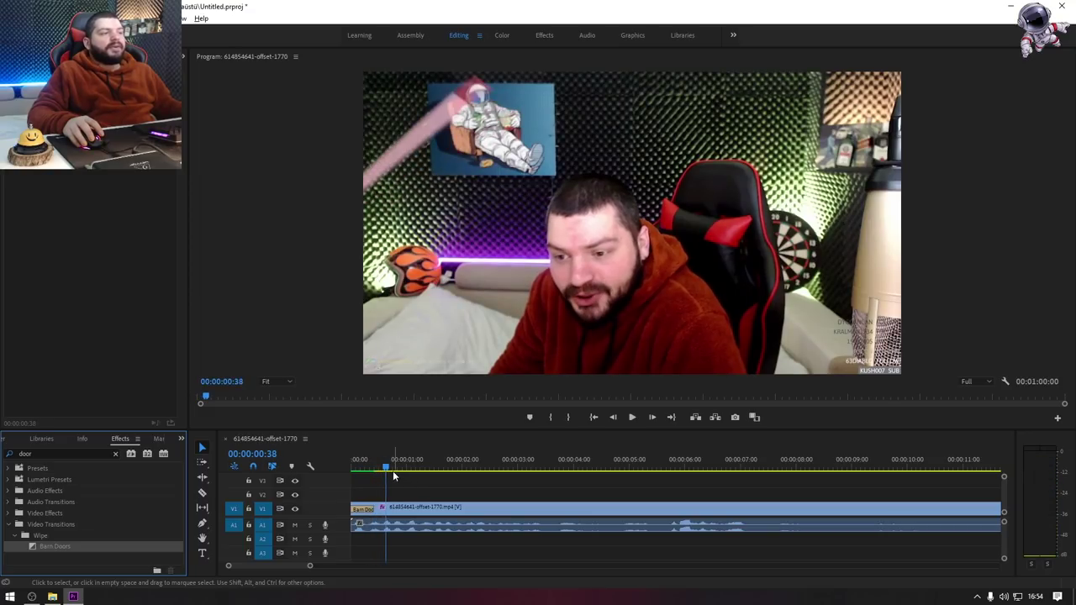
pyautogui.click(385, 469)
pyautogui.moveTo(385, 469); pyautogui.dragTo(379, 458)
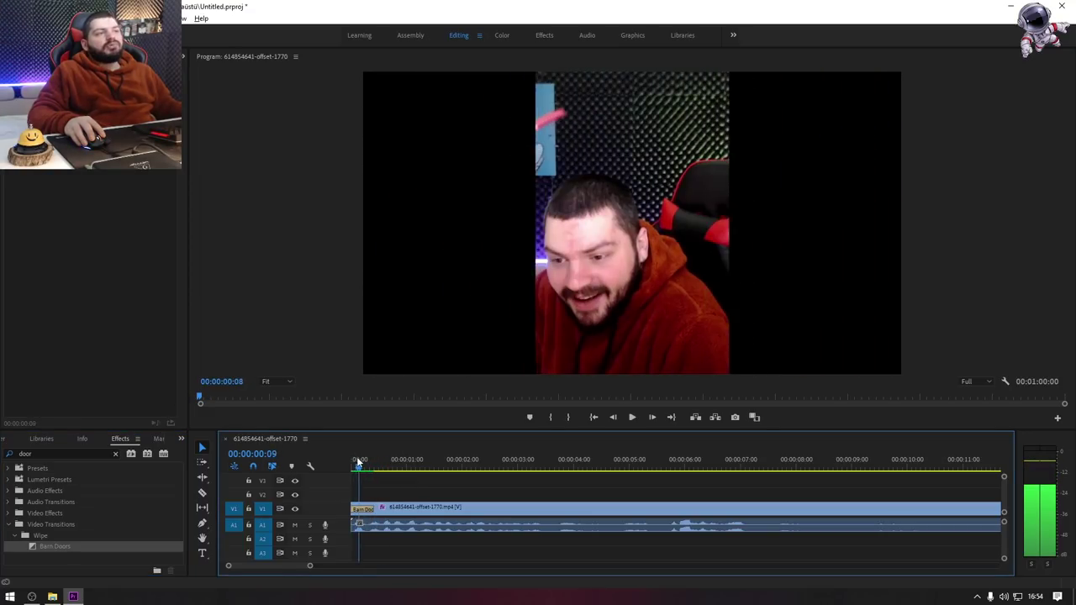
pyautogui.click(364, 509)
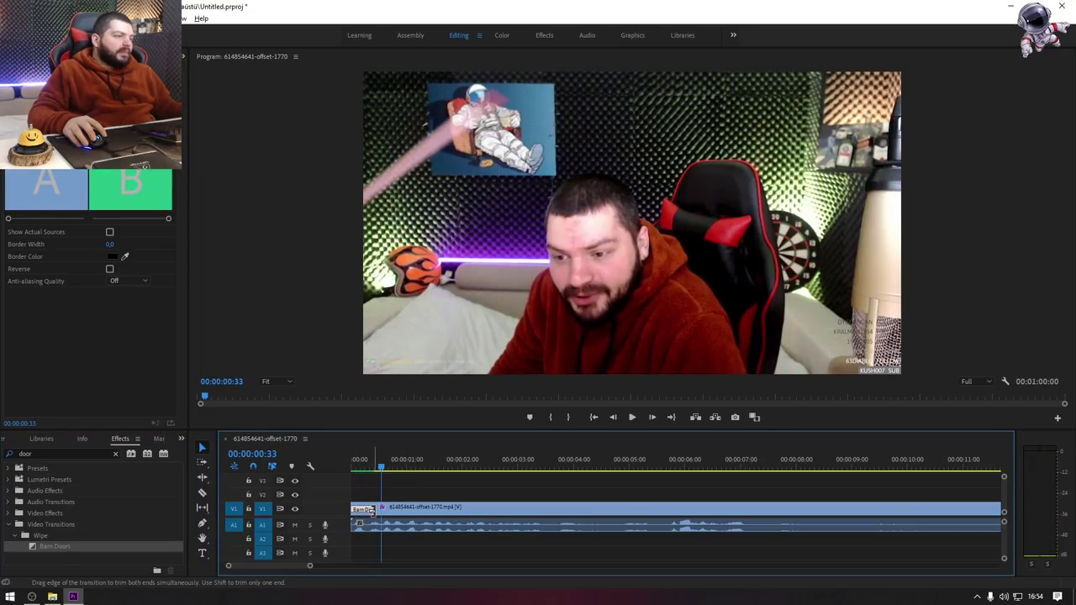
pyautogui.moveTo(373, 508); pyautogui.dragTo(450, 508)
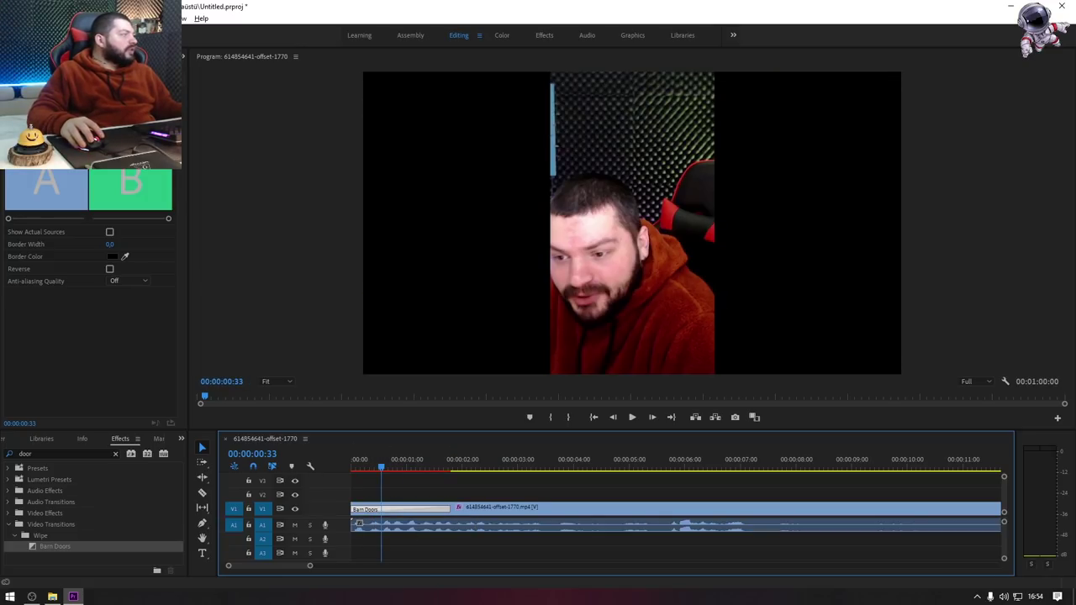
# Step: Switch the Barn Doors orientation so the doors open horizontally
pyautogui.moveTo(349, 12); pyautogui.dragTo(549, 131)
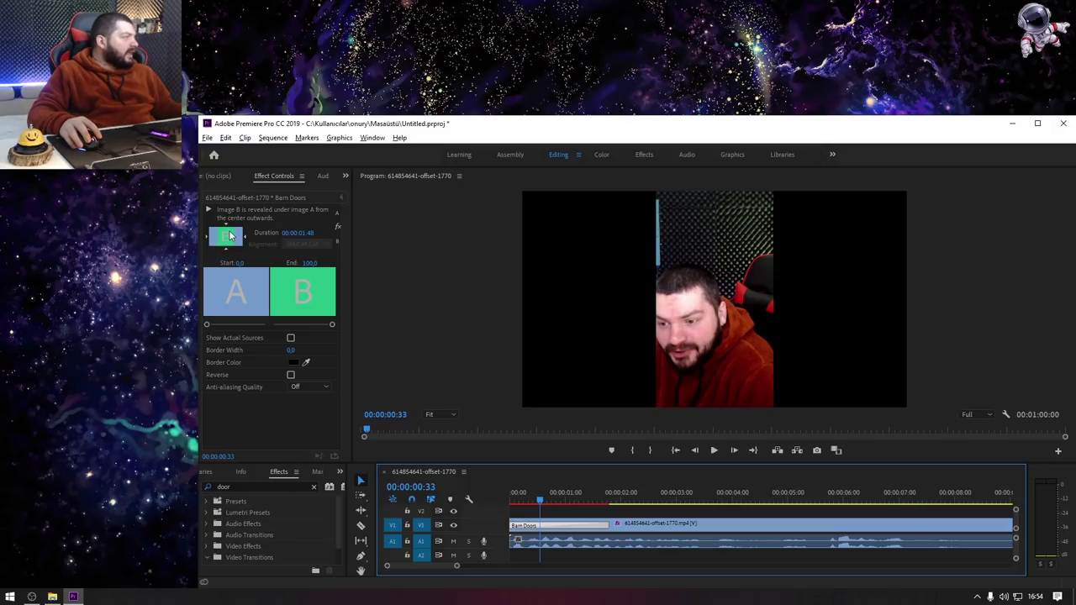
pyautogui.click(227, 226)
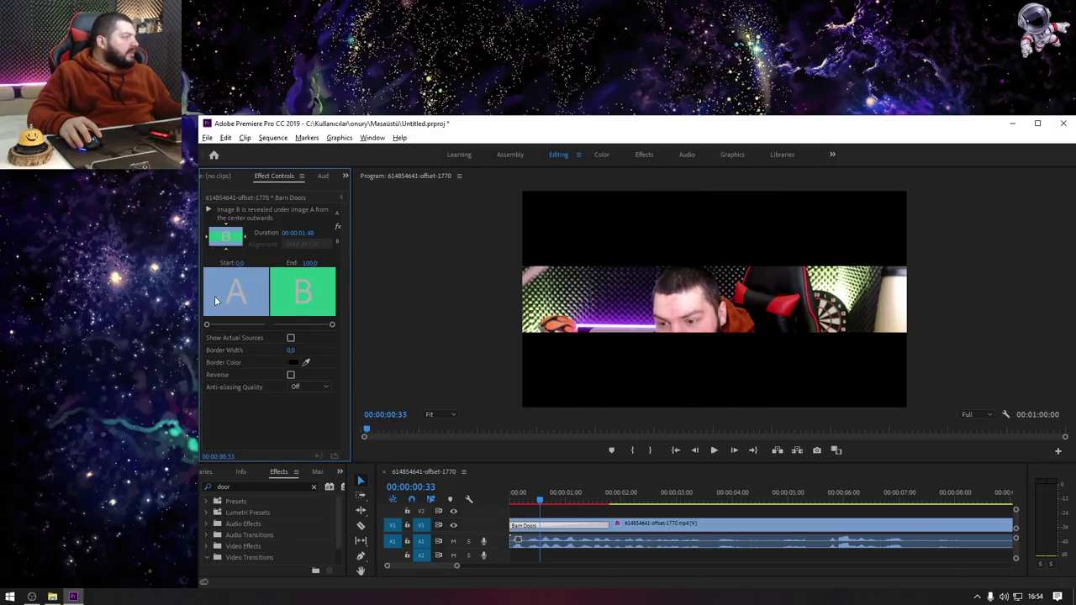
pyautogui.moveTo(576, 135); pyautogui.dragTo(559, 137)
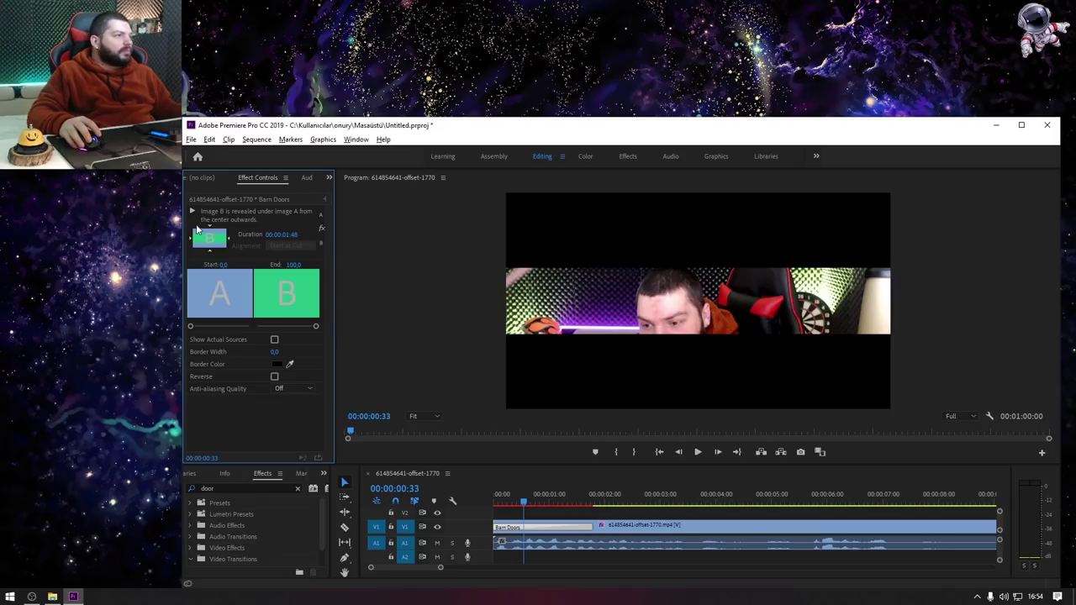
pyautogui.moveTo(646, 129); pyautogui.dragTo(645, 1)
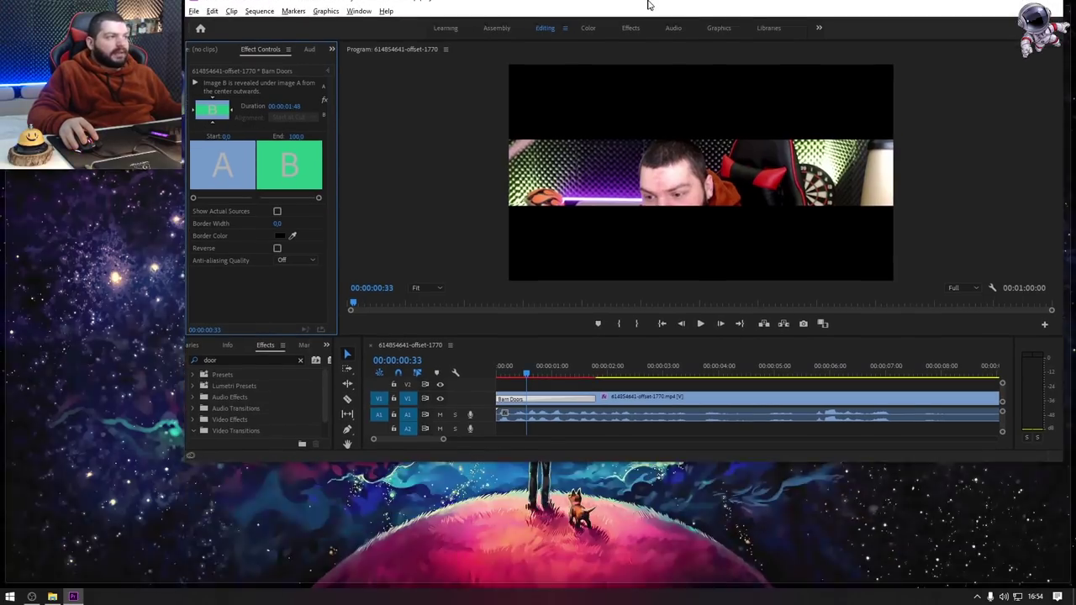
# Step: Play the intro from the sequence start with rendered previews
pyautogui.moveTo(384, 468); pyautogui.dragTo(353, 468)
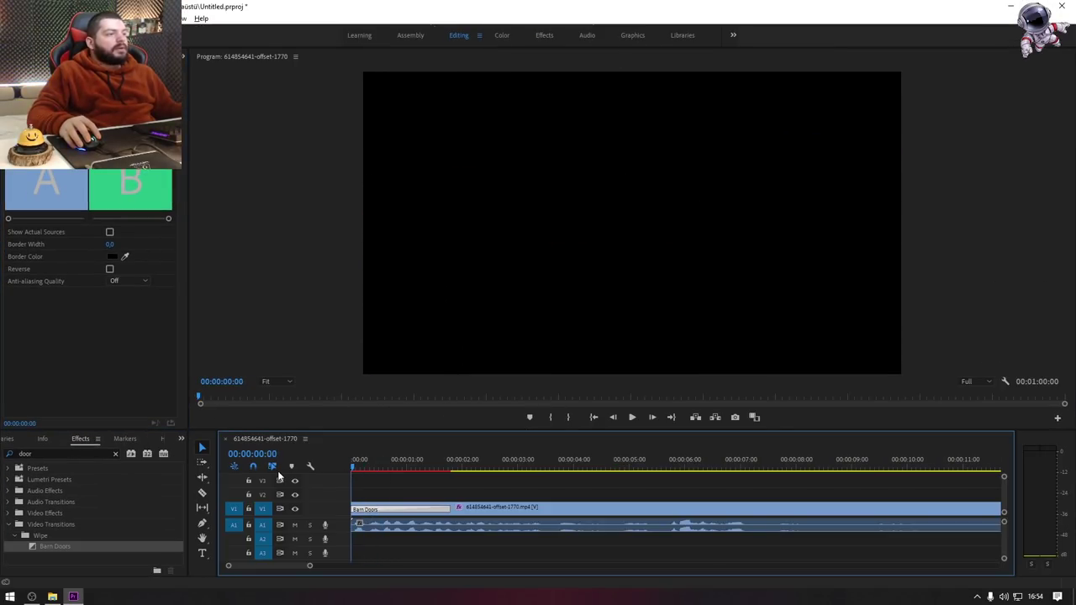
pyautogui.press('space')
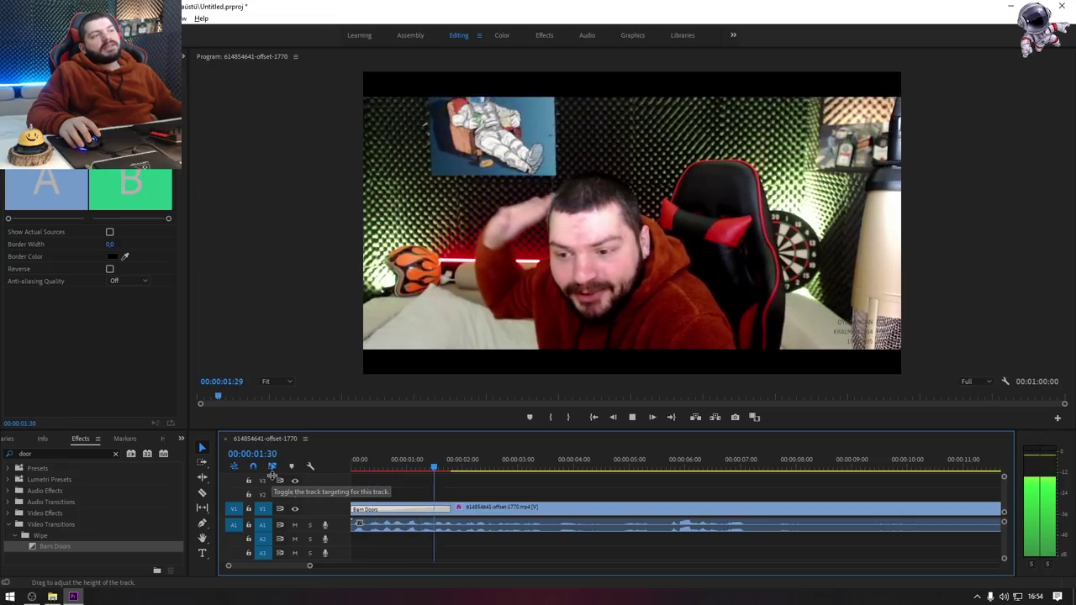
pyautogui.press('Return')
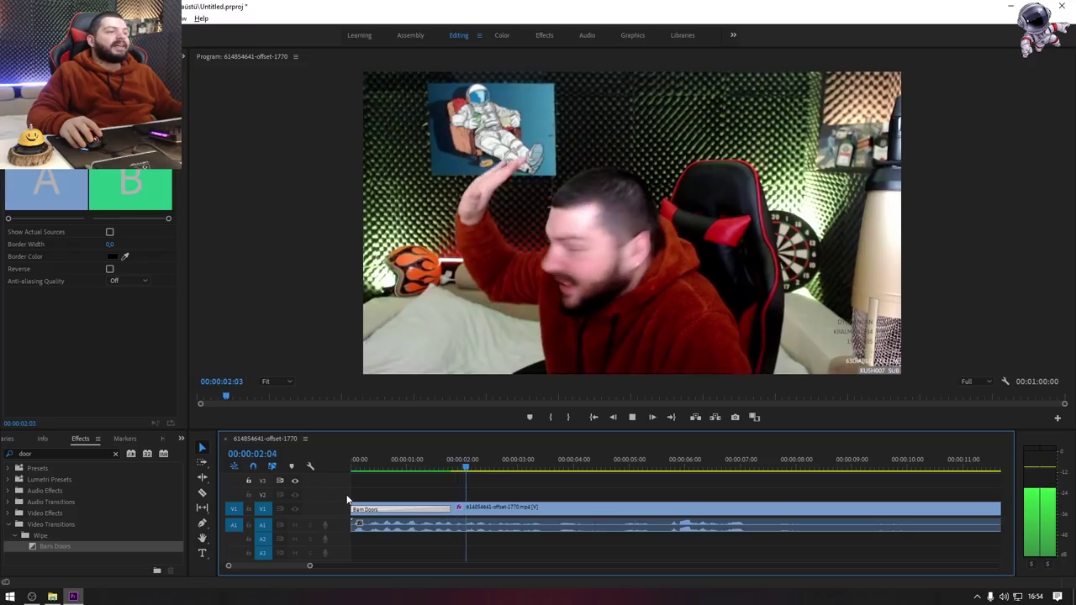
pyautogui.press('space')
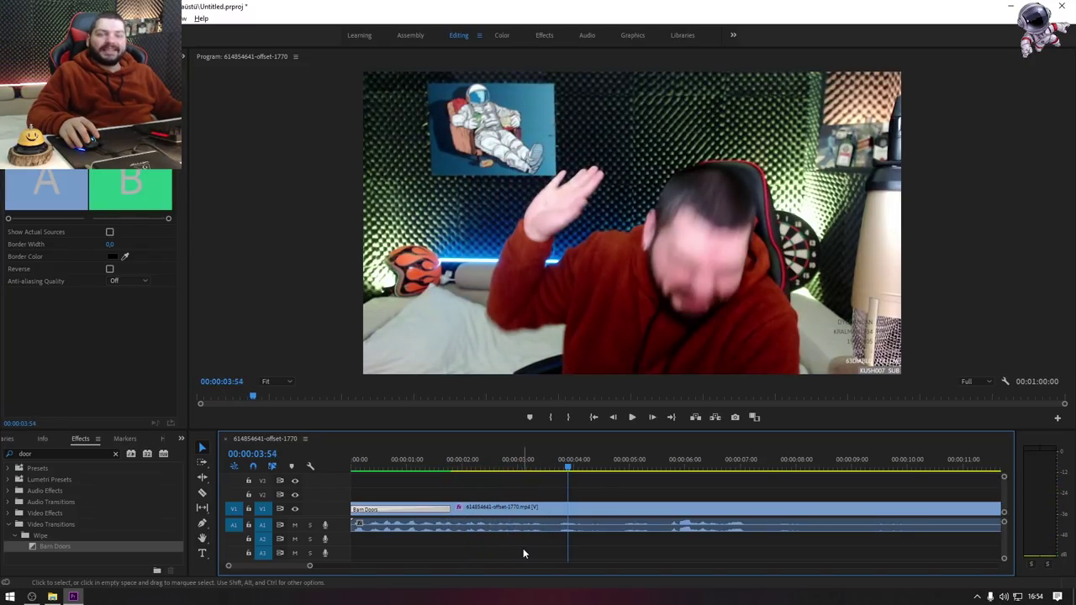
pyautogui.press('c')
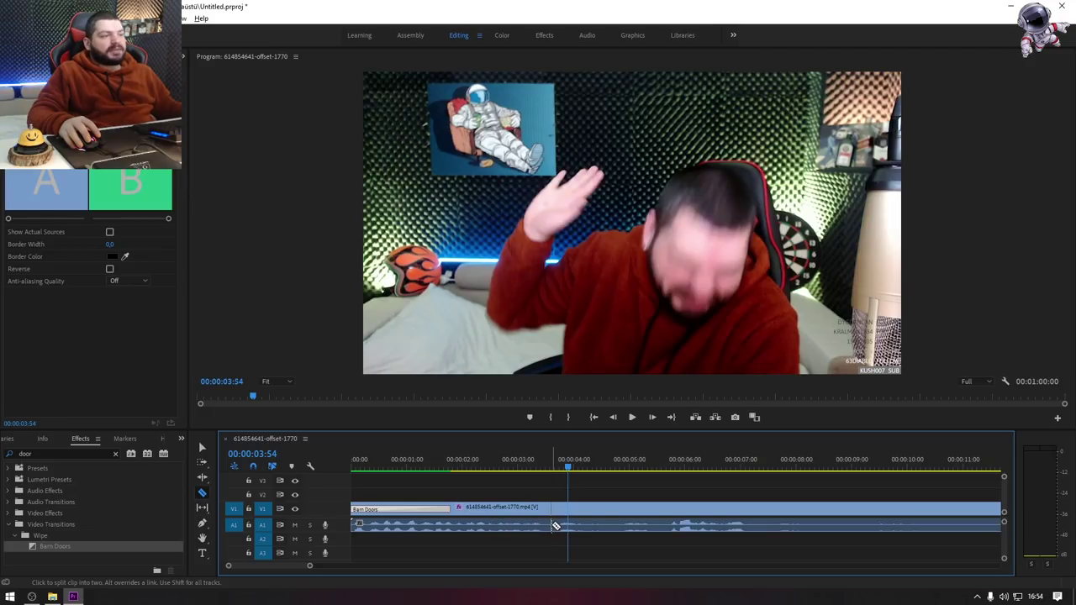
# Step: Razor-cut the webcam clip near 00:00:03:54 and extend Barn Doors just past 00:00:02:00
pyautogui.press('space')
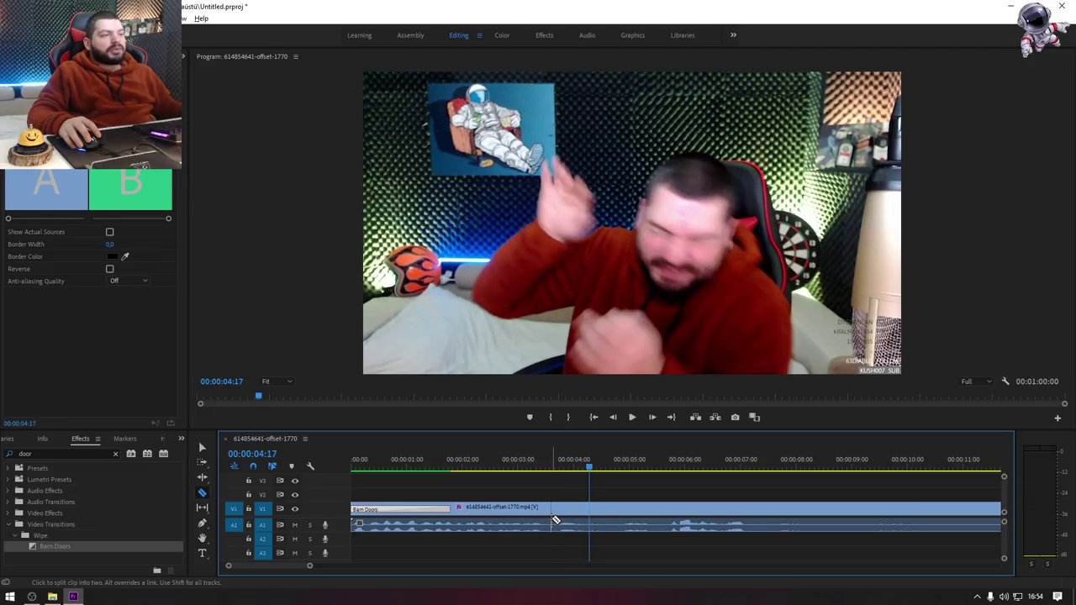
pyautogui.click(555, 521)
pyautogui.press('v')
pyautogui.moveTo(580, 467)
pyautogui.mouseDown()
pyautogui.moveTo(298, 479)
pyautogui.moveTo(419, 480)
pyautogui.moveTo(451, 509)
pyautogui.moveTo(483, 509)
pyautogui.mouseUp()
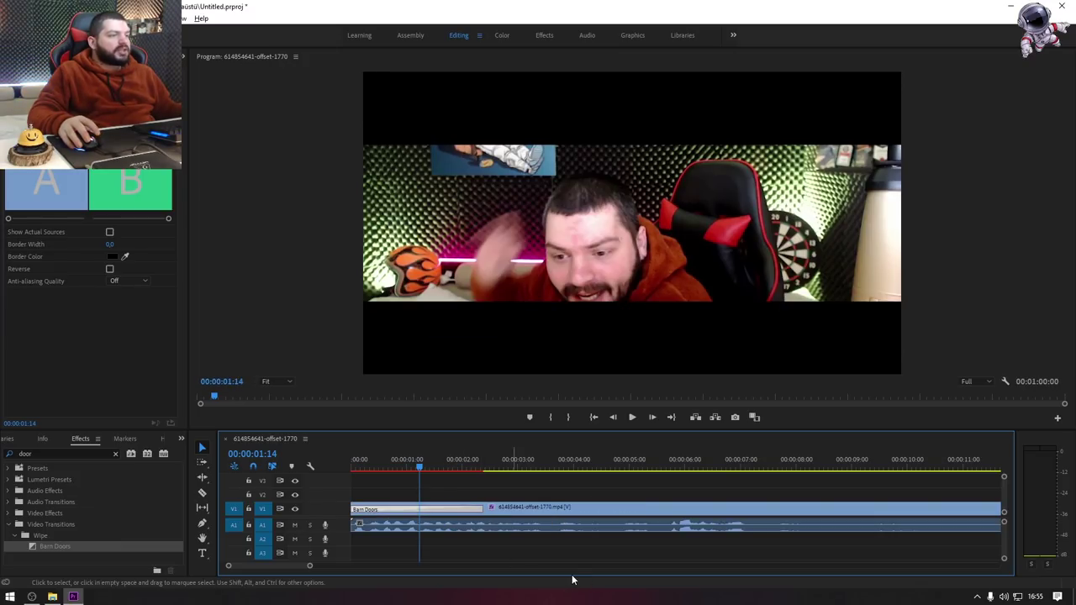
pyautogui.press('c')
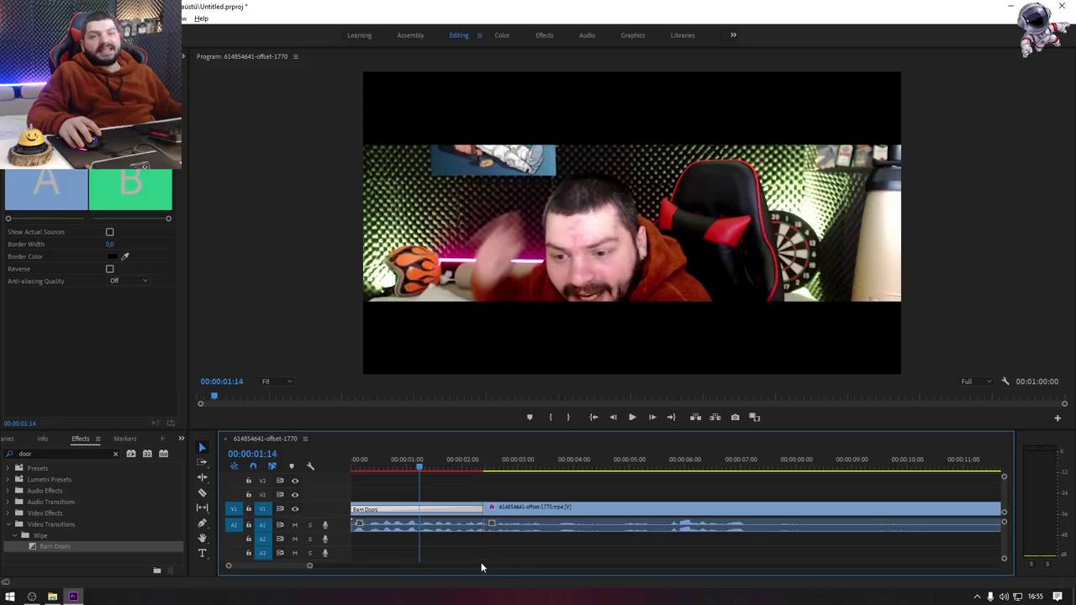
pyautogui.press('v')
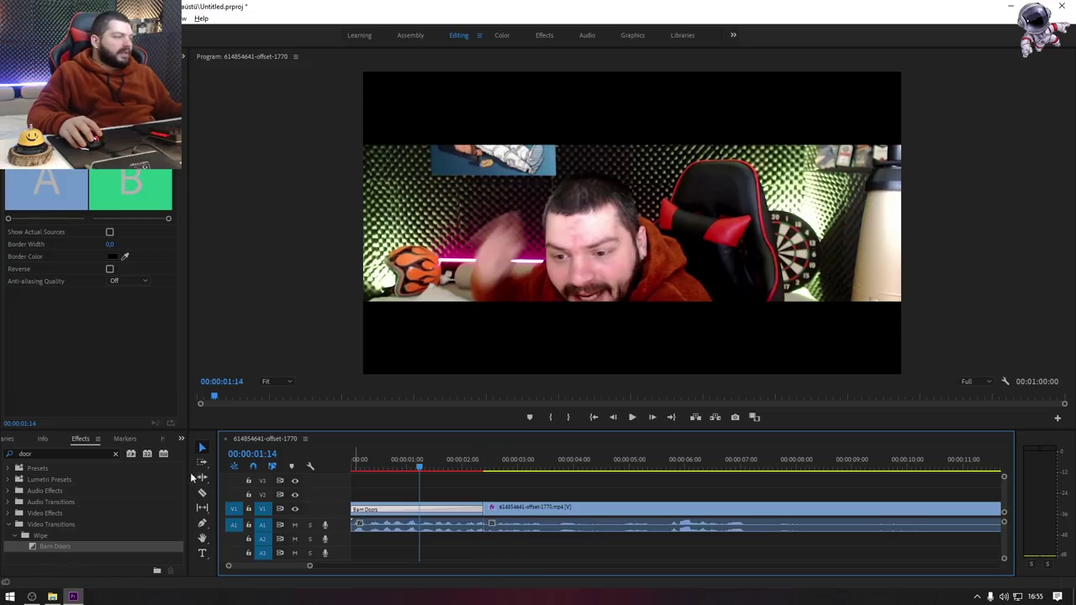
# Step: Search 'black' in Effects and apply Black & White to the clip's first part
pyautogui.doubleClick(73, 453)
pyautogui.write('black')
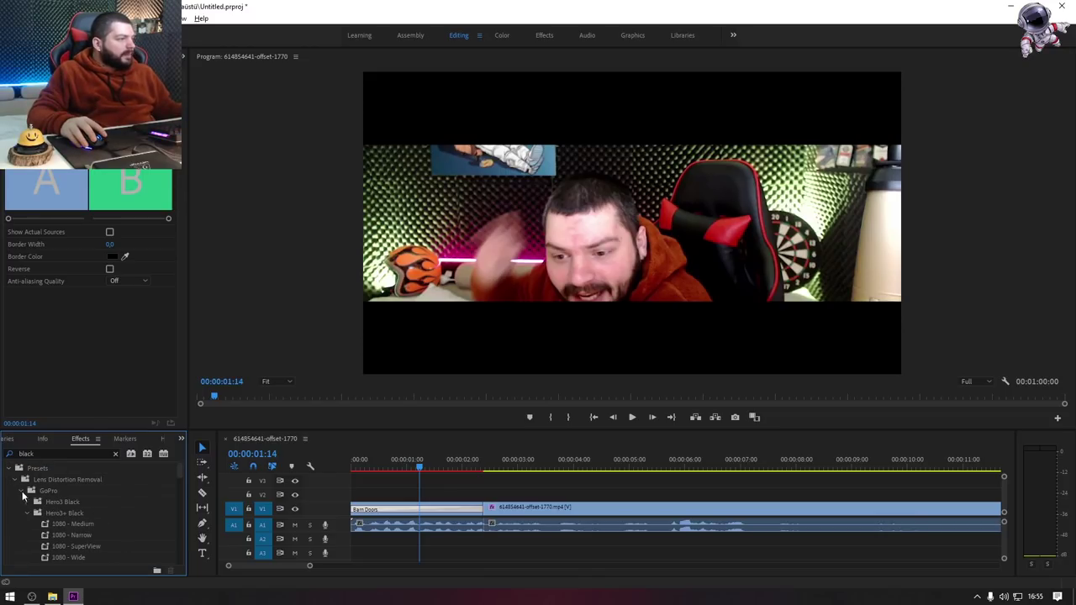
pyautogui.click(15, 481)
pyautogui.click(12, 492)
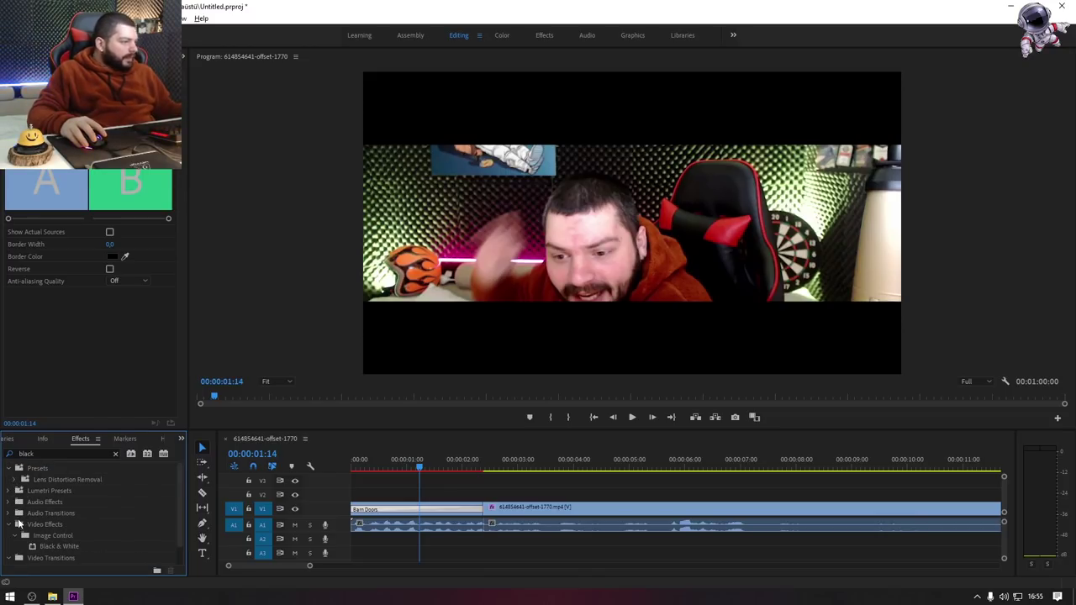
pyautogui.click(45, 548)
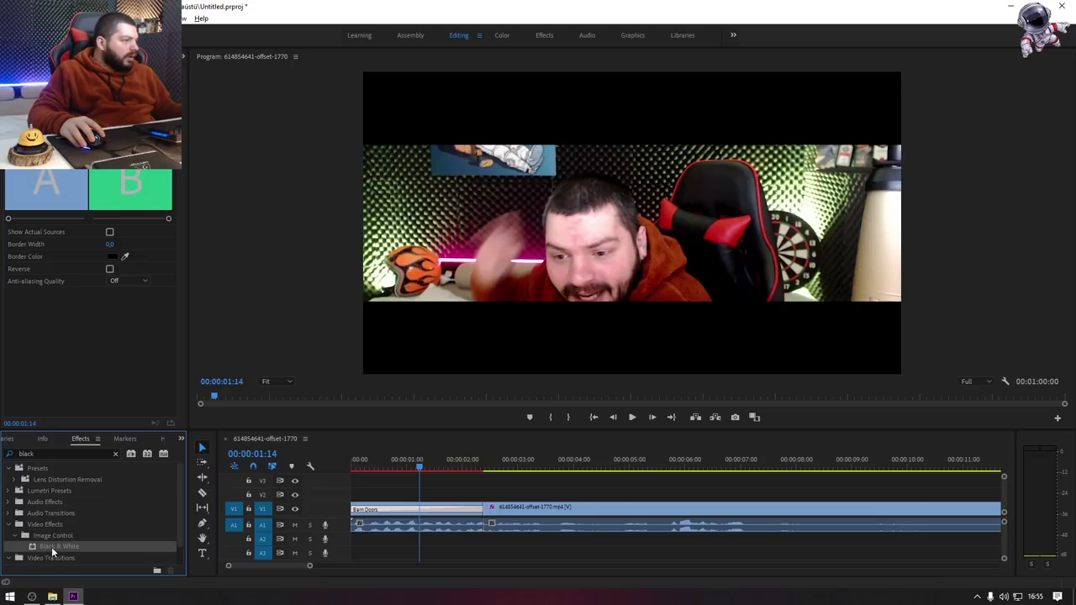
pyautogui.moveTo(51, 547); pyautogui.dragTo(437, 509)
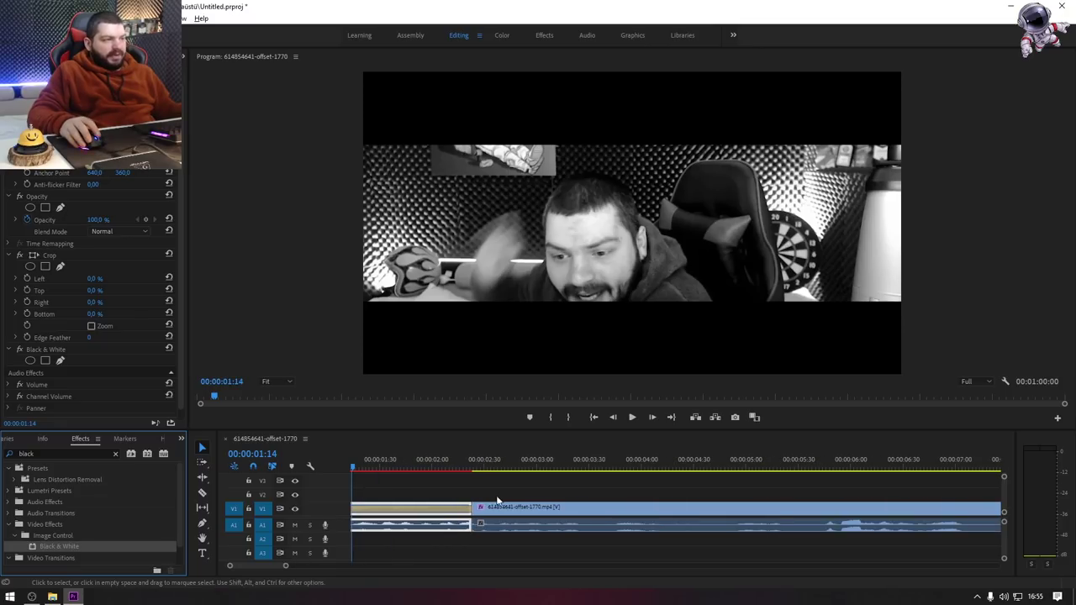
pyautogui.press('=')
pyautogui.press('=')
pyautogui.press('=')
pyautogui.scroll(1, 444, 538)
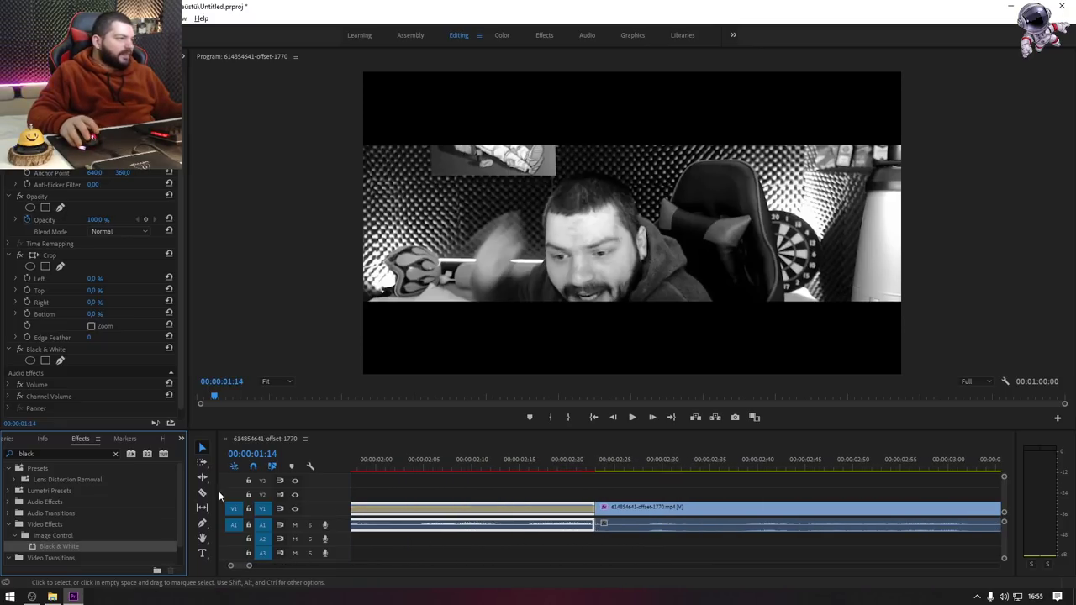
pyautogui.doubleClick(49, 454)
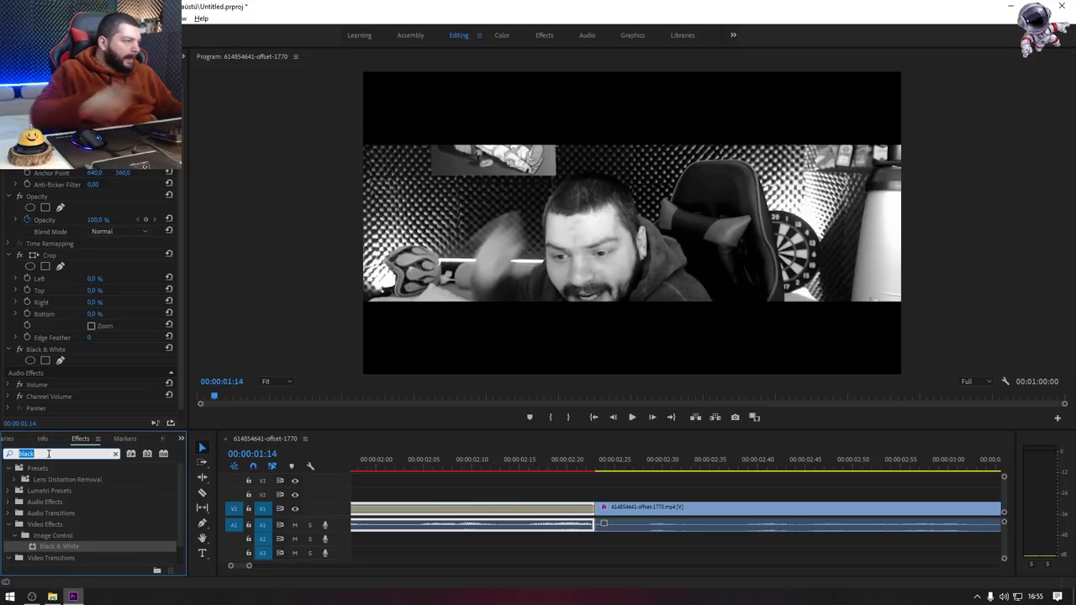
# Step: Place Video Transitions > Dissolve > Film Dissolve on the V1 cut and play it back
pyautogui.click(113, 454)
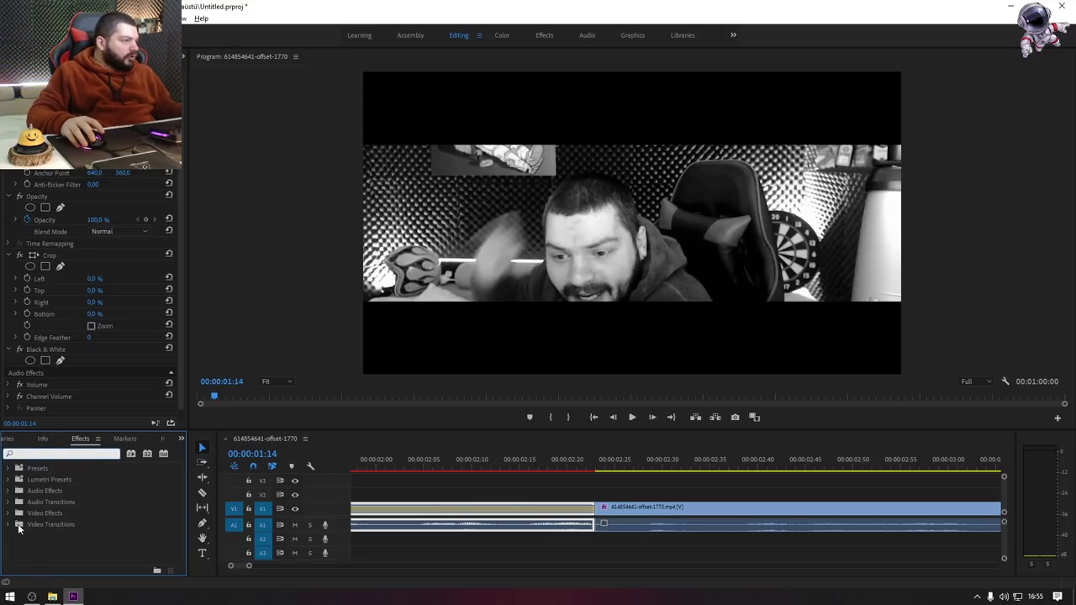
pyautogui.click(9, 524)
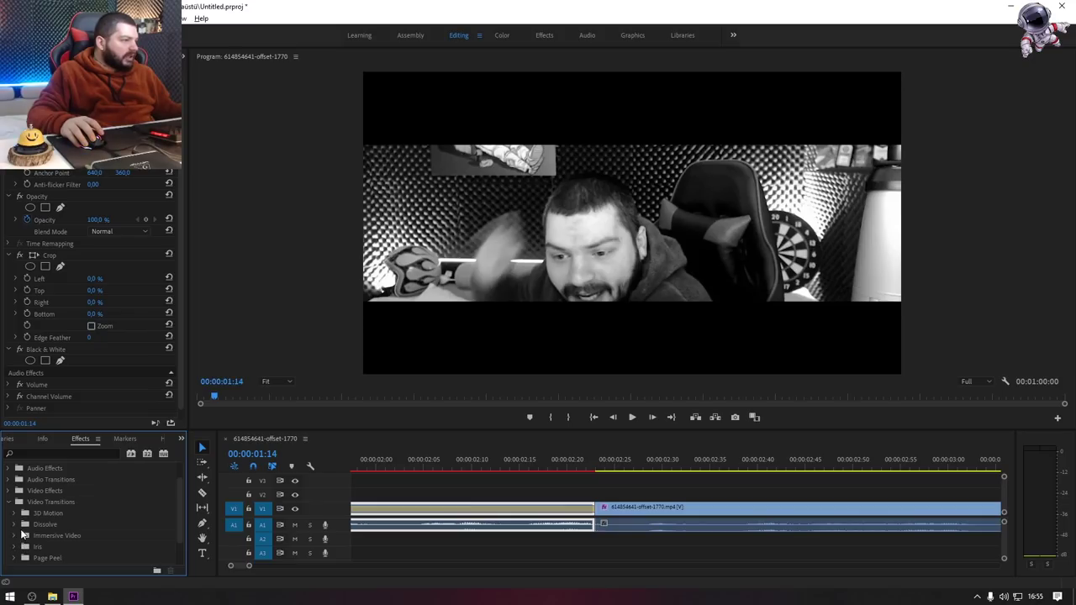
pyautogui.click(14, 524)
pyautogui.scroll(-1, 34, 531)
pyautogui.scroll(-1, 42, 535)
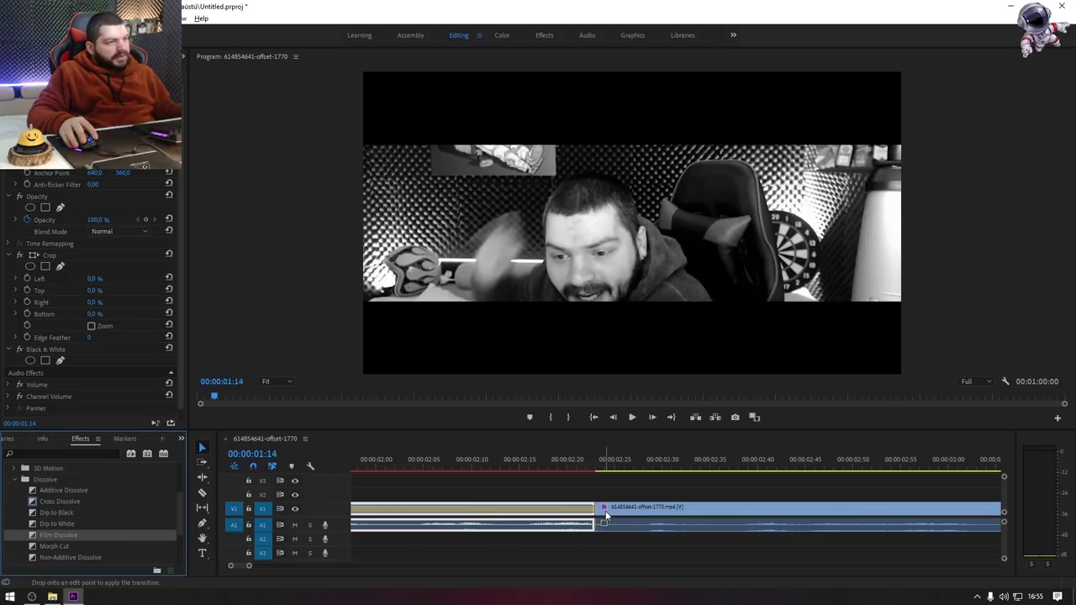
pyautogui.moveTo(605, 515); pyautogui.dragTo(601, 514)
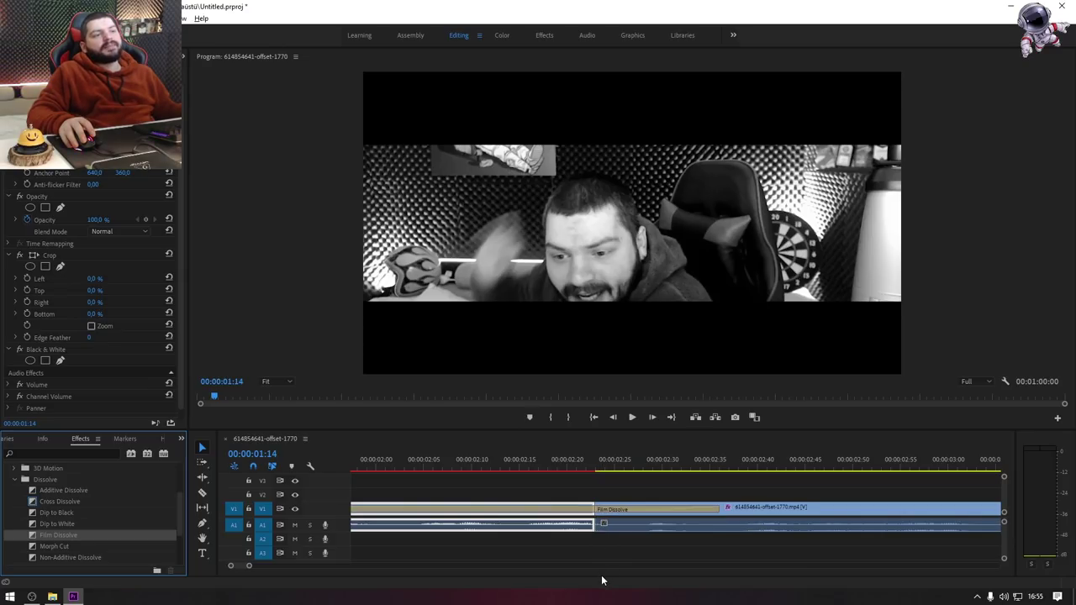
pyautogui.click(560, 469)
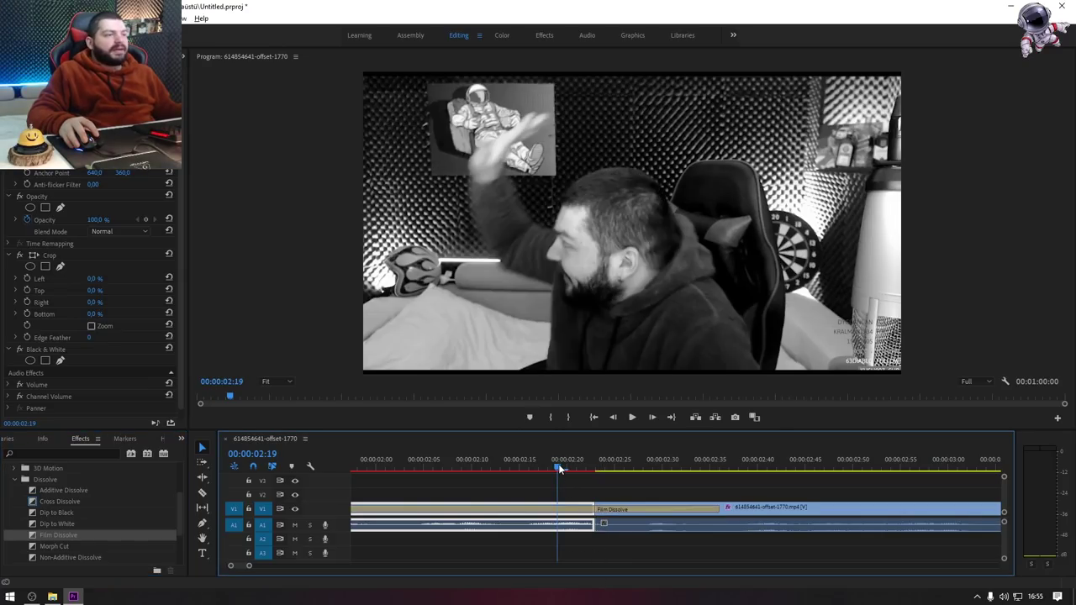
pyautogui.press('Return')
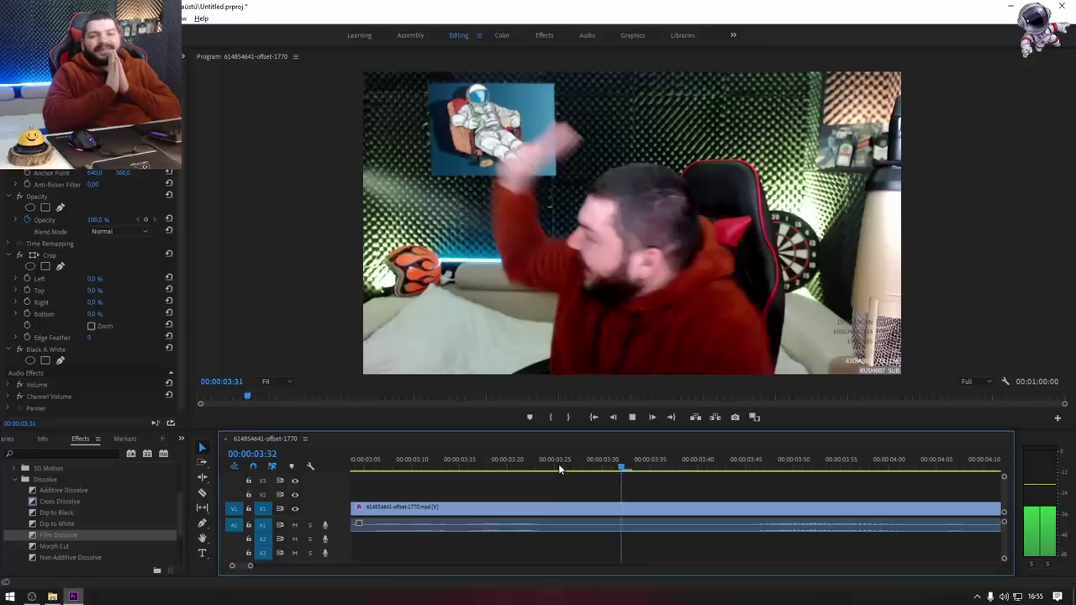
# Step: Drag the Film Dissolve's right edge outward to lengthen it
pyautogui.press('space')
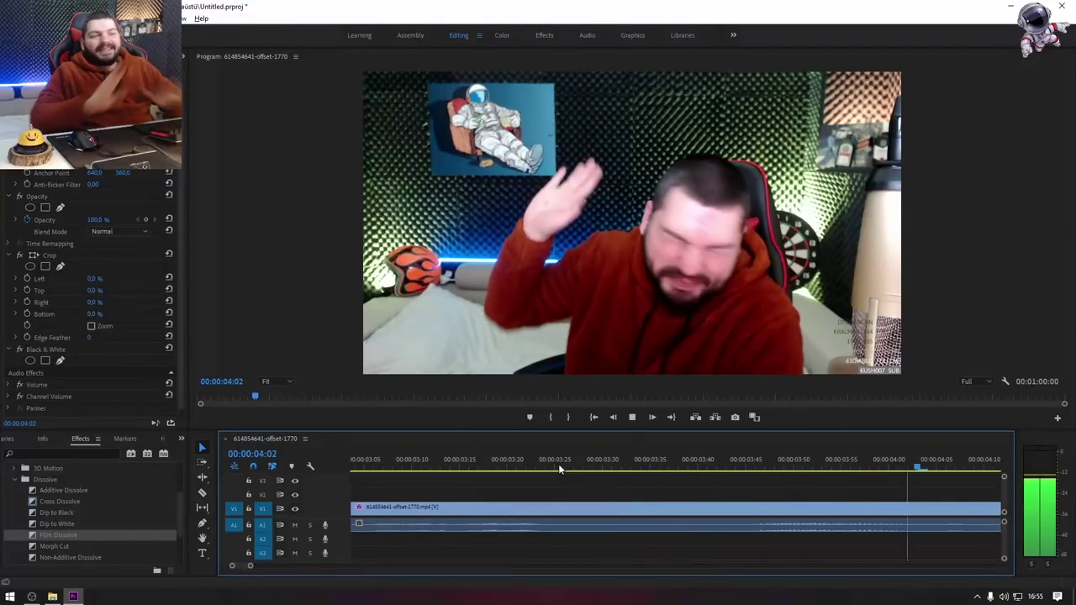
pyautogui.scroll(1, 575, 502)
pyautogui.press('-')
pyautogui.press('-')
pyautogui.press('-')
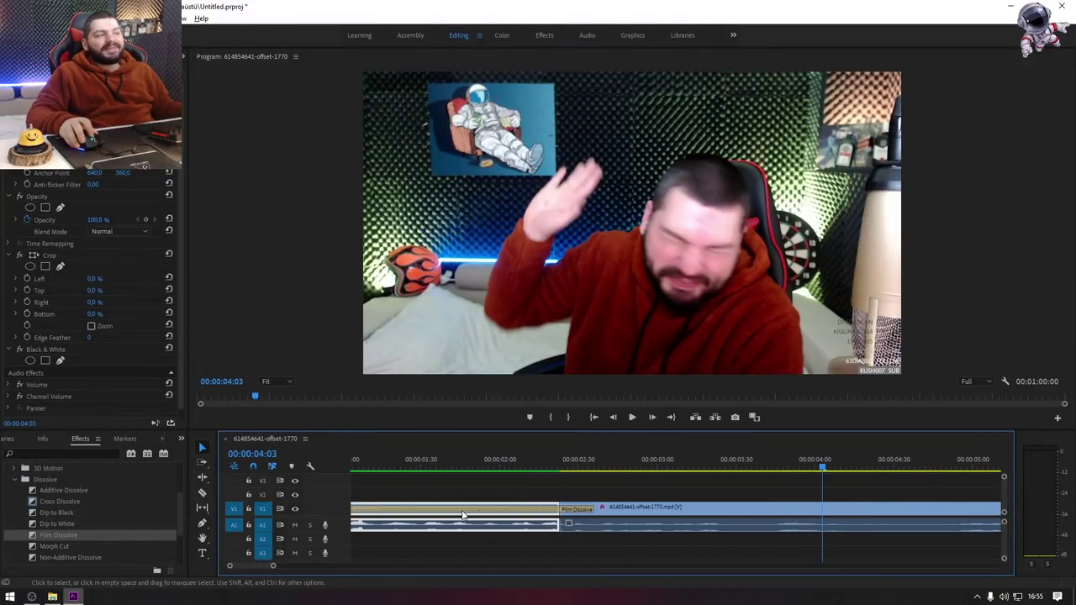
pyautogui.press('=')
pyautogui.press('=')
pyautogui.moveTo(592, 510); pyautogui.dragTo(659, 513)
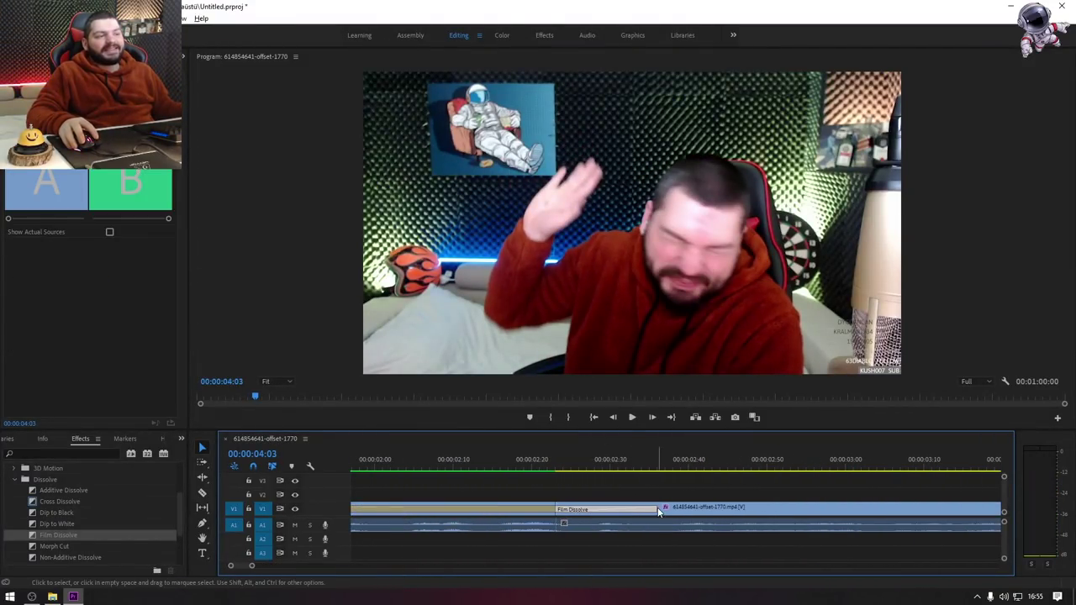
pyautogui.click(664, 513)
pyautogui.click(652, 510)
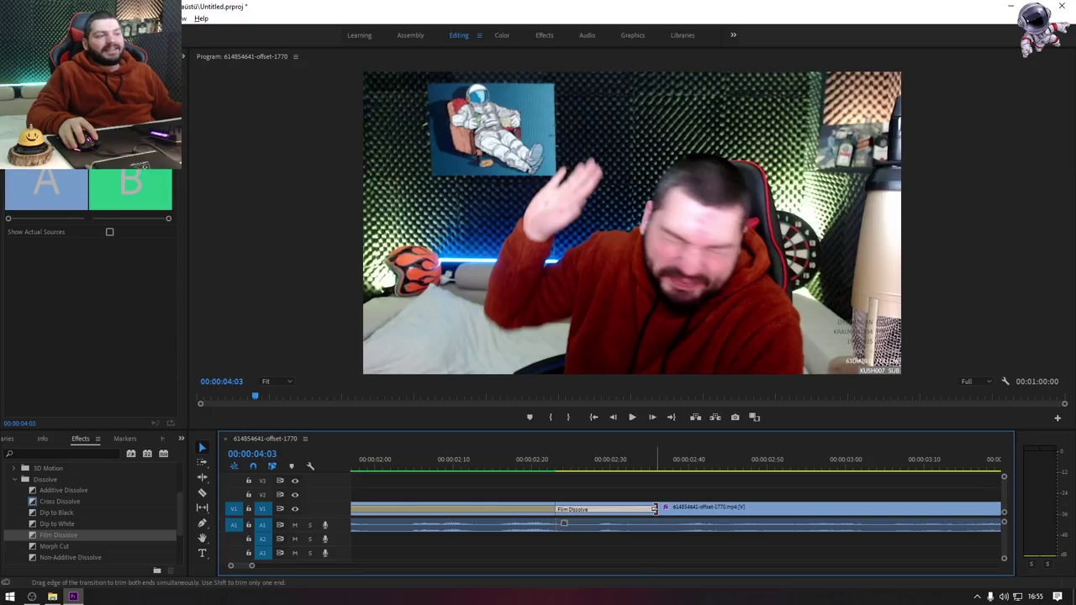
# Step: Fit the sequence in the timeline and play it back from the start
pyautogui.press('-')
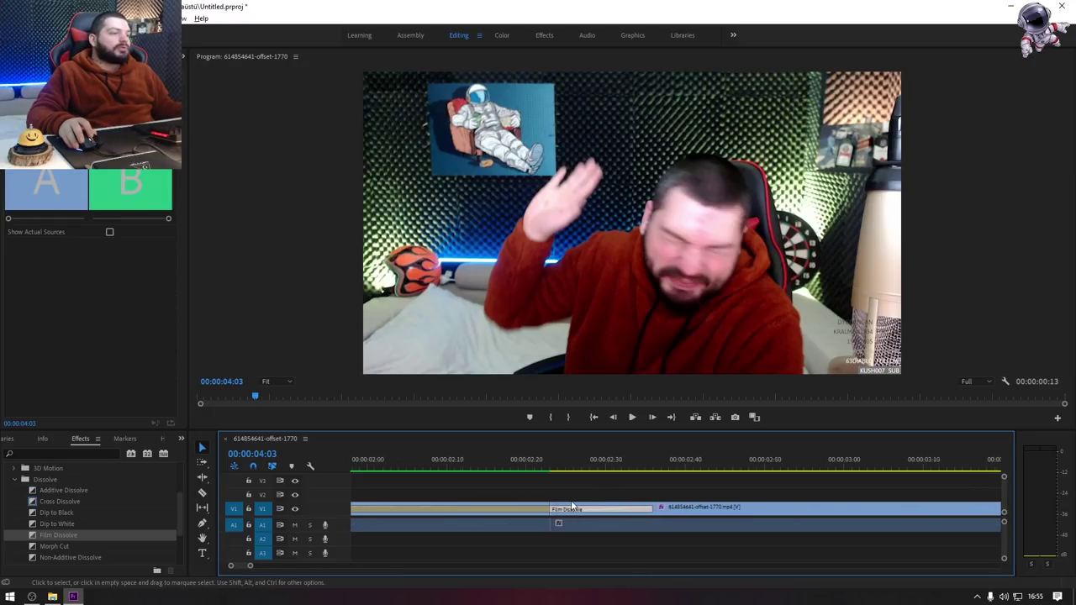
pyautogui.scroll(5, 504, 497)
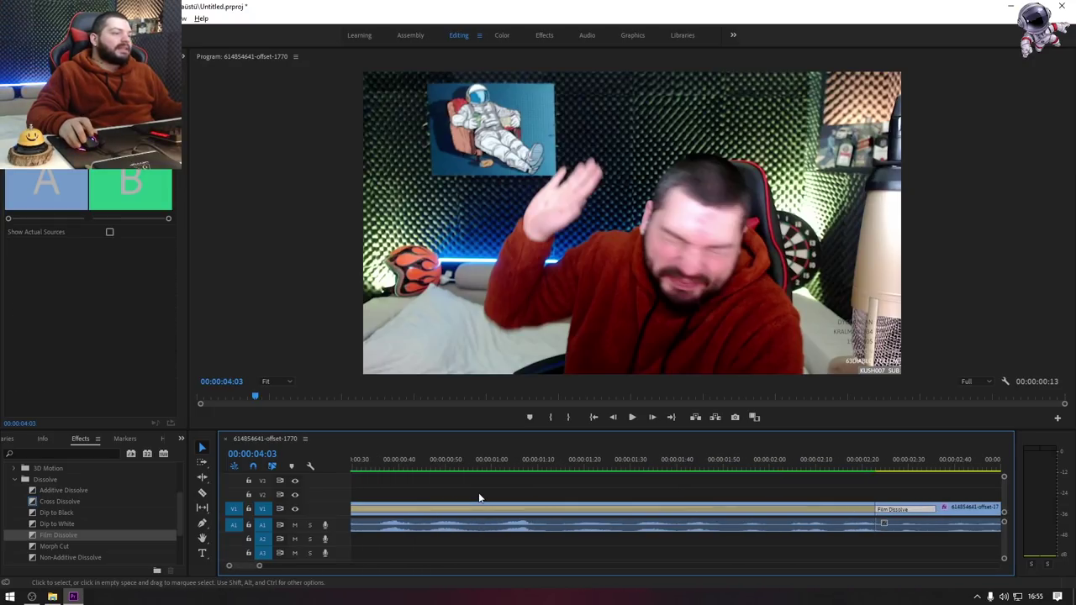
pyautogui.press('=')
pyautogui.press('=')
pyautogui.press('=')
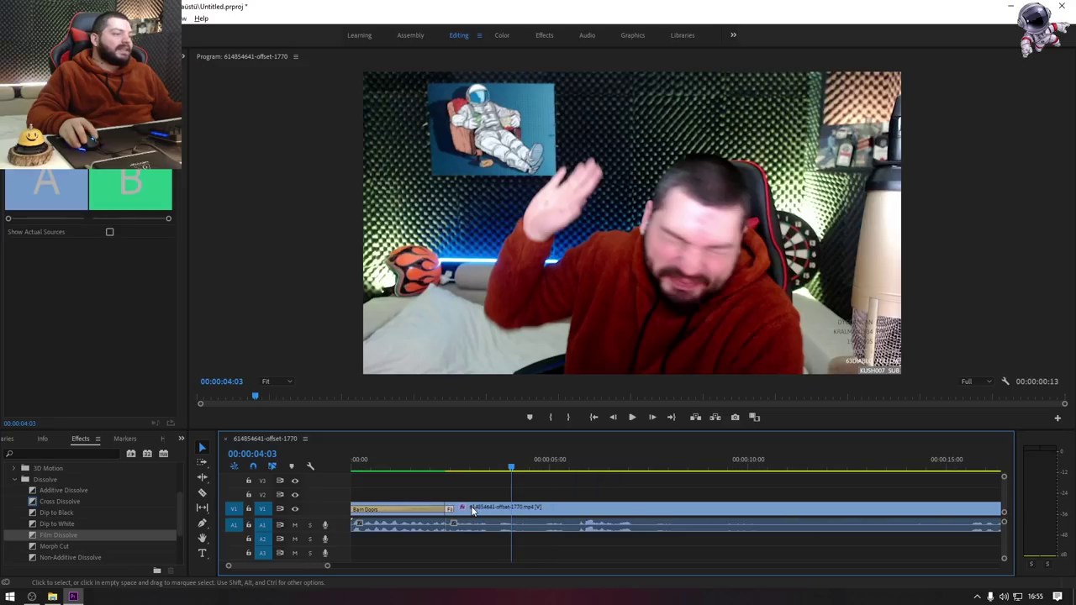
pyautogui.press('Home')
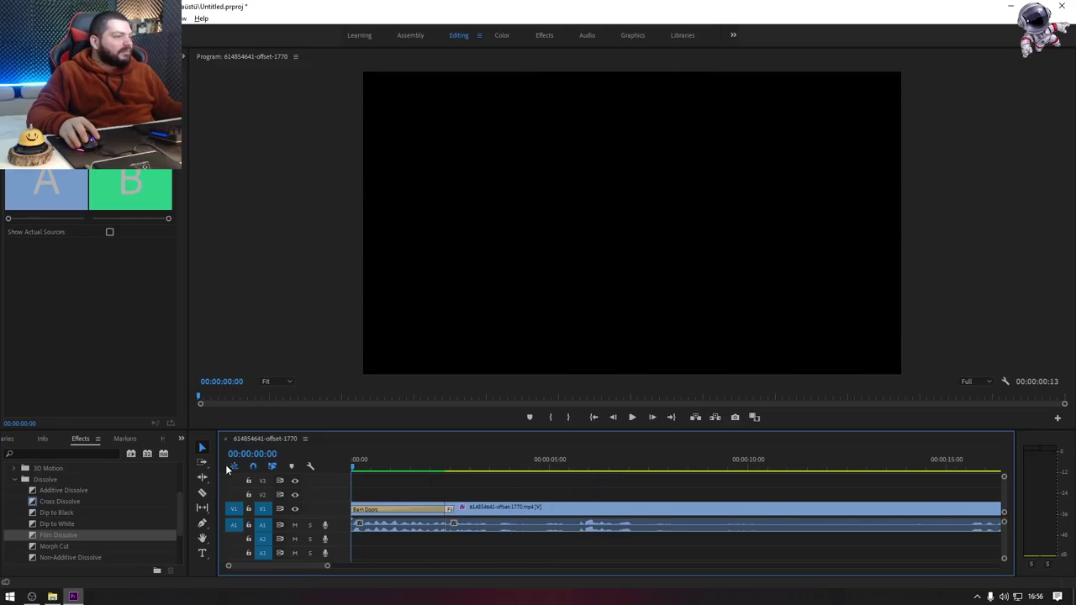
pyautogui.press('space')
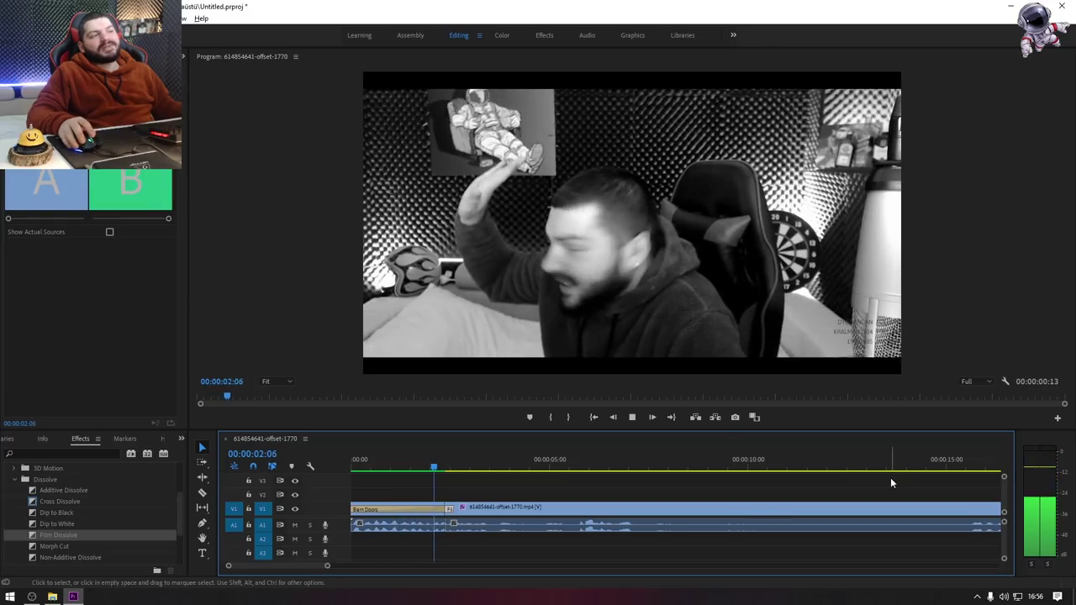
pyautogui.press('space')
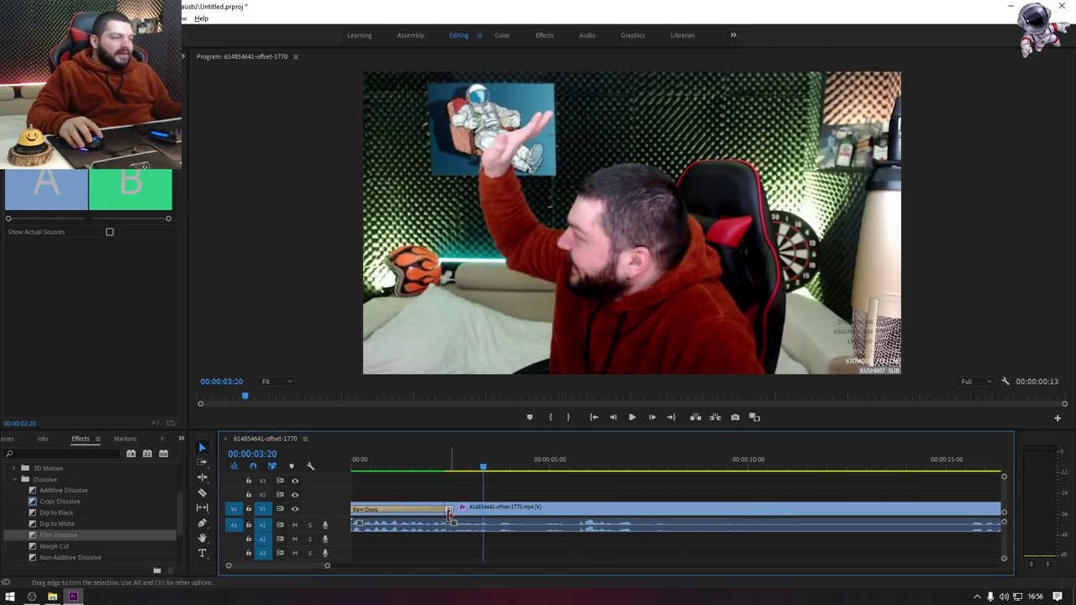
# Step: Change the Film Dissolve's frame count in Set Transition Duration, entering 2
pyautogui.doubleClick(451, 513)
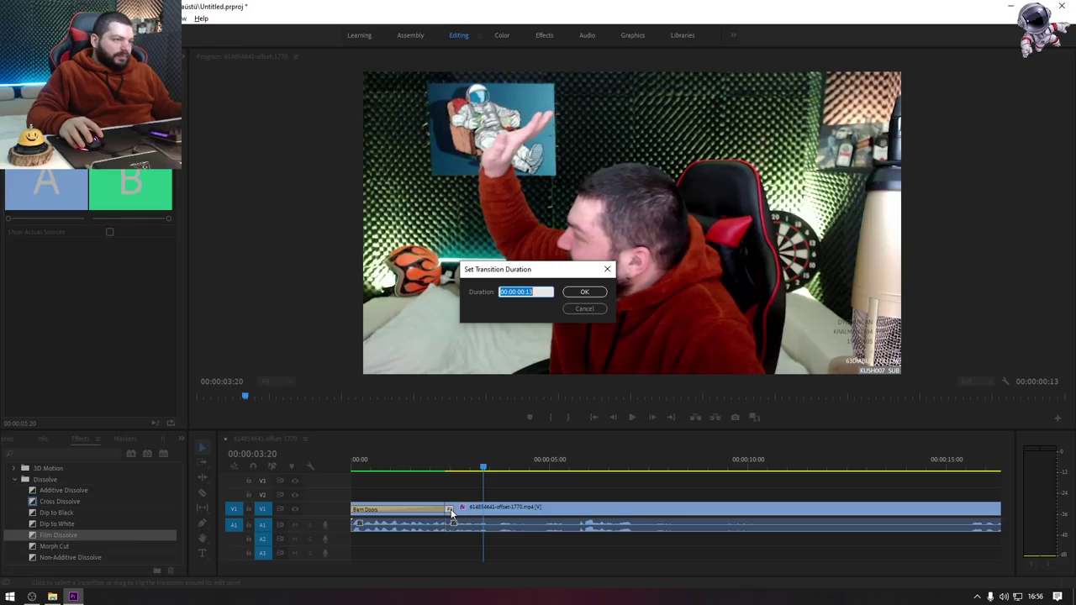
pyautogui.click(717, 302)
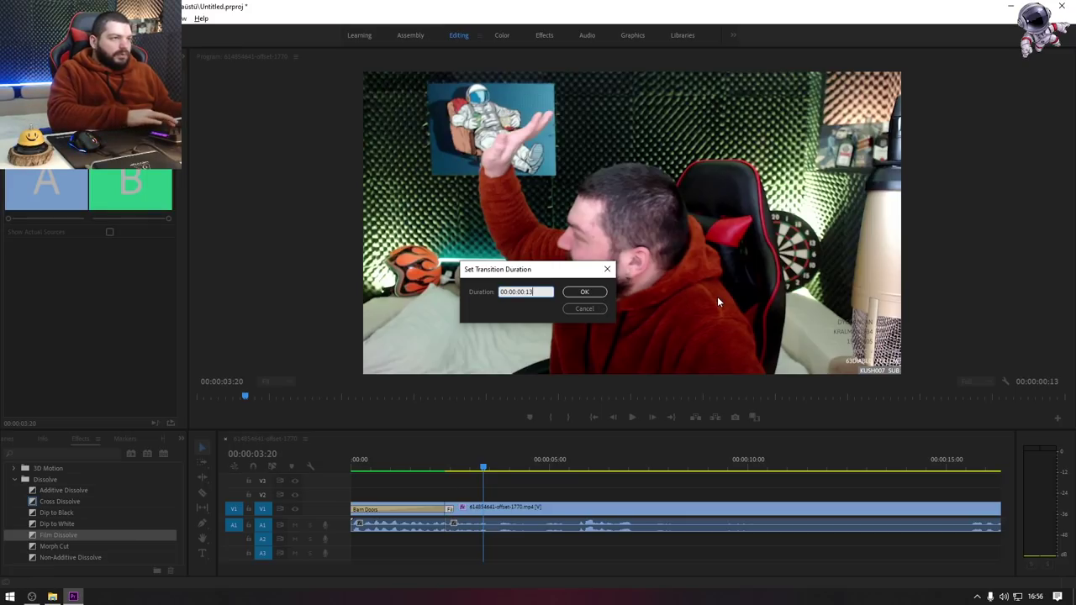
pyautogui.press('BackSpace')
pyautogui.press('BackSpace')
pyautogui.write('2')
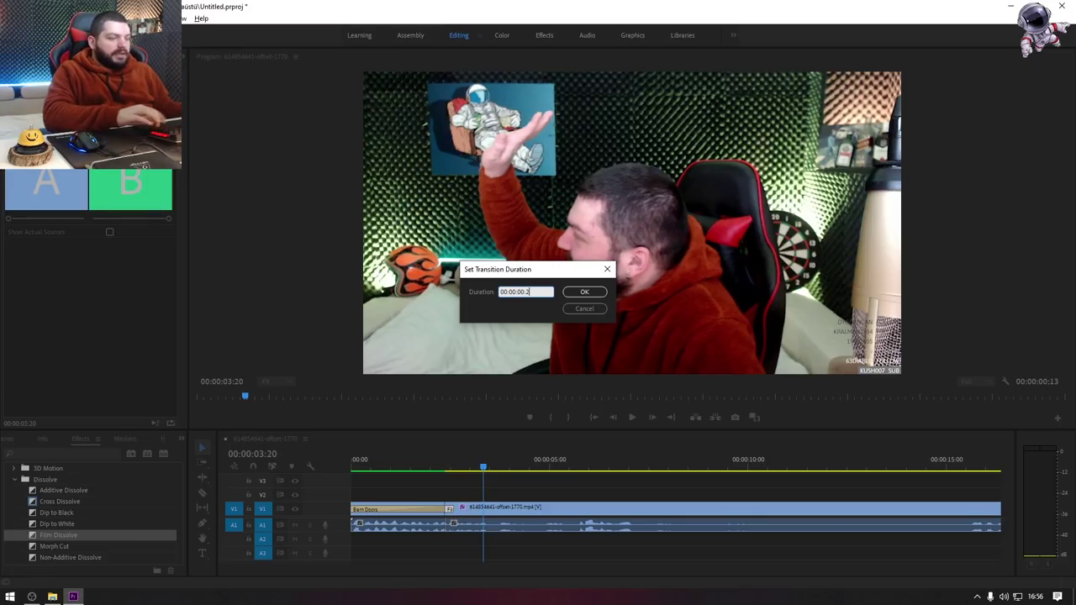
pyautogui.press('Return')
pyautogui.click(360, 471)
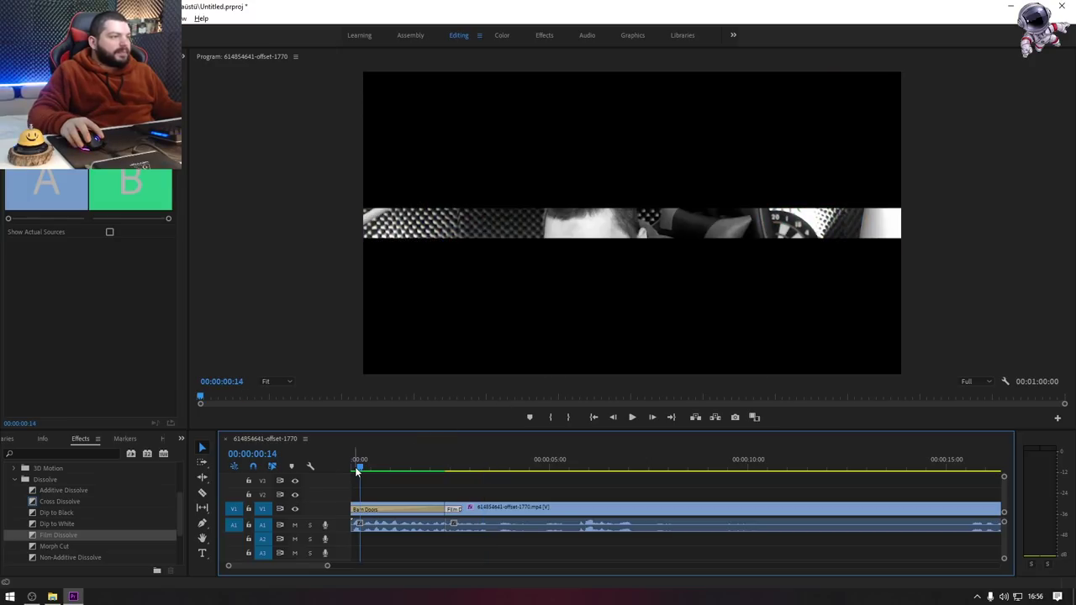
pyautogui.moveTo(358, 469); pyautogui.dragTo(339, 463)
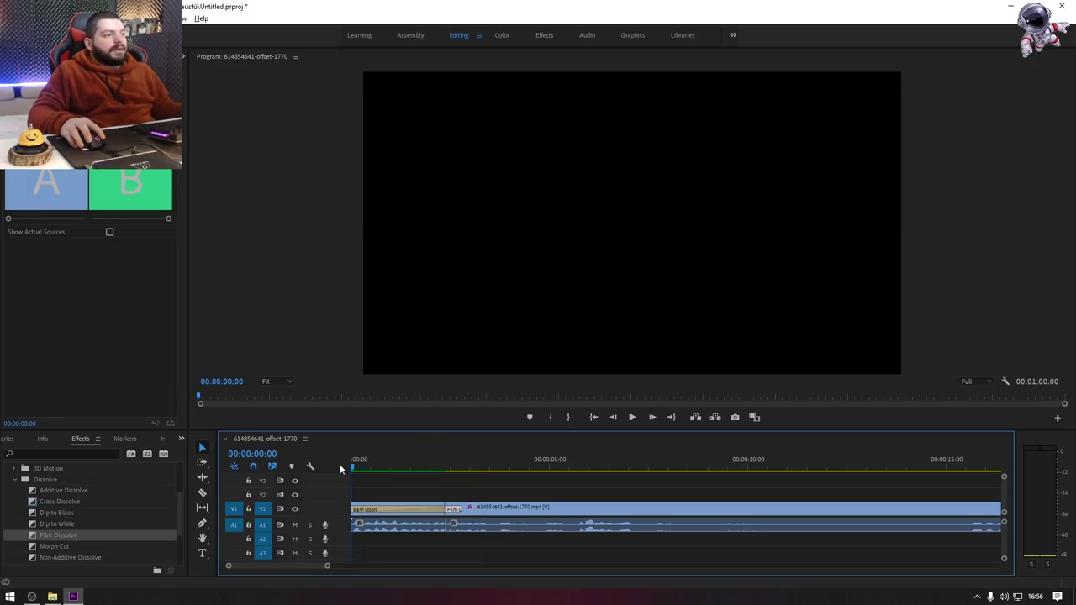
pyautogui.press('space')
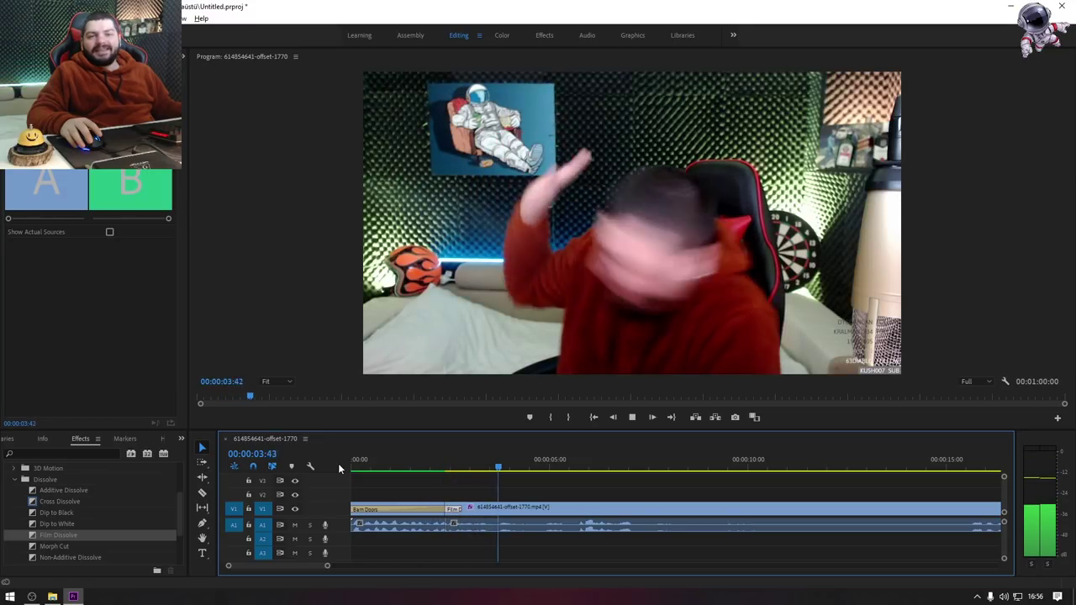
pyautogui.press('space')
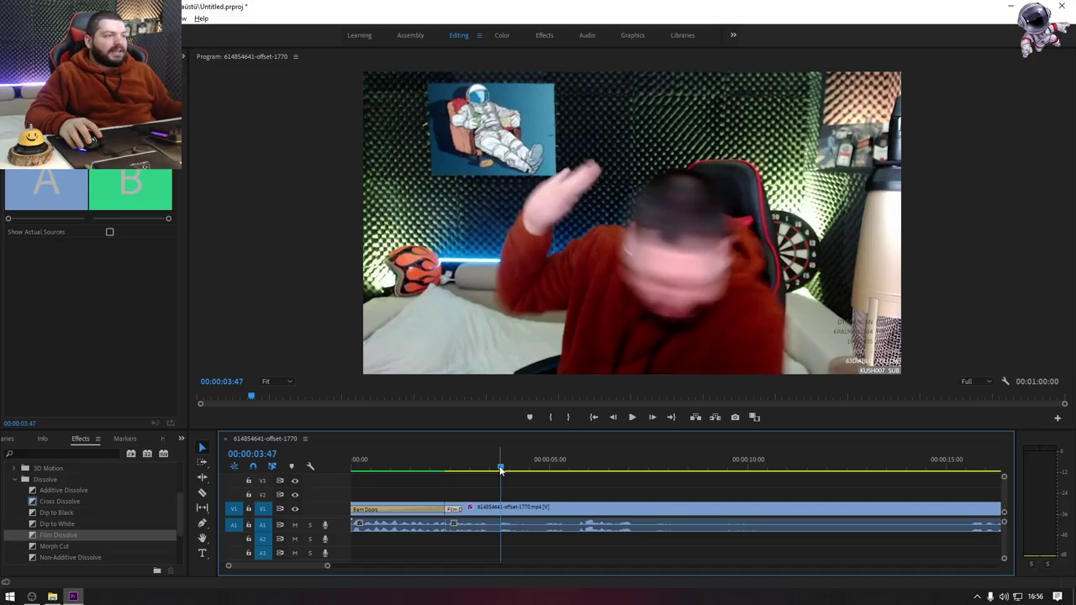
pyautogui.moveTo(500, 470); pyautogui.dragTo(482, 468)
pyautogui.moveTo(449, 452); pyautogui.dragTo(451, 444)
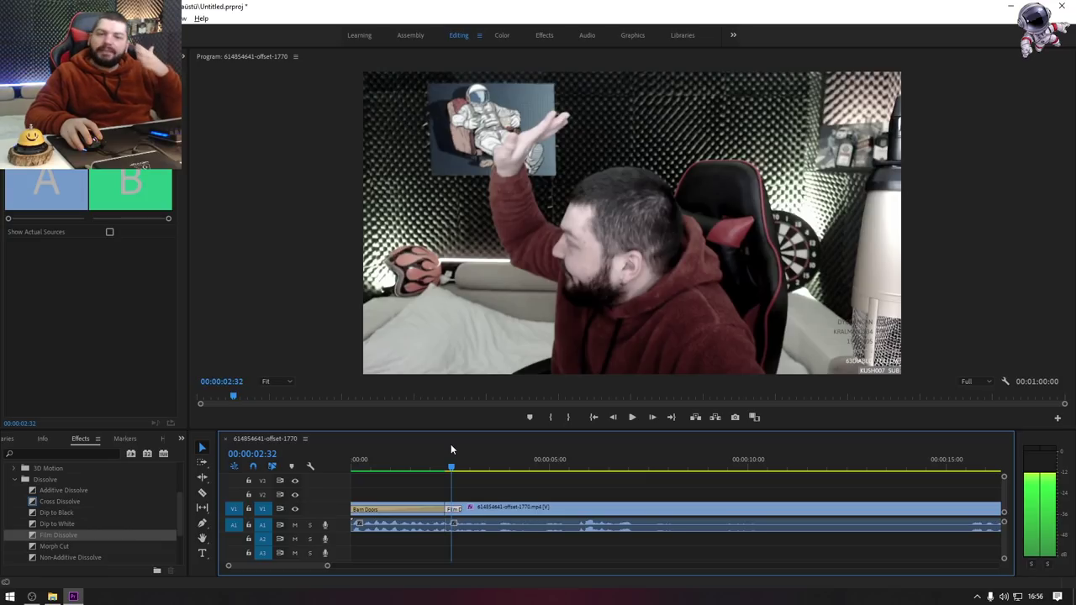
pyautogui.moveTo(450, 444); pyautogui.dragTo(439, 444)
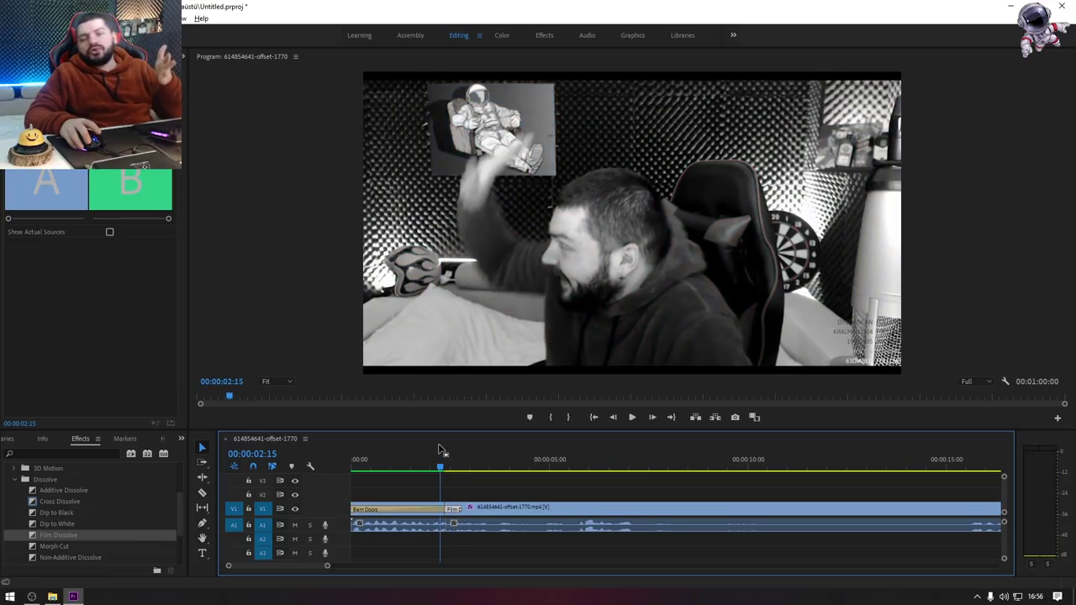